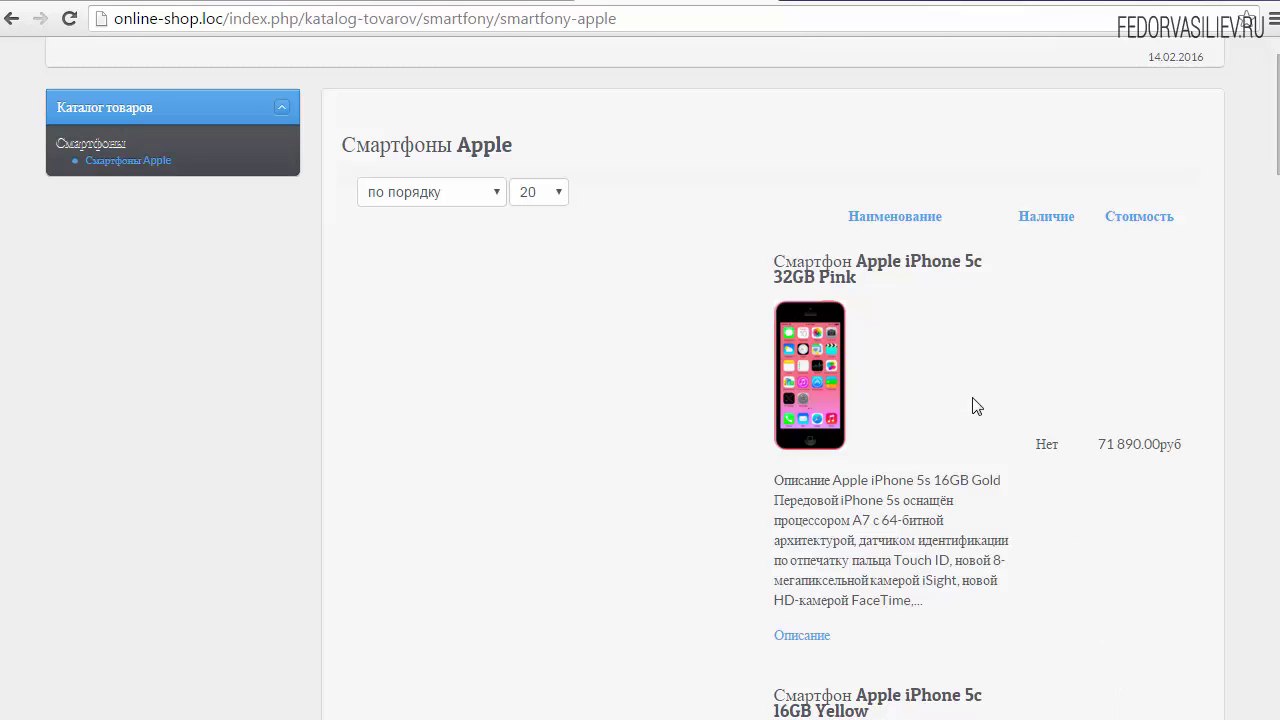
pyautogui.moveTo(1275, 157)
pyautogui.mouseDown()
pyautogui.moveTo(1259, 338)
pyautogui.moveTo(1257, 178)
pyautogui.moveTo(1269, 151)
pyautogui.mouseUp()
pyautogui.scroll(-3, 781, 533)
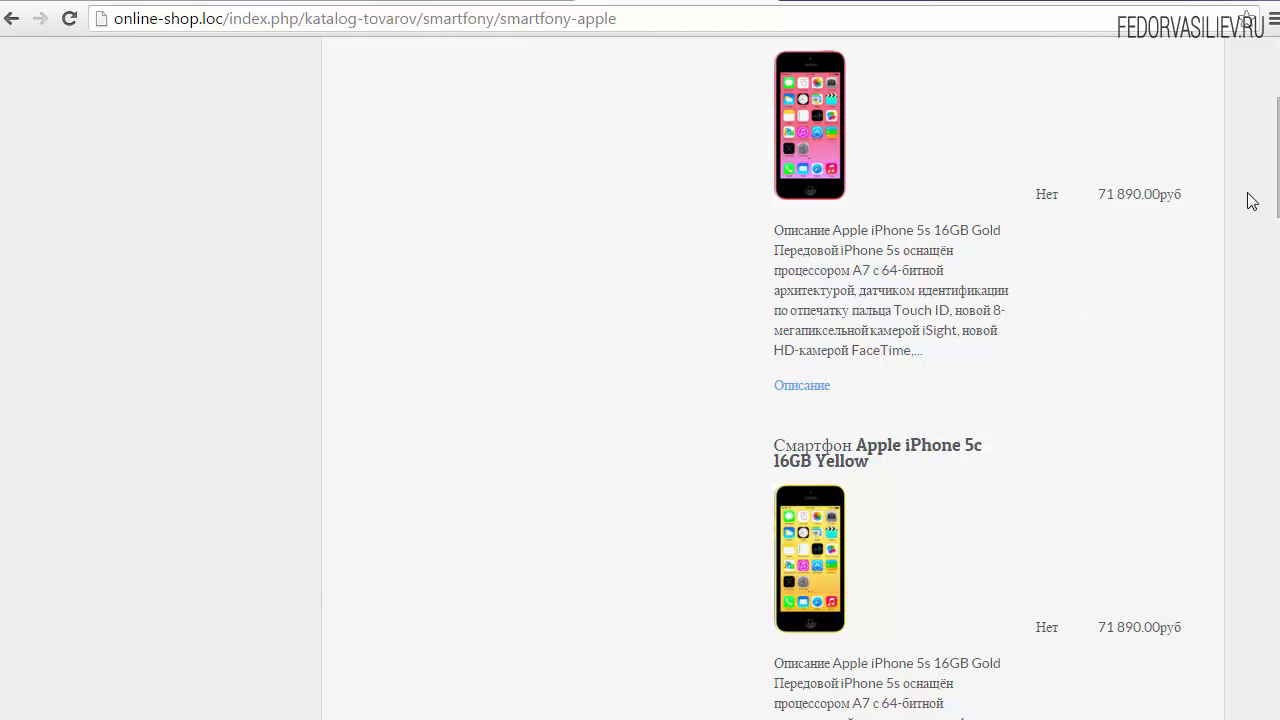
pyautogui.moveTo(1277, 200); pyautogui.dragTo(1260, 153)
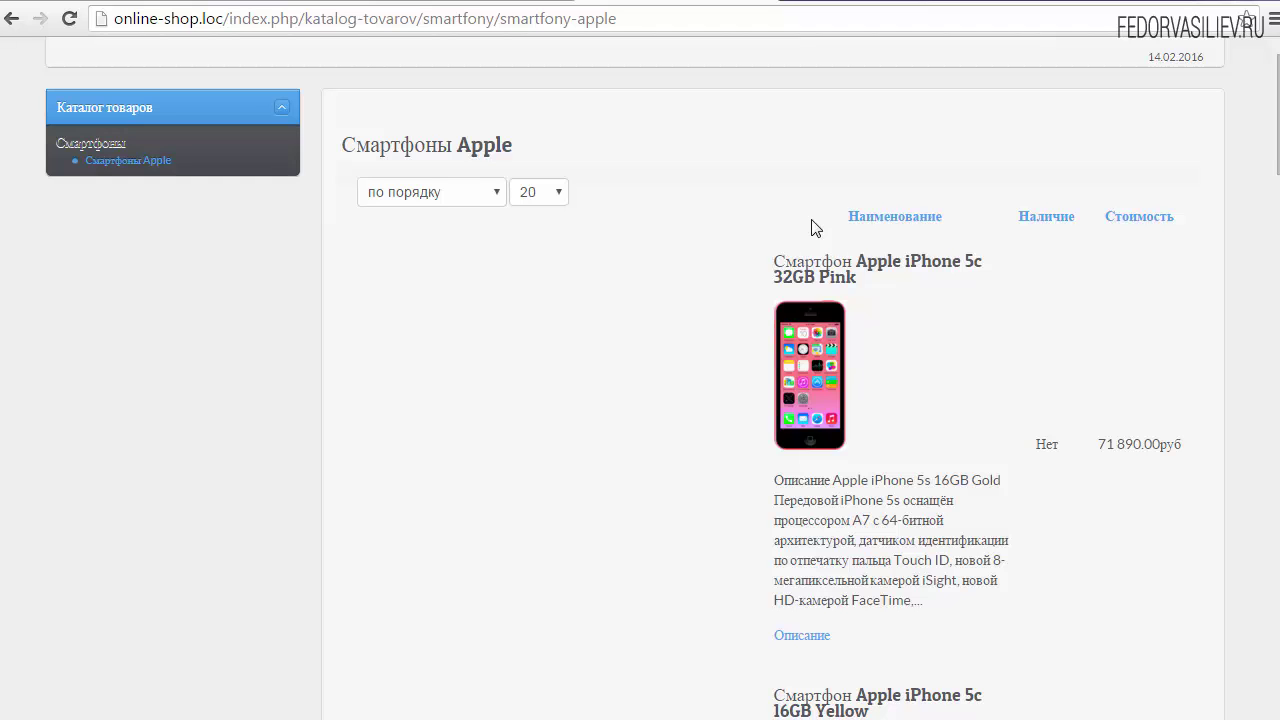
# Step: Switch to the Joomla administration and open the JOOMLAKASSA component's configuration page
pyautogui.click(435, 8)
pyautogui.click(80, 62)
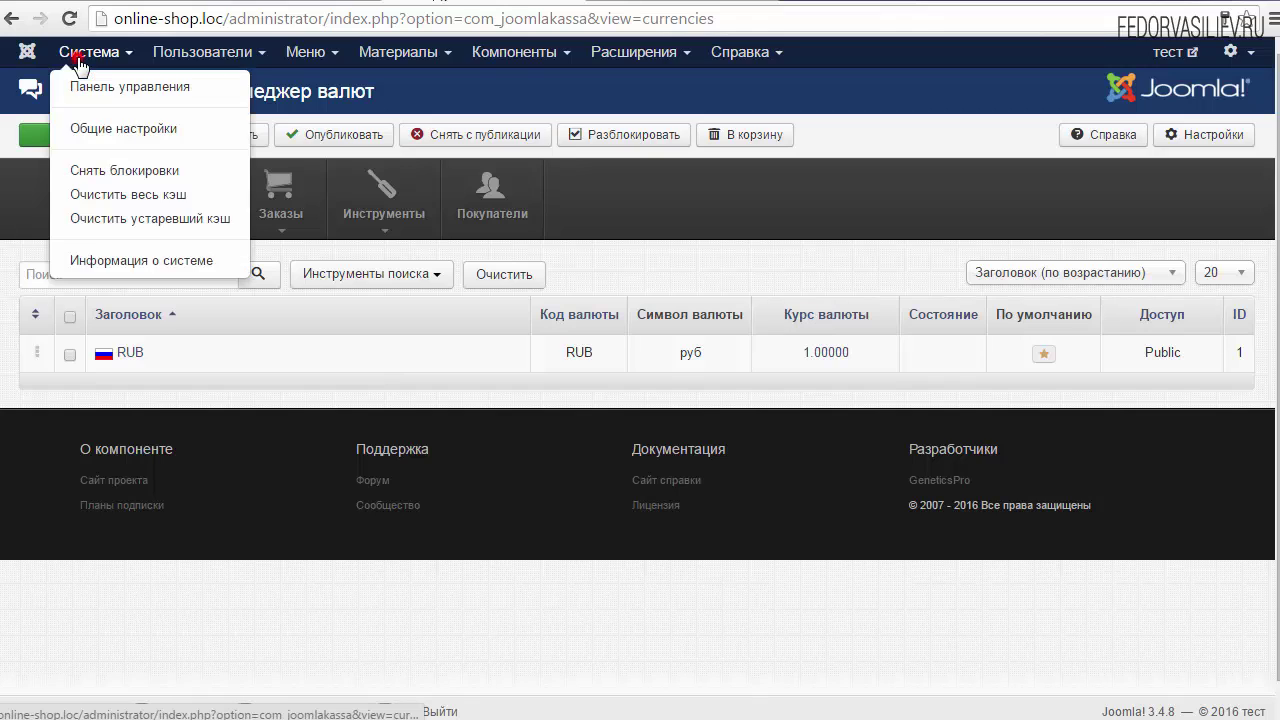
pyautogui.click(565, 93)
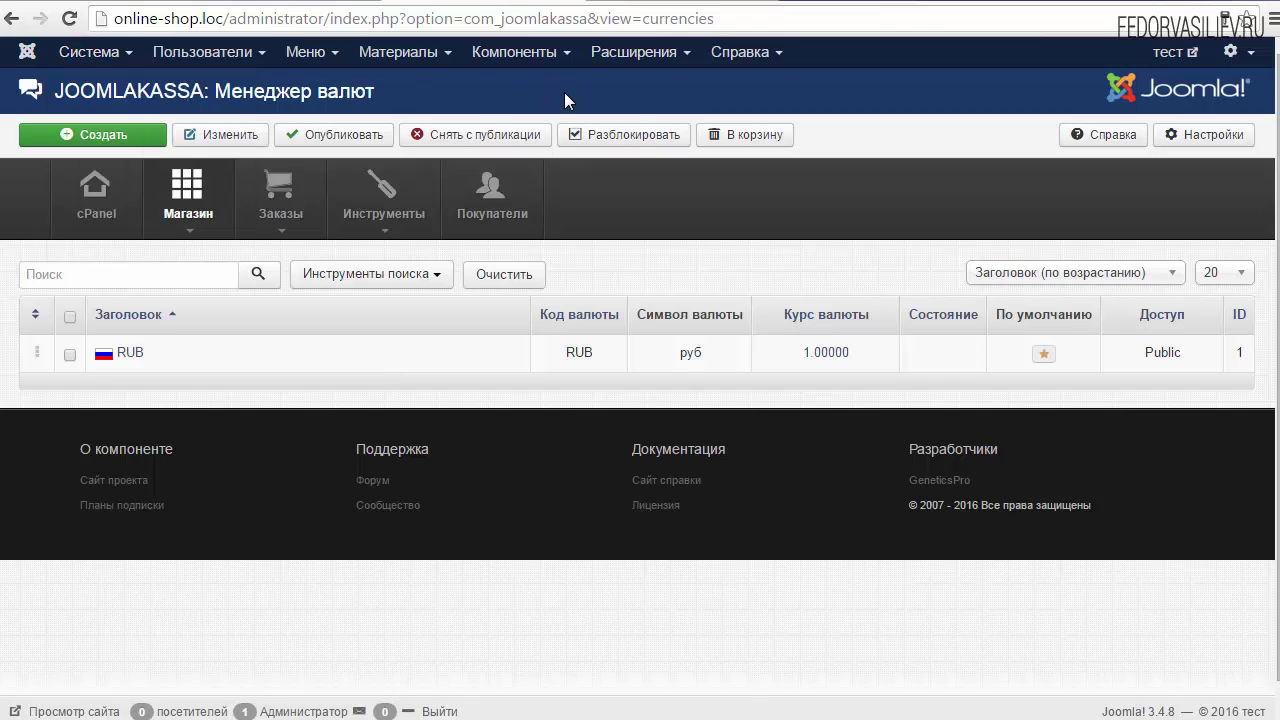
pyautogui.click(518, 50)
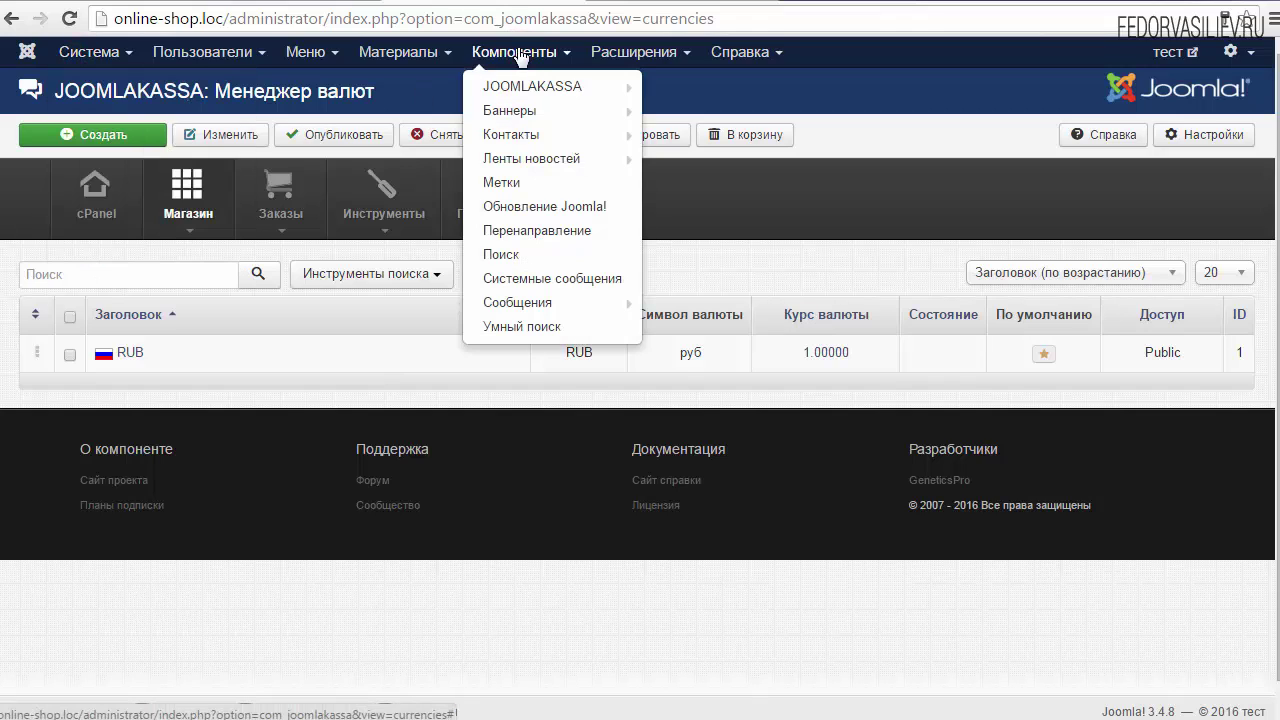
pyautogui.click(530, 86)
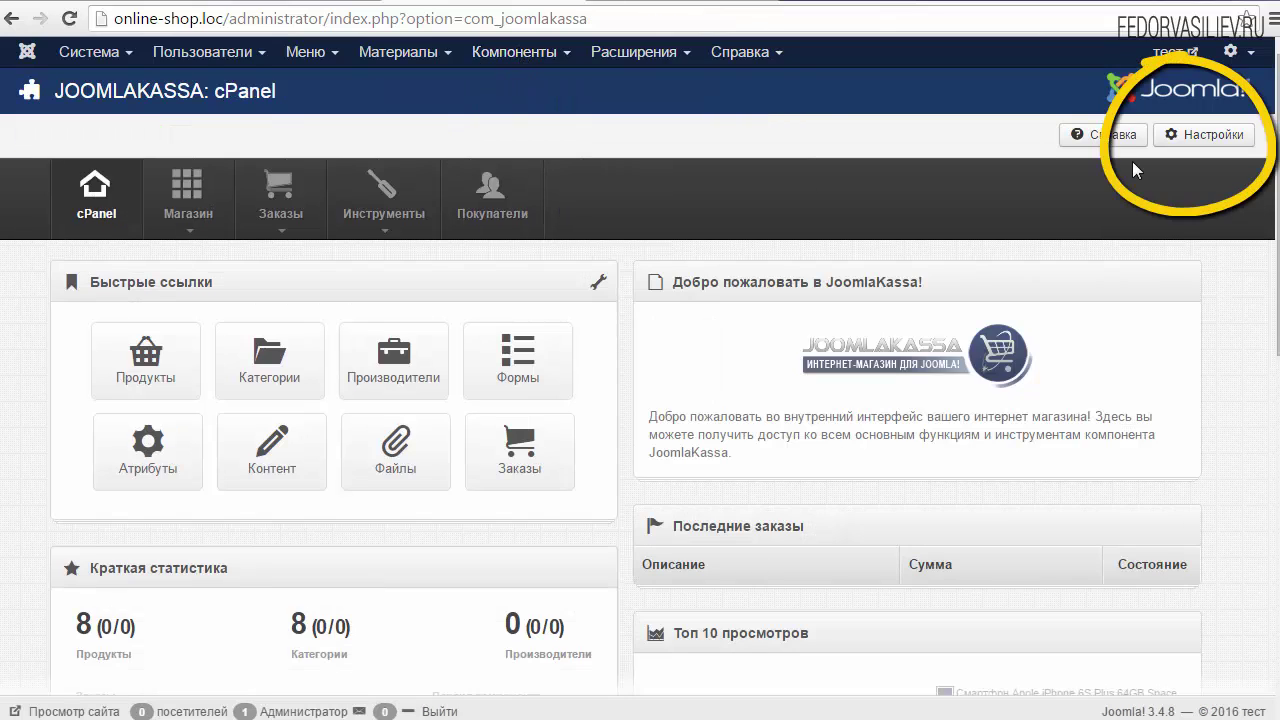
pyautogui.click(1202, 143)
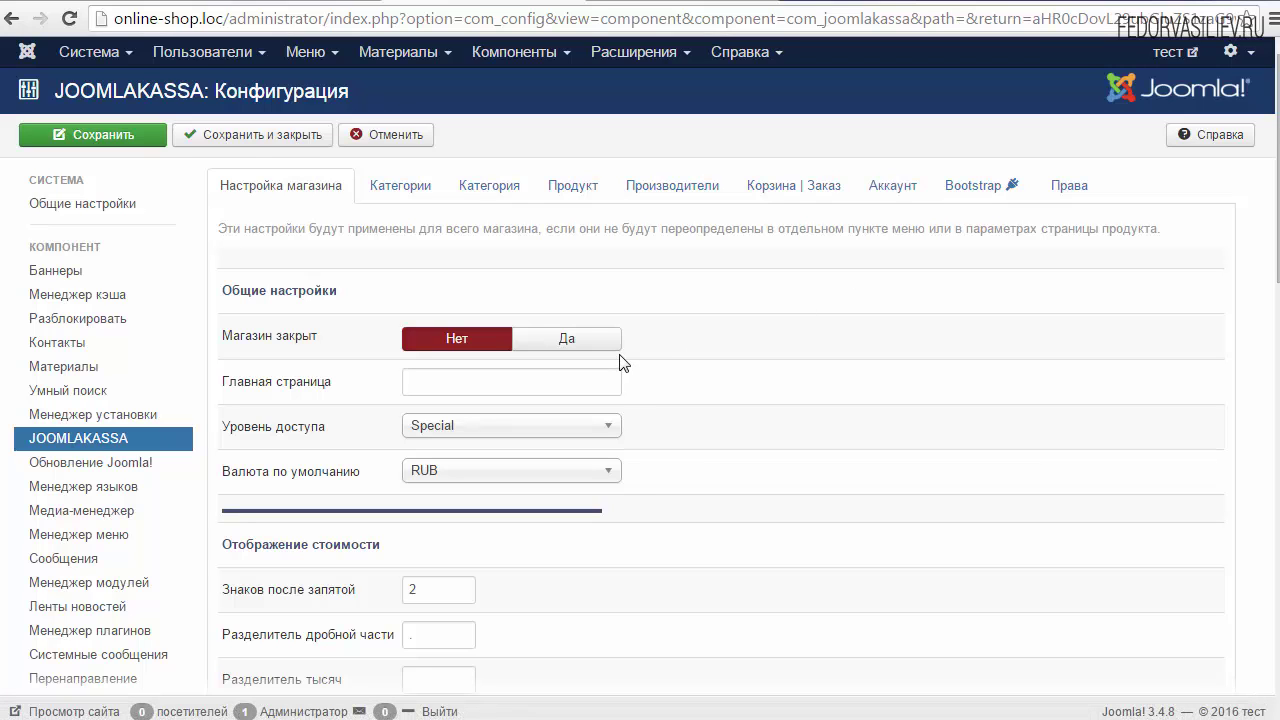
pyautogui.click(636, 8)
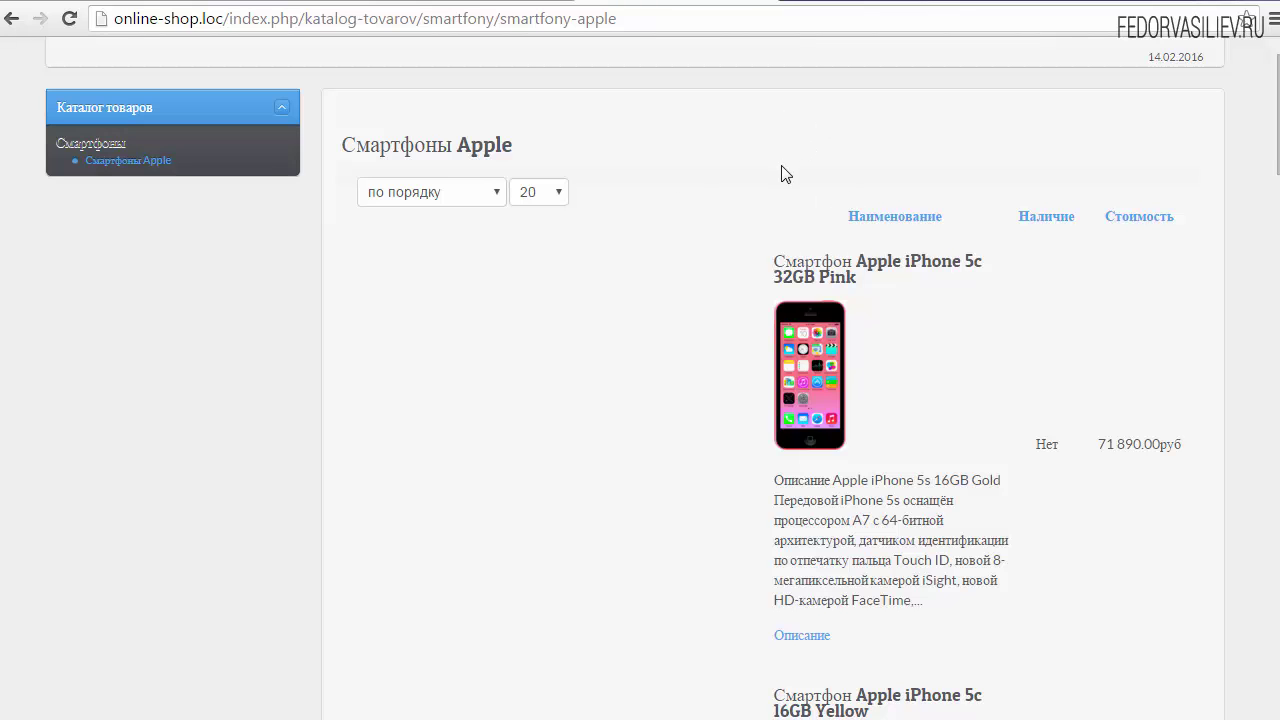
pyautogui.click(490, 4)
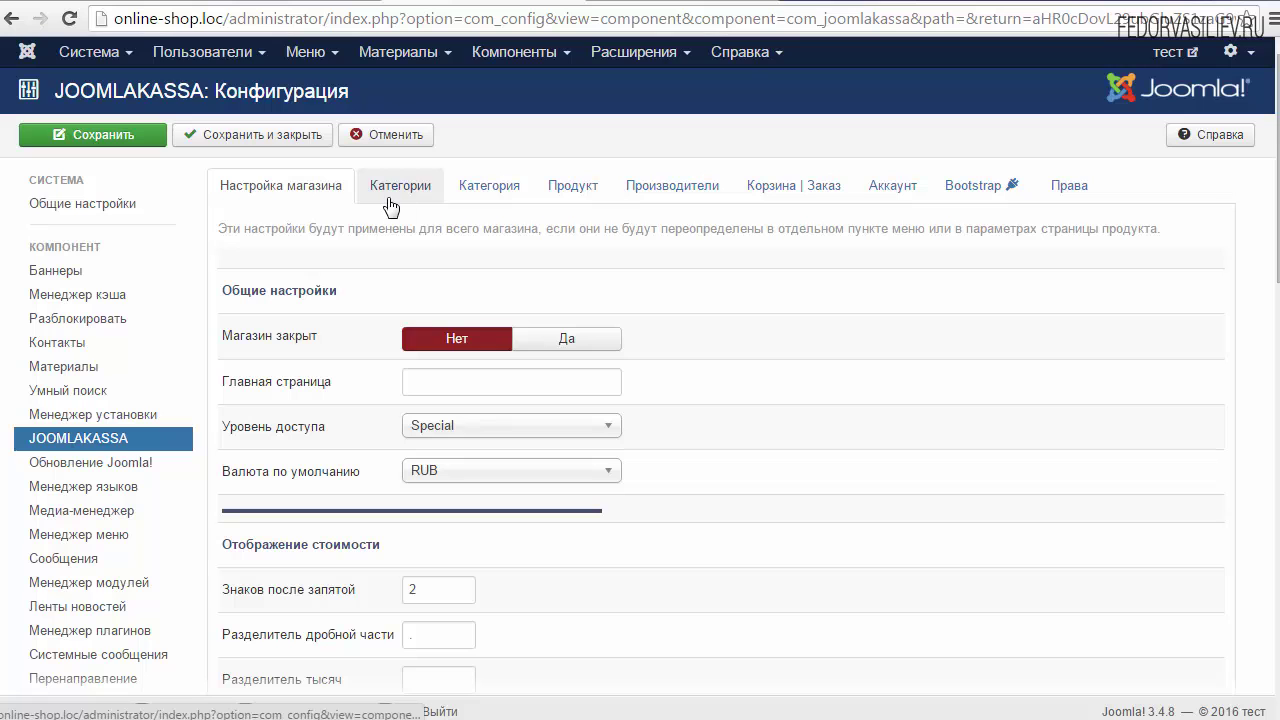
pyautogui.scroll(-3, 370, 257)
pyautogui.scroll(3, 362, 262)
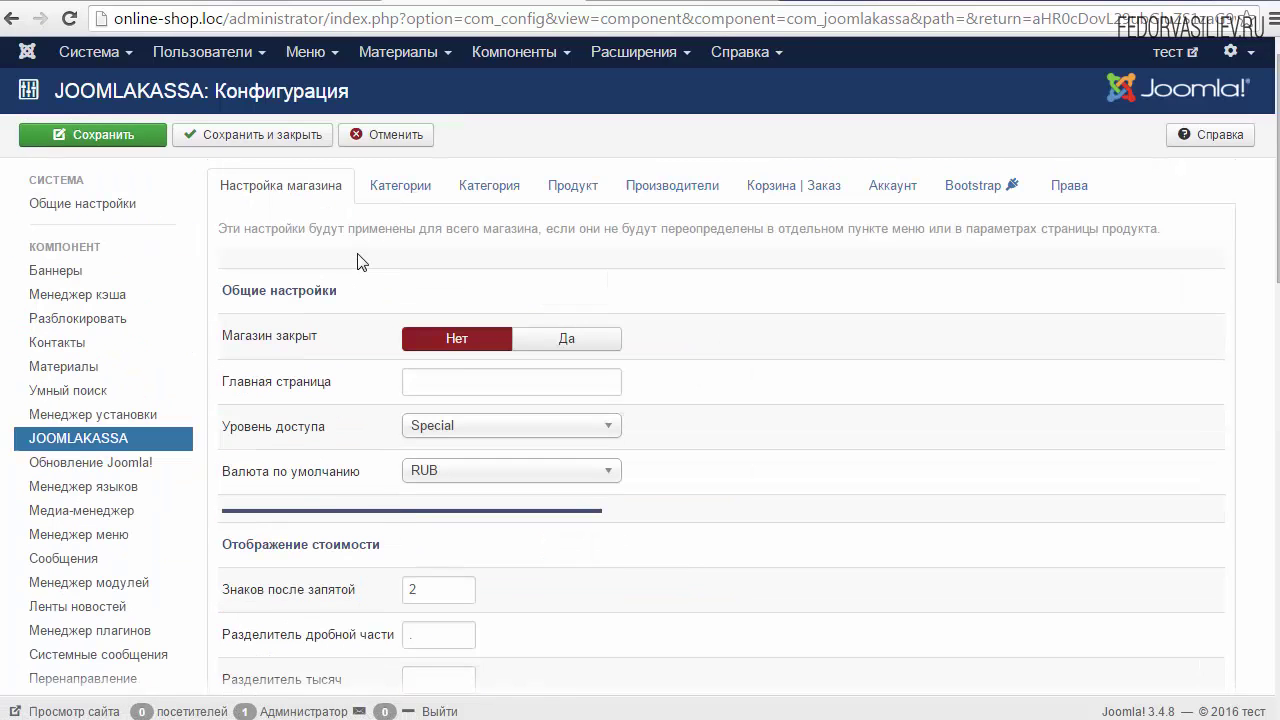
# Step: Set both the categories page layout and the single category page layout to Bootstrap
pyautogui.click(394, 192)
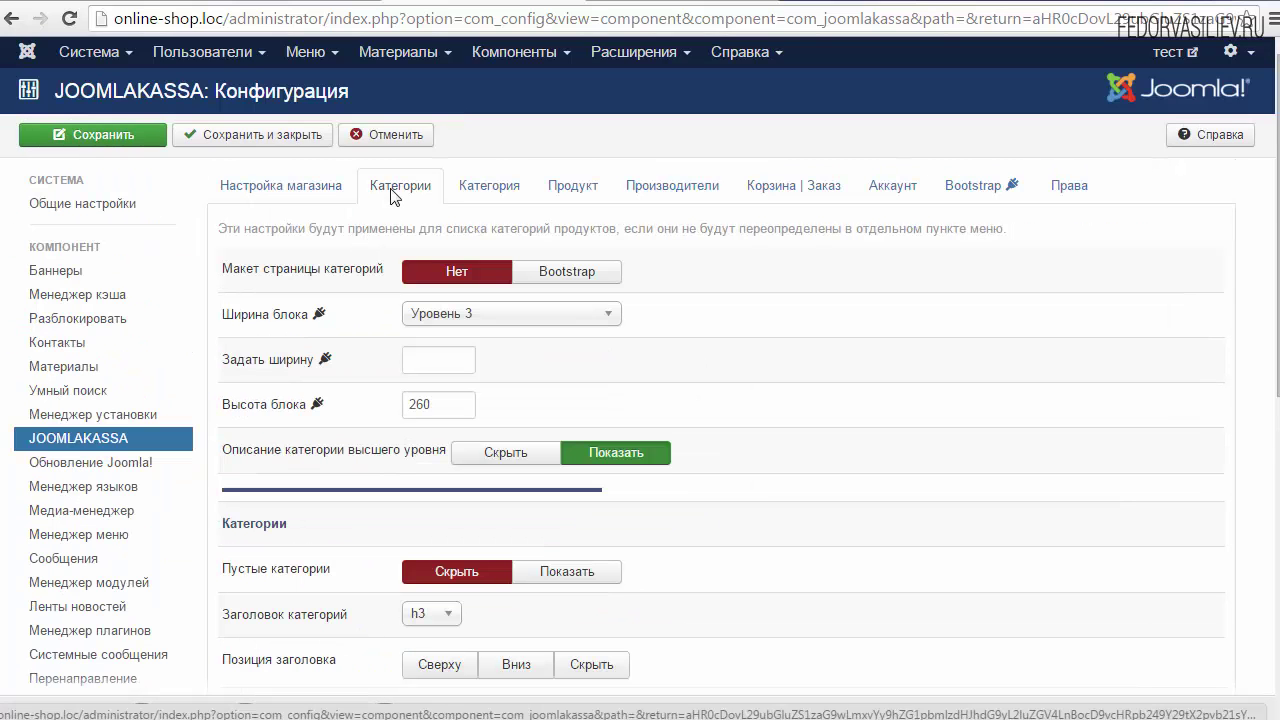
pyautogui.moveTo(270, 276)
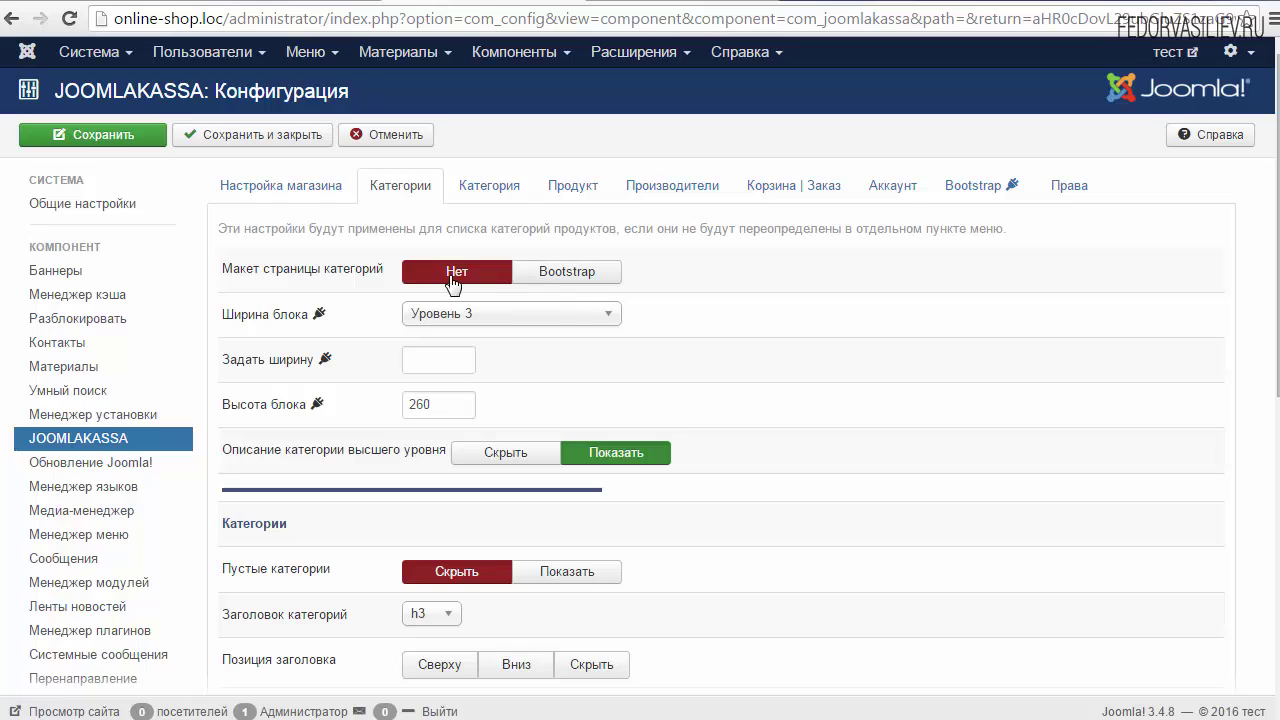
pyautogui.click(578, 273)
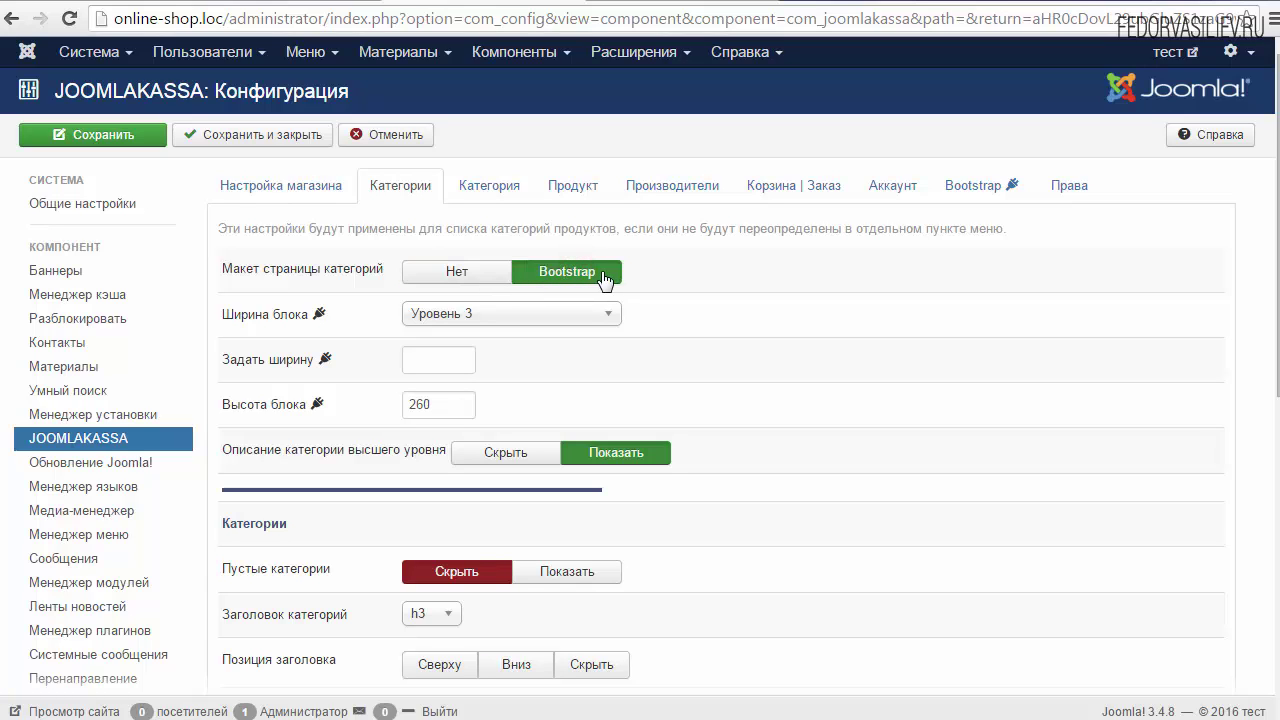
pyautogui.click(490, 190)
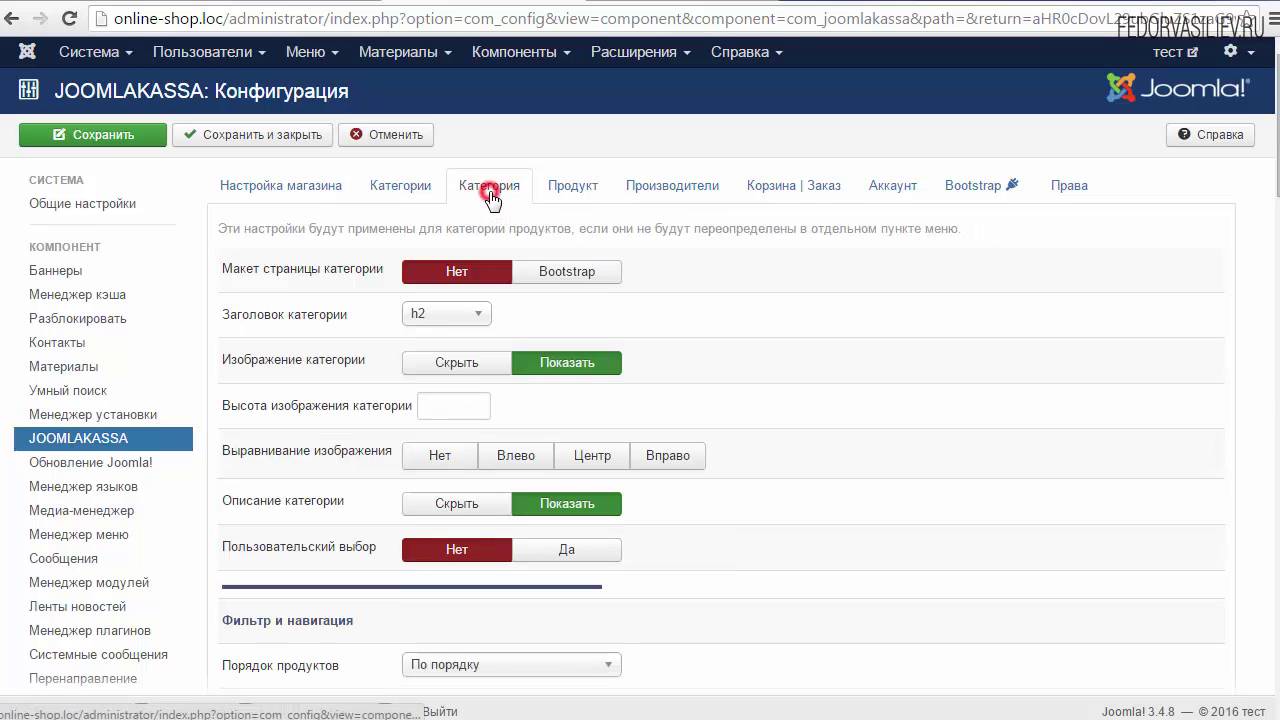
pyautogui.click(557, 276)
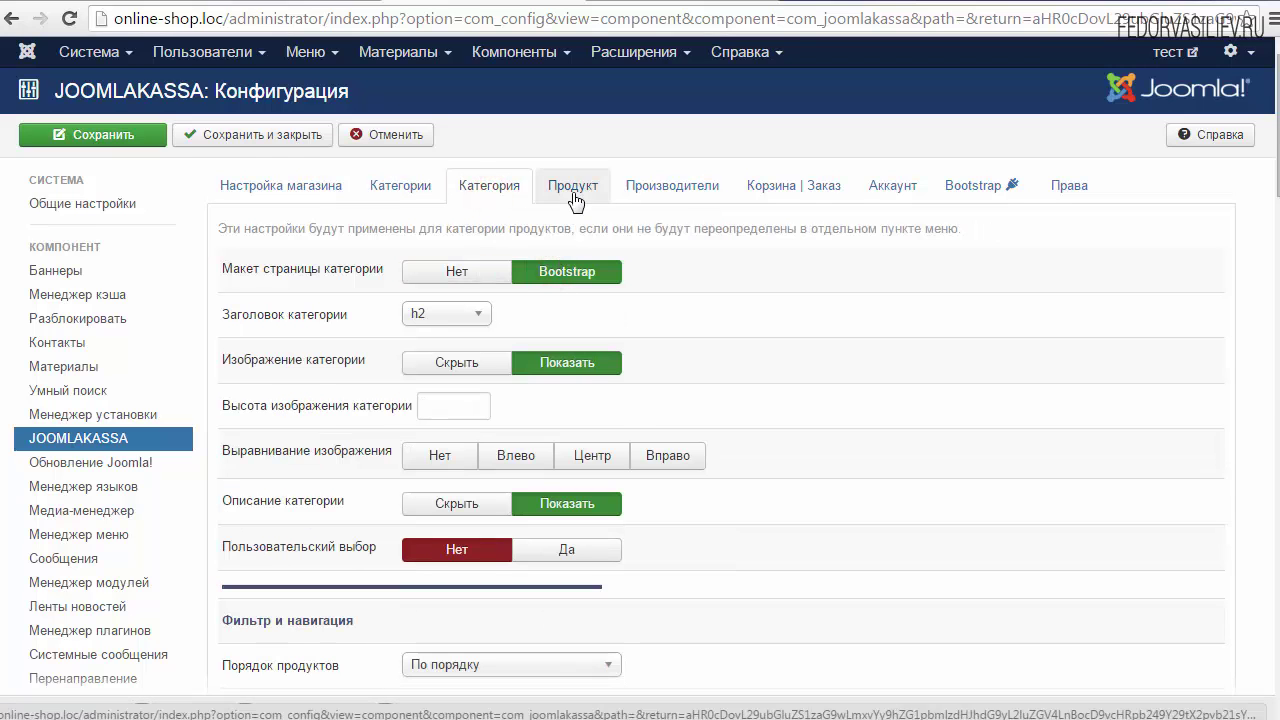
# Step: Set the layouts of the product page and the manufacturers page to Bootstrap
pyautogui.click(572, 190)
pyautogui.click(566, 271)
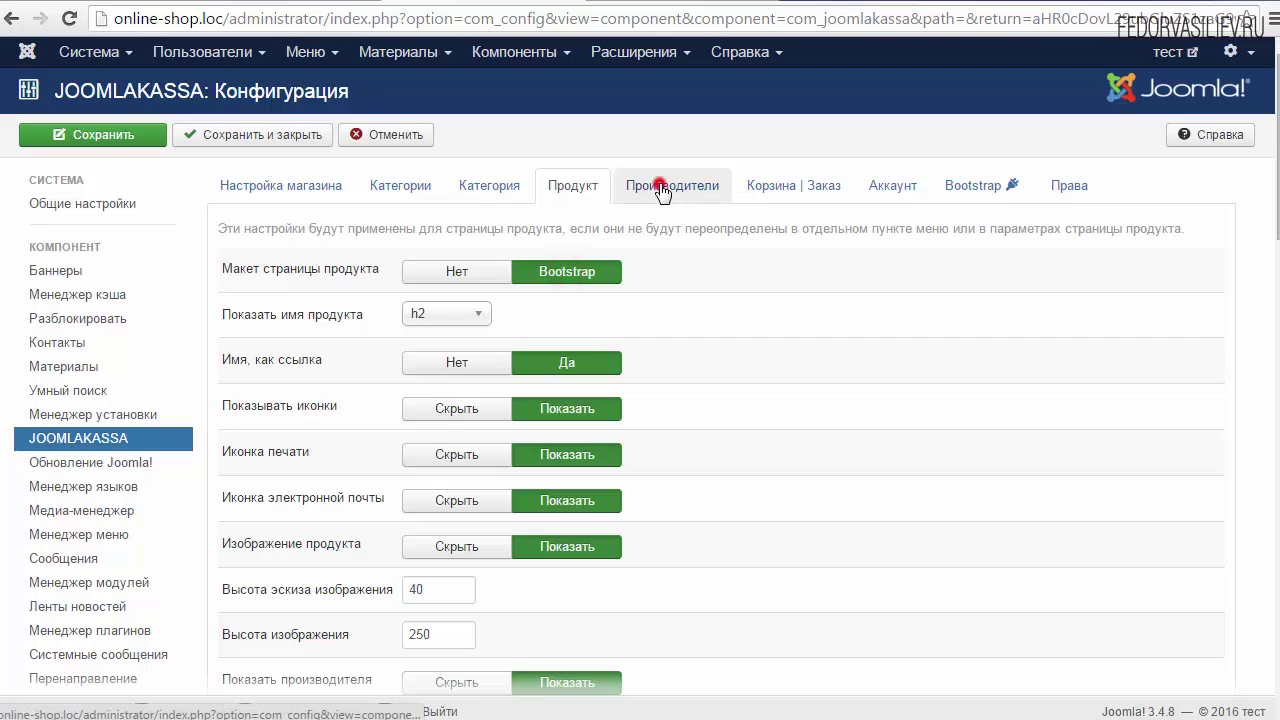
pyautogui.click(663, 185)
pyautogui.click(600, 333)
# Step: Set the cart page layout and the customer account page layout to Bootstrap
pyautogui.click(777, 196)
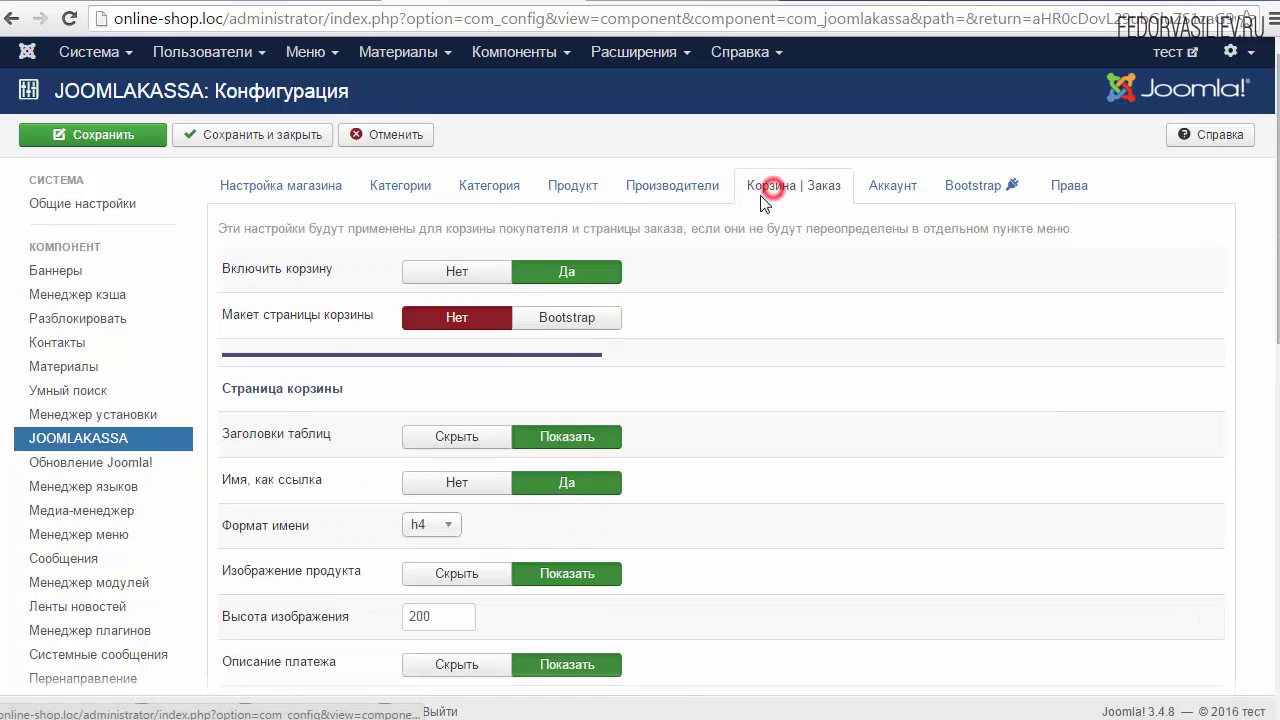
pyautogui.moveTo(376, 316); pyautogui.dragTo(297, 321)
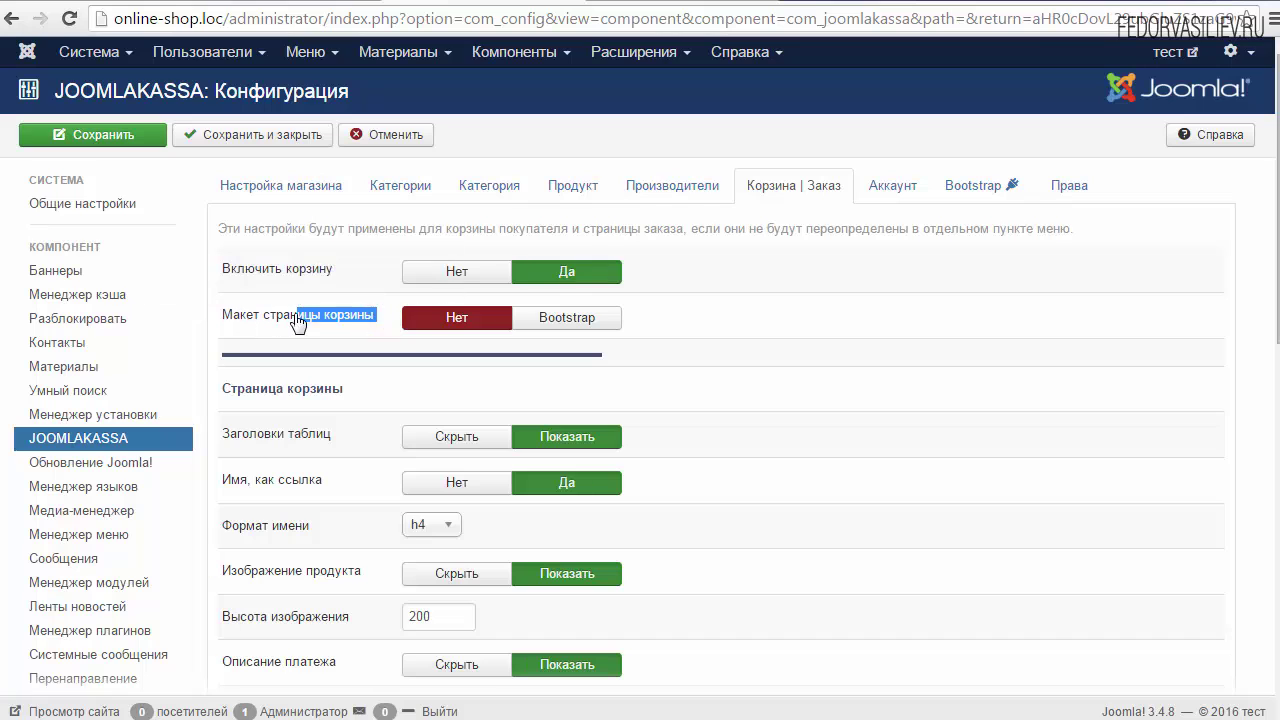
pyautogui.click(545, 320)
pyautogui.click(905, 193)
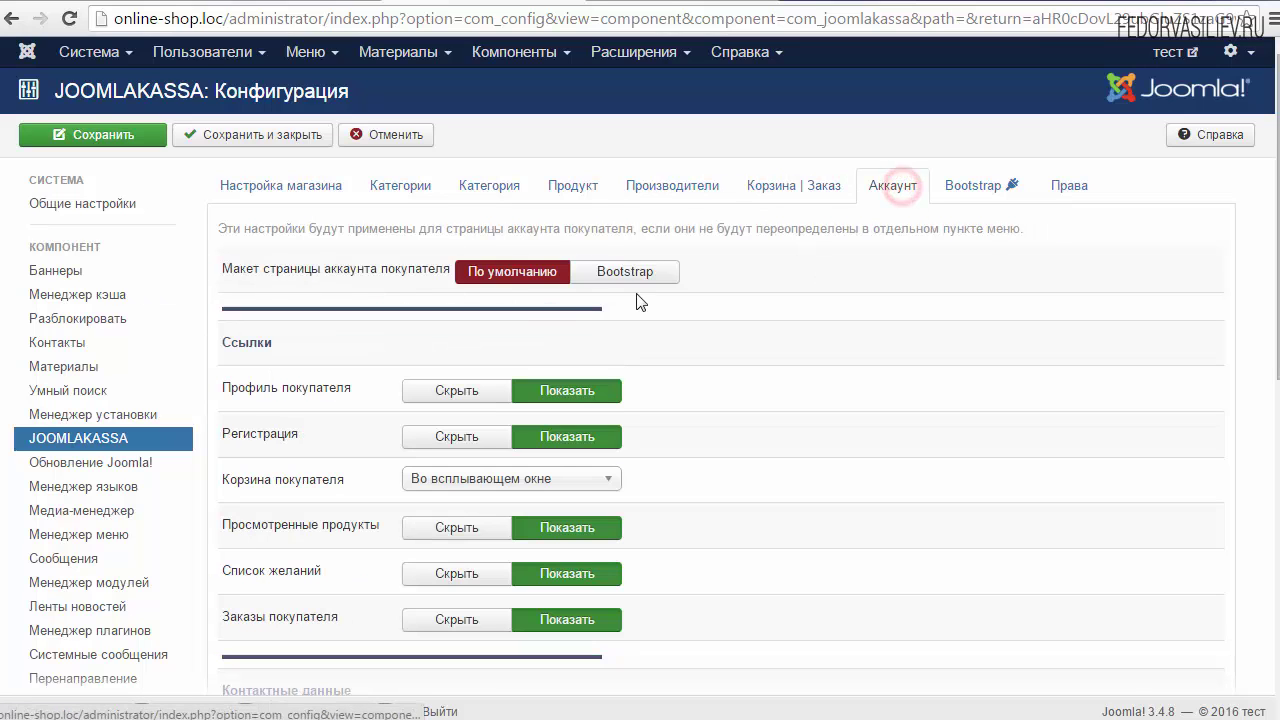
pyautogui.click(600, 272)
# Step: Check the option that enables Bootstrap for the component and save the JOOMLAKASSA configuration
pyautogui.click(975, 190)
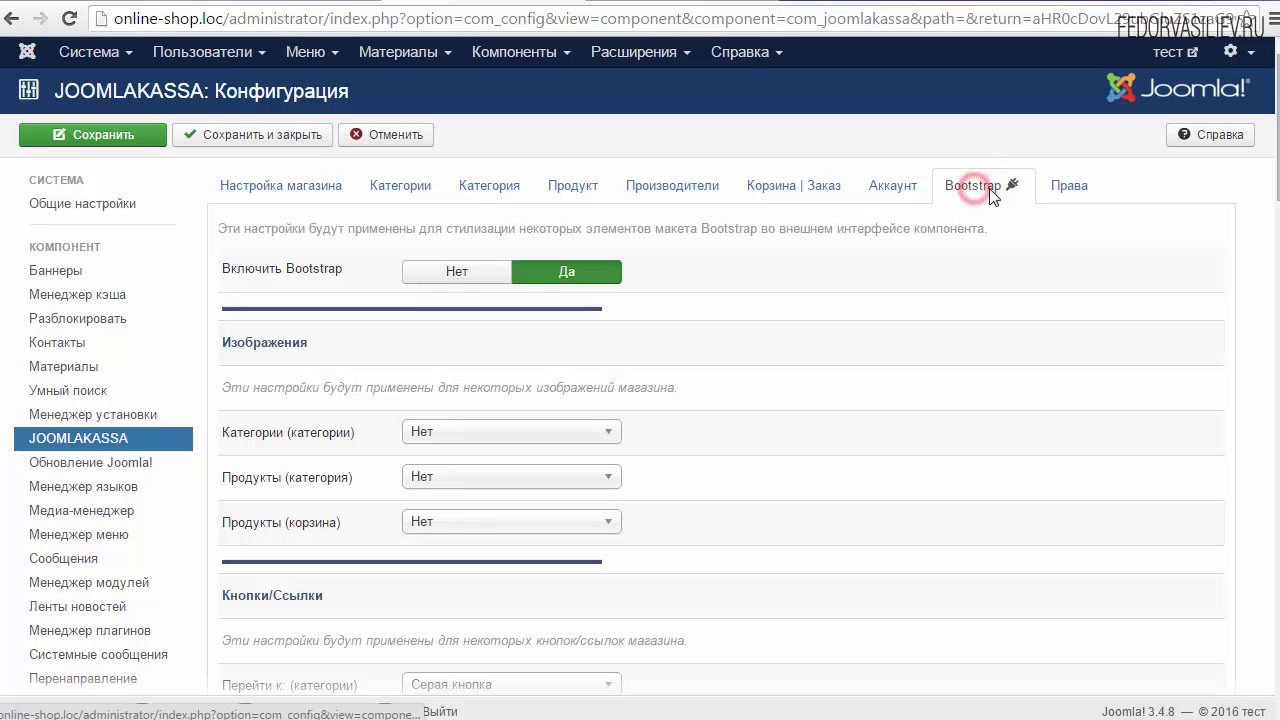
pyautogui.doubleClick(347, 268)
pyautogui.click(766, 274)
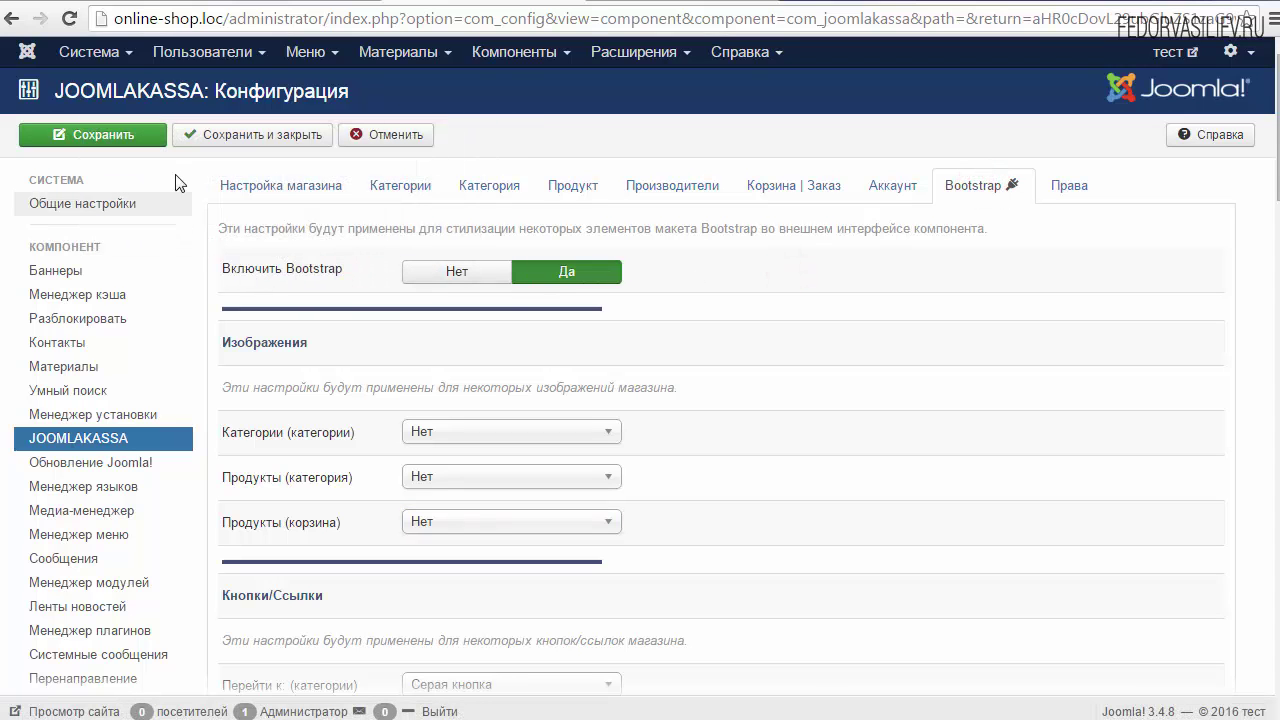
pyautogui.click(126, 140)
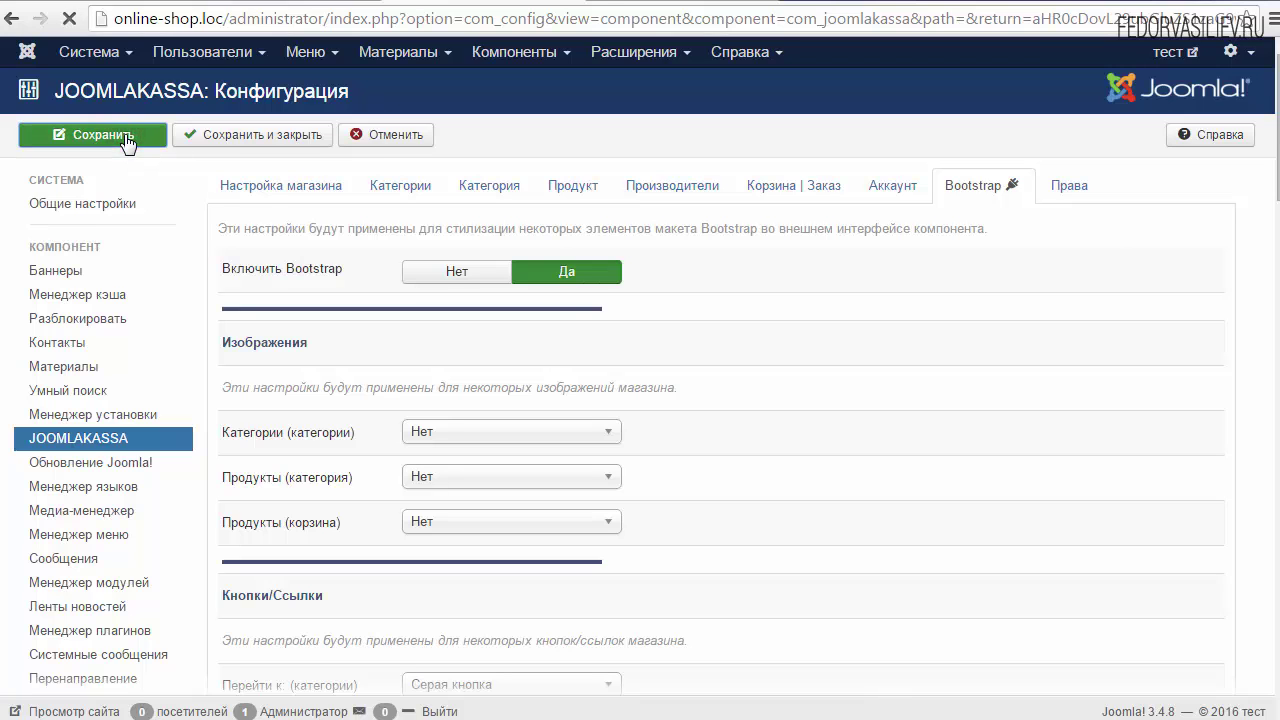
# Step: Reload the shop's Apple smartphones category page and examine the layout, availability labels and buttons of the product list
pyautogui.click(652, 3)
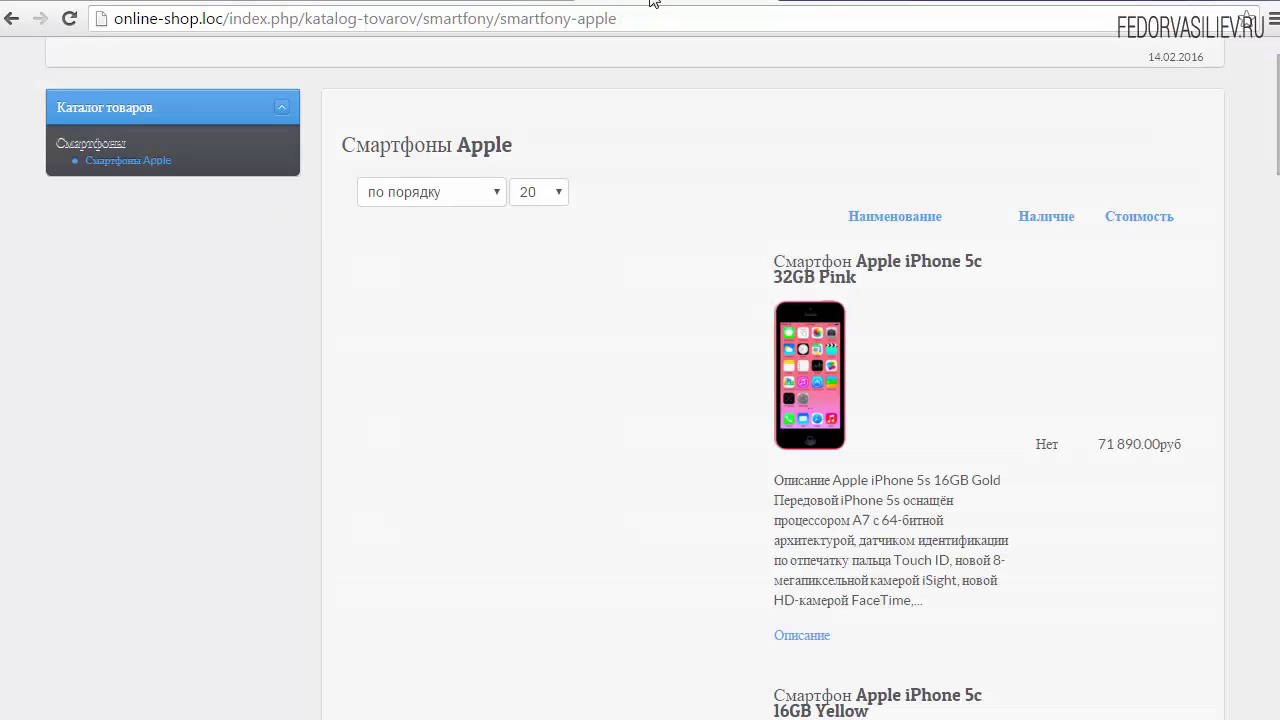
pyautogui.click(69, 19)
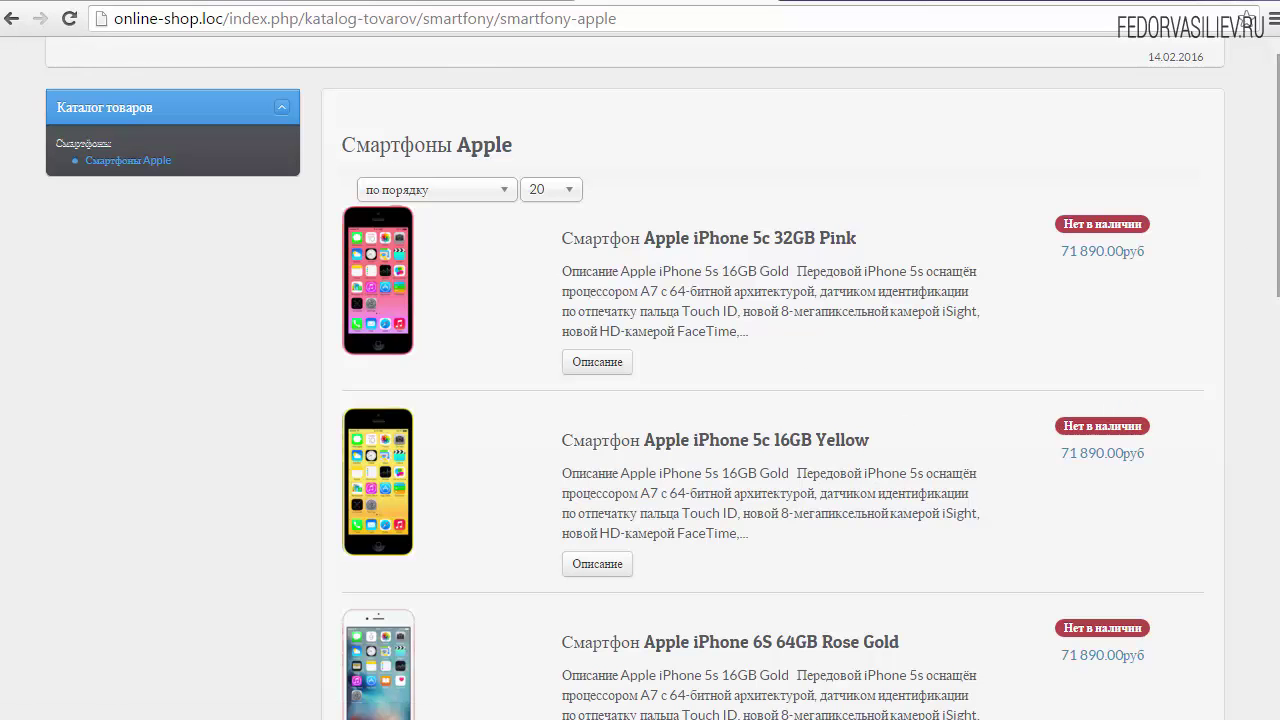
pyautogui.scroll(-4, 1257, 337)
pyautogui.scroll(-1, 1268, 385)
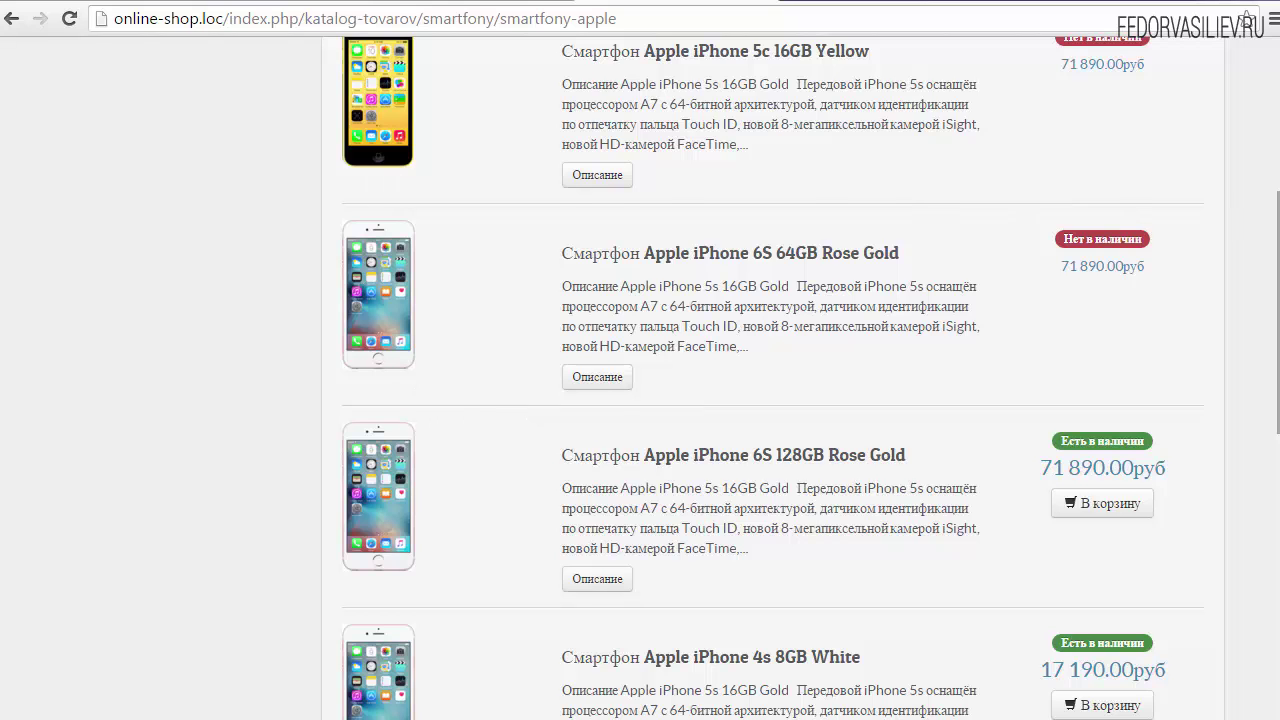
pyautogui.scroll(-2, 1268, 300)
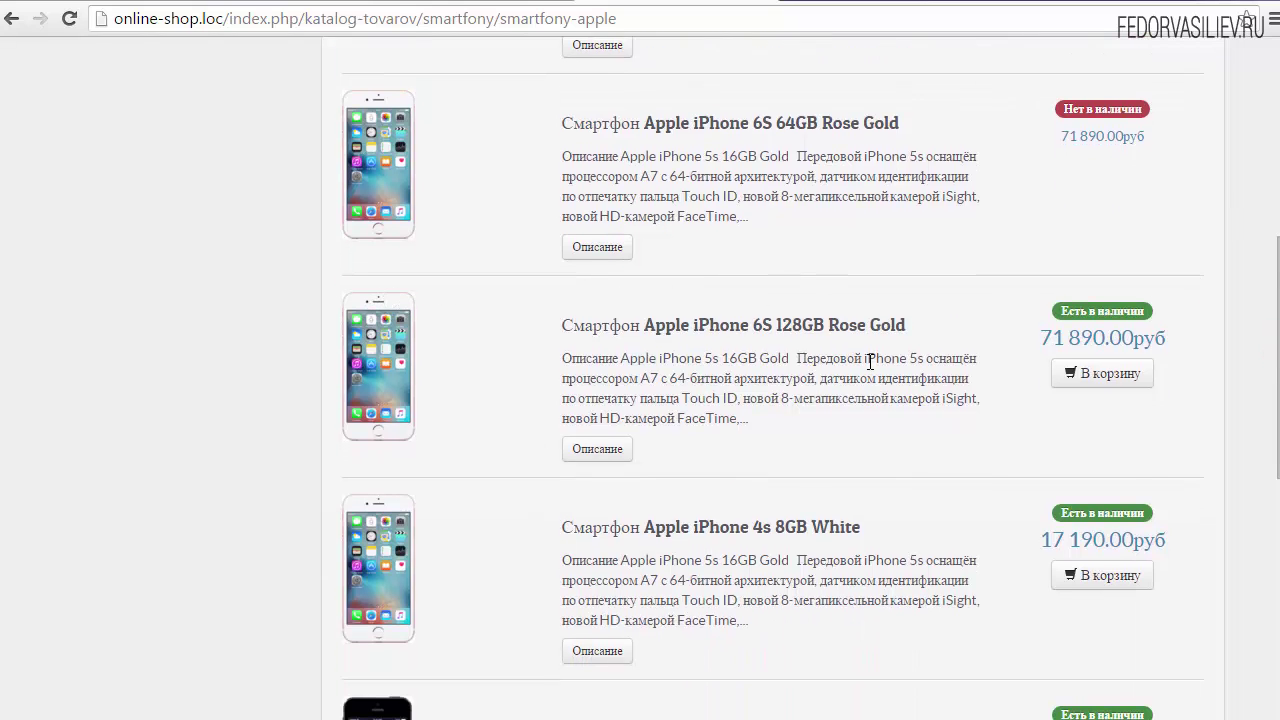
pyautogui.scroll(-1, 865, 362)
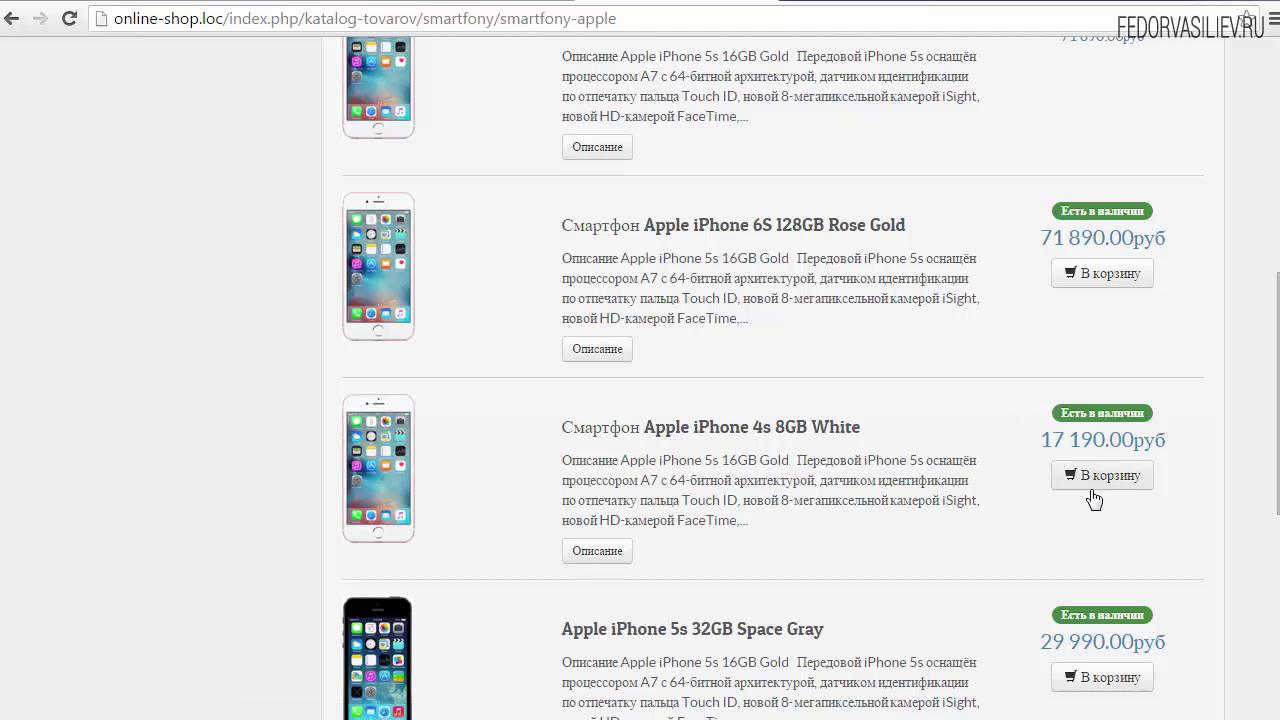
pyautogui.scroll(-5, 1093, 490)
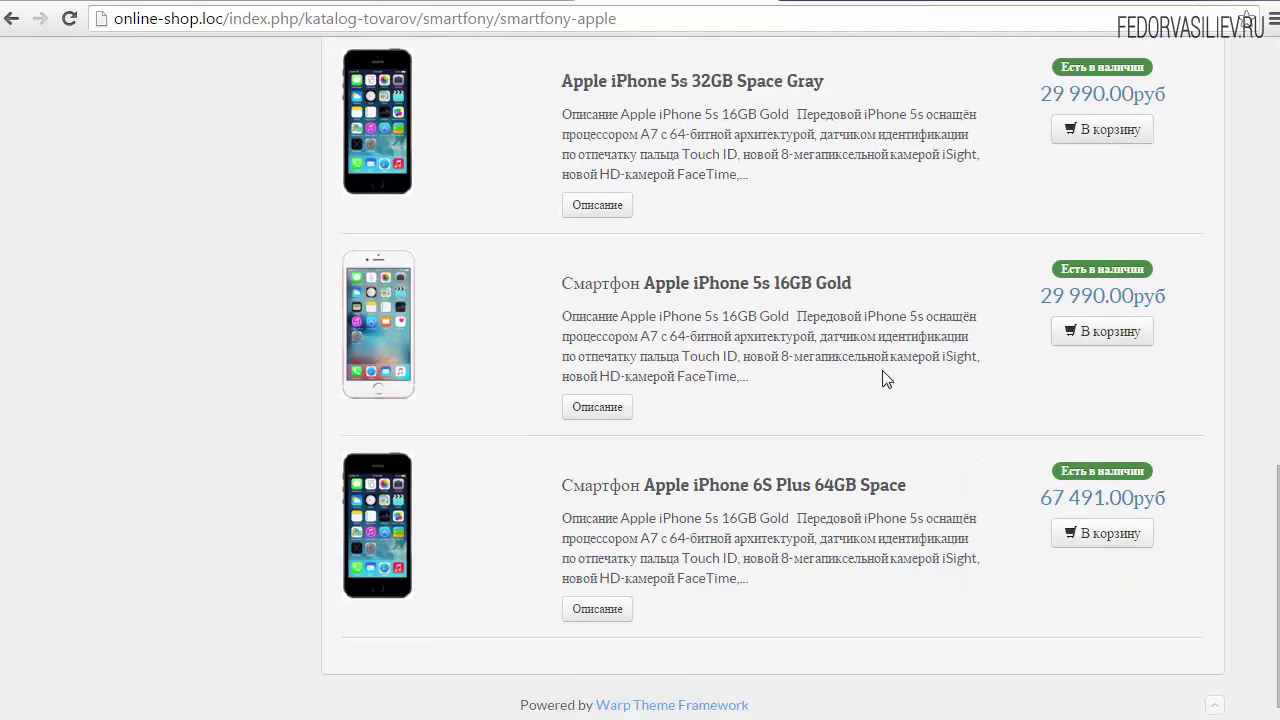
pyautogui.scroll(10, 883, 378)
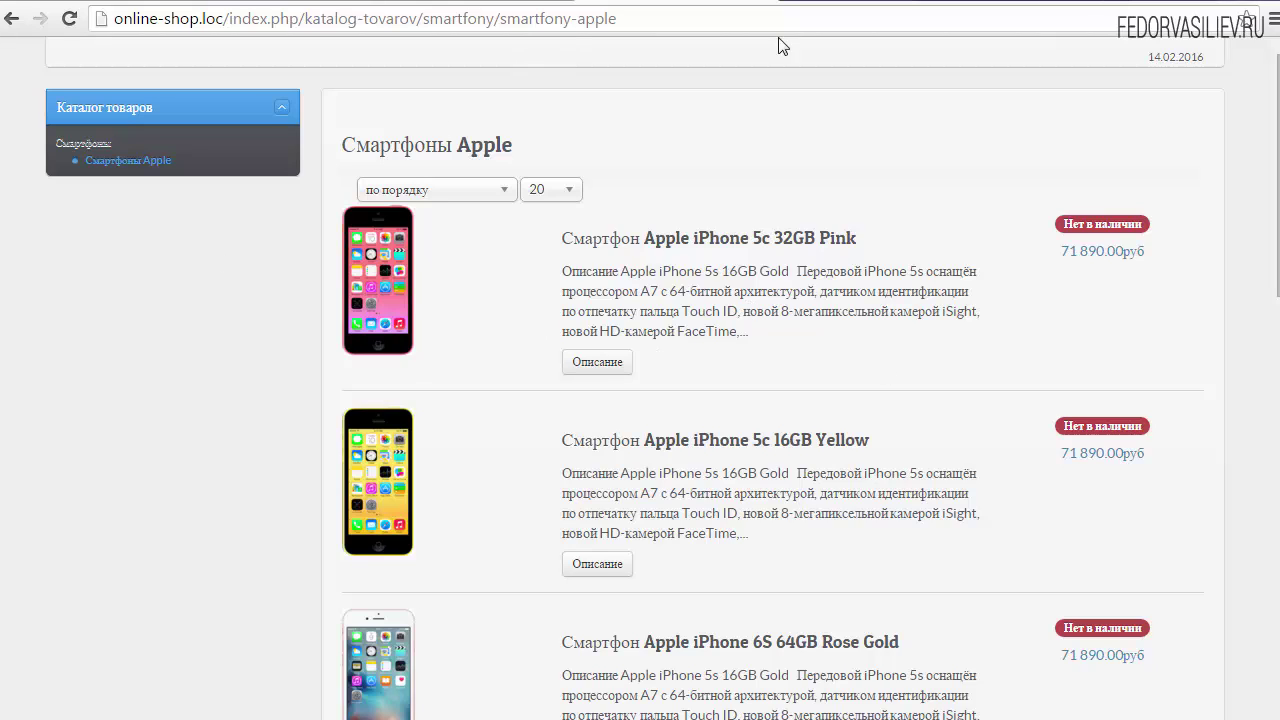
pyautogui.scroll(-10, 1146, 300)
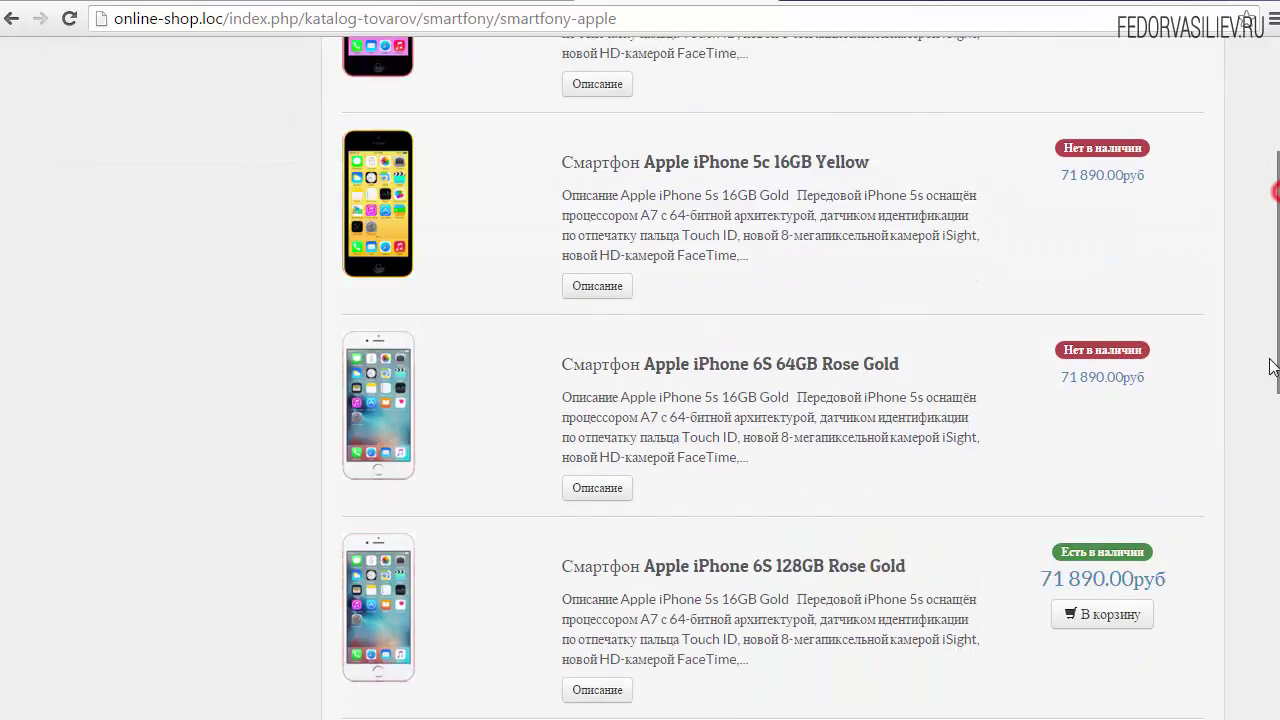
pyautogui.scroll(10, 1174, 263)
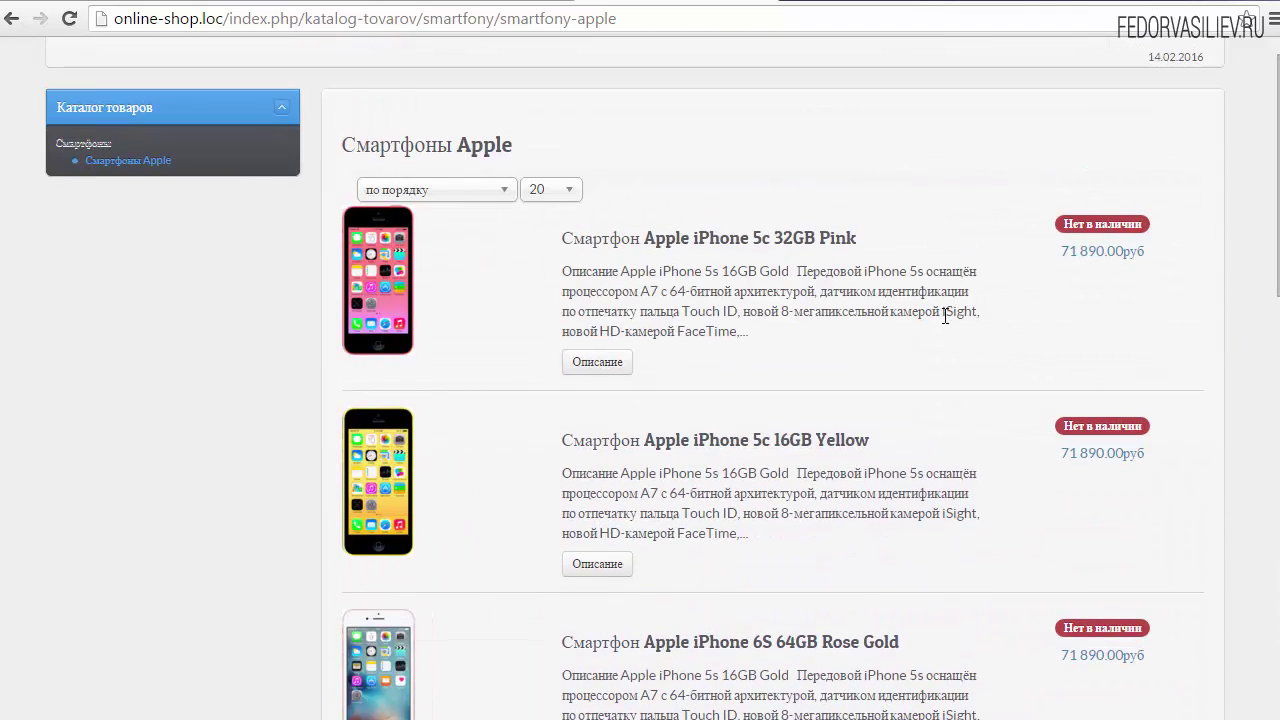
pyautogui.scroll(-4, 1276, 254)
pyautogui.scroll(4, 449, 268)
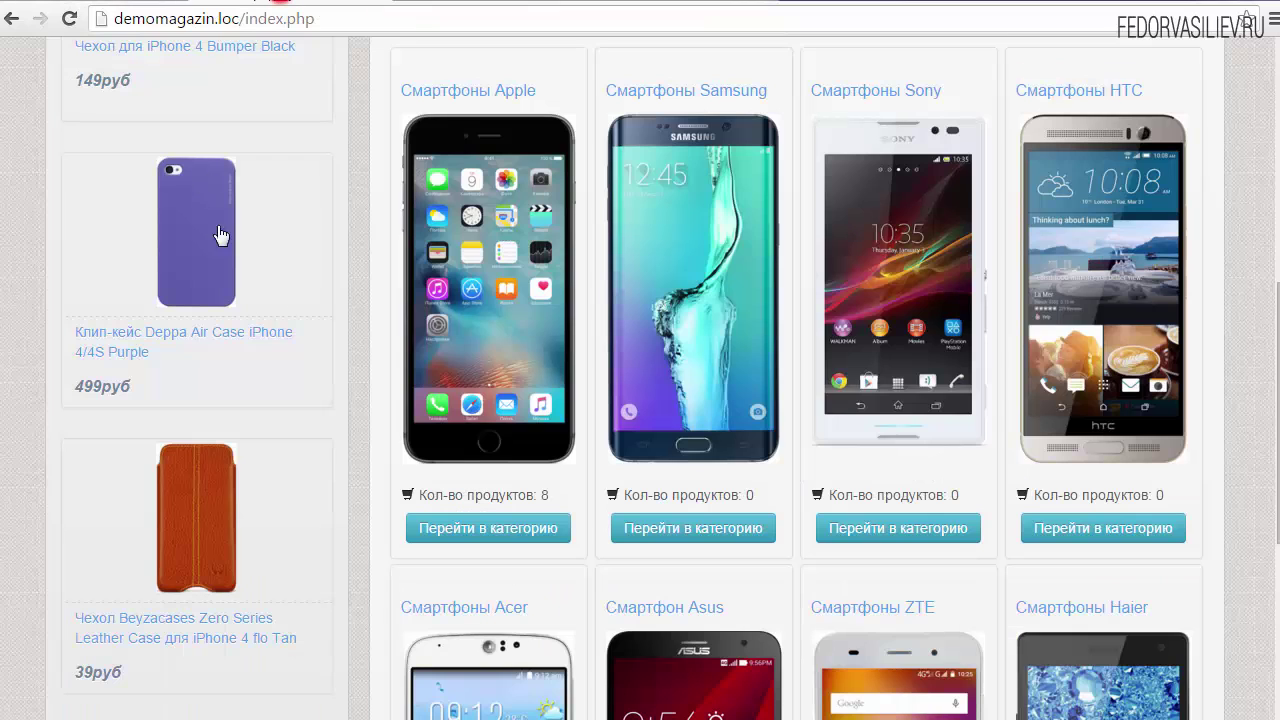
# Step: Compare the category layout of the demo store at demomagazin.loc with the shop's Apple smartphones product list
pyautogui.scroll(-4, 608, 228)
pyautogui.scroll(8, 1086, 285)
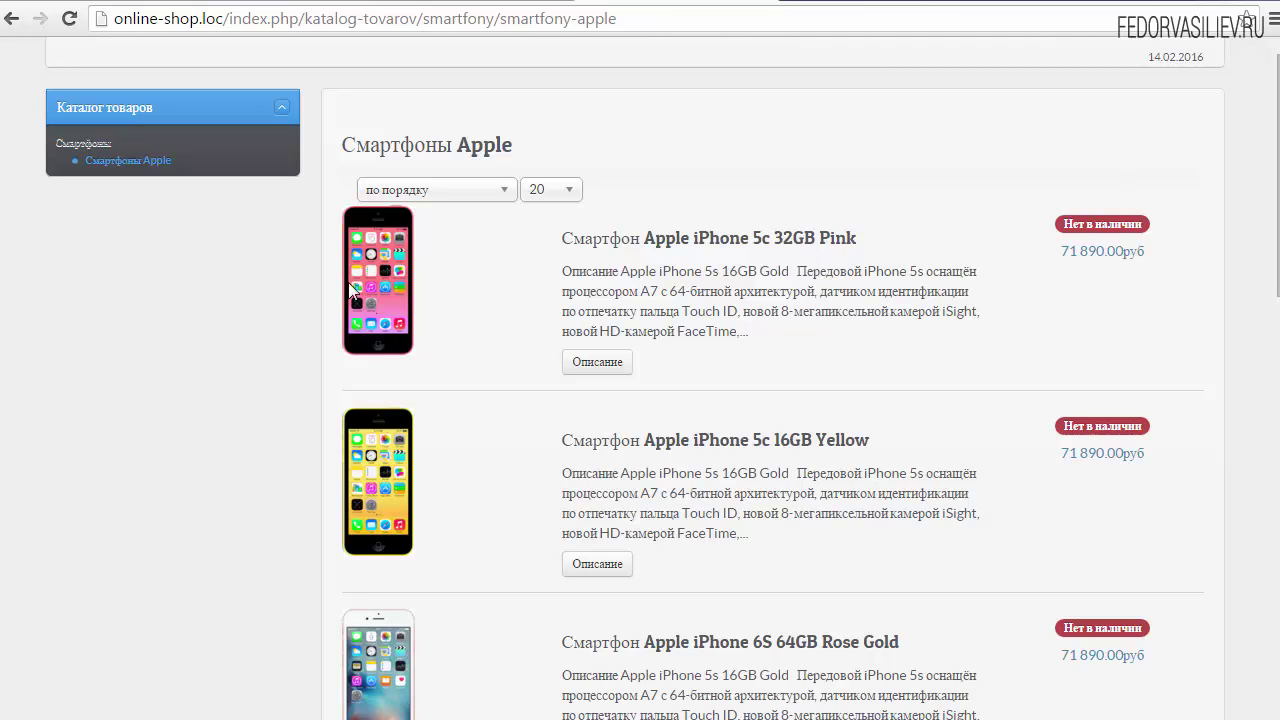
pyautogui.scroll(-8, 369, 402)
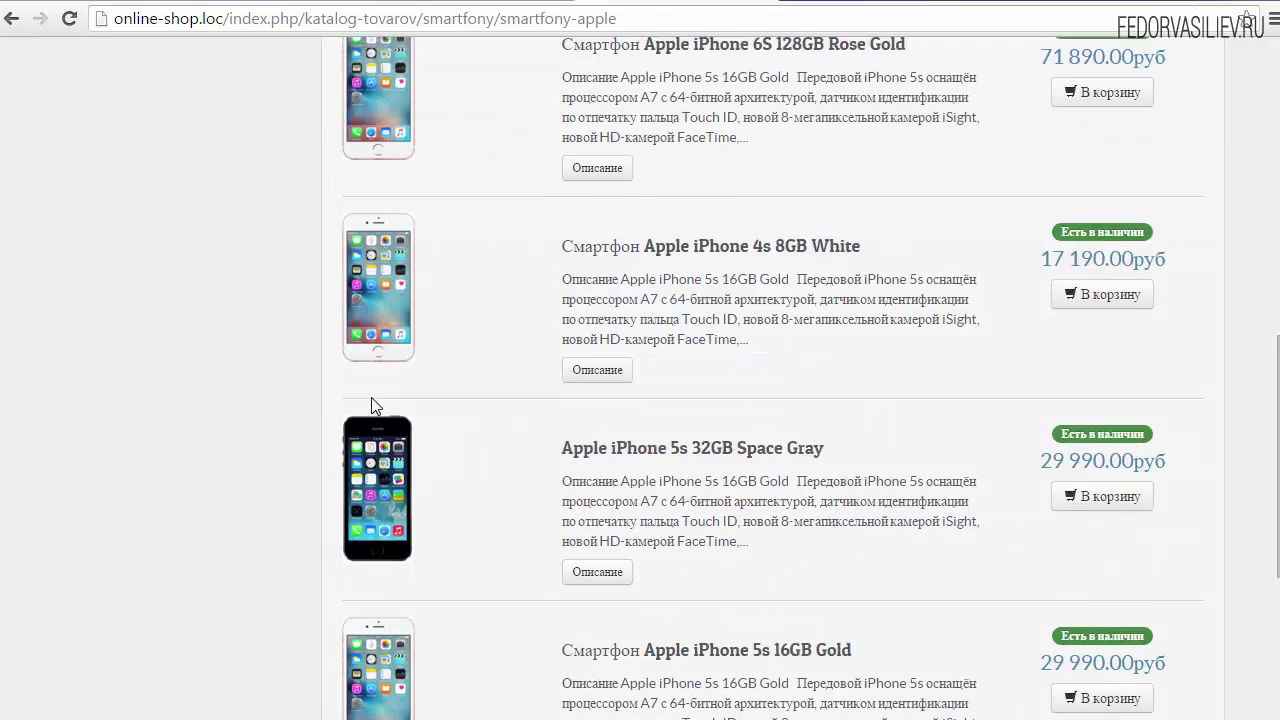
pyautogui.scroll(8, 373, 400)
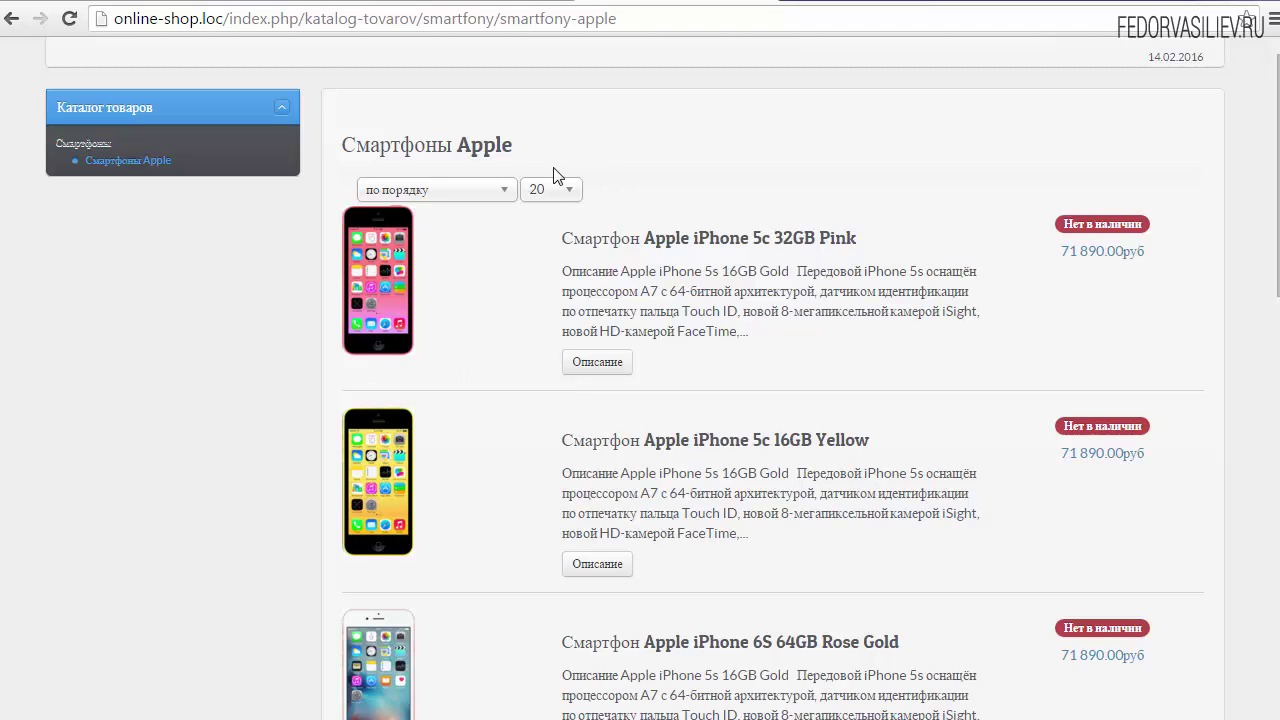
# Step: Examine the availability labels and buttons of the remaining products in the Apple smartphones list
pyautogui.scroll(-10, 770, 400)
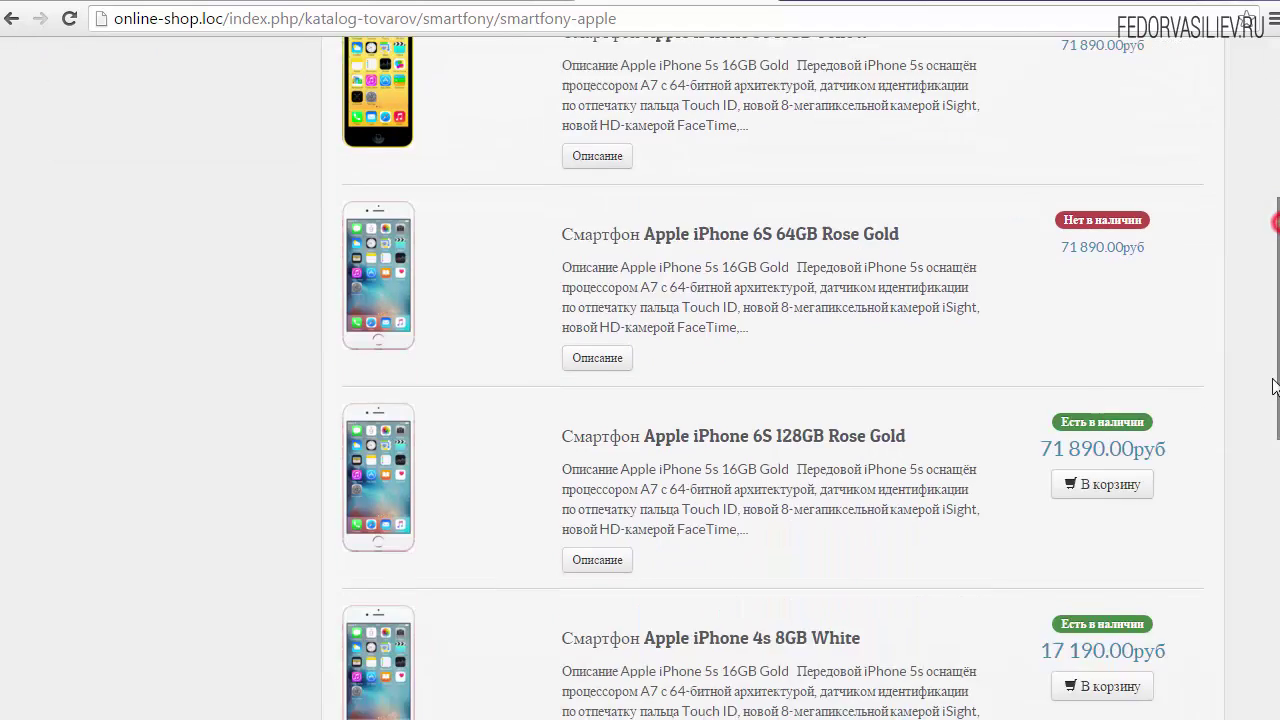
pyautogui.scroll(7, 770, 400)
pyautogui.scroll(3, 770, 400)
# Step: Return to the JOOMLAKASSA configuration and review the settings for the category list, the single category and the product page
pyautogui.click(514, 4)
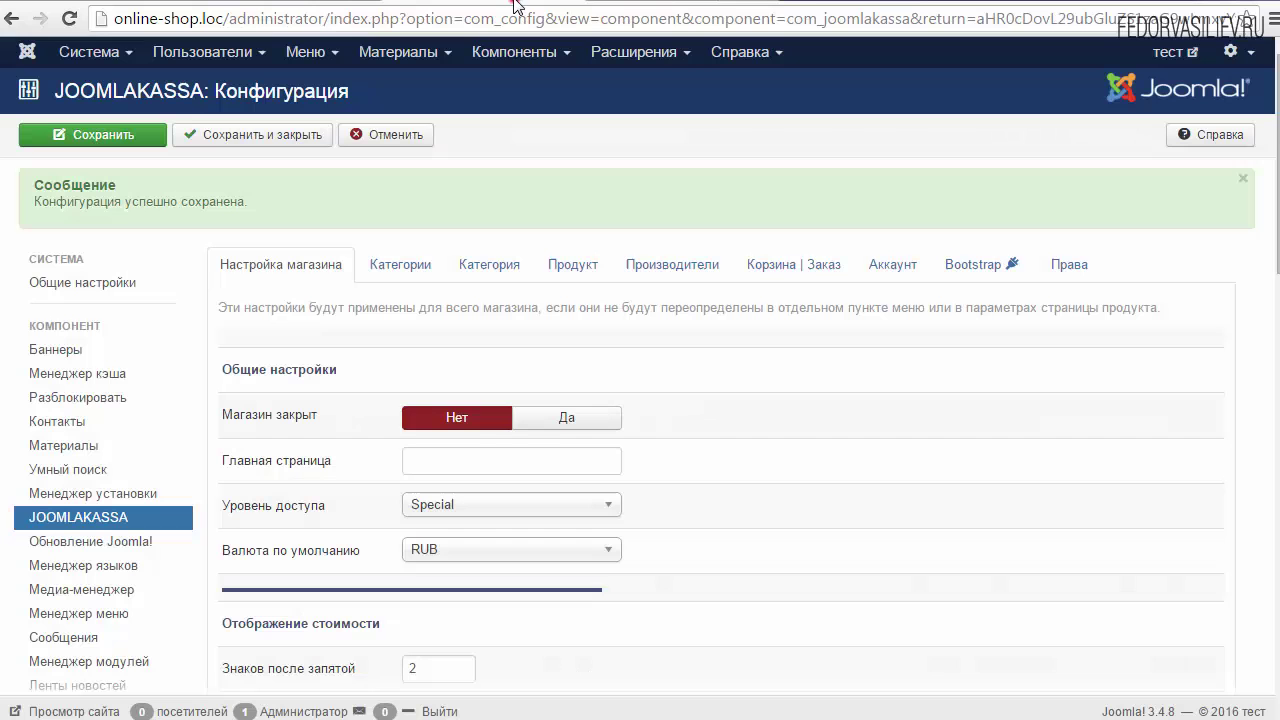
pyautogui.click(395, 275)
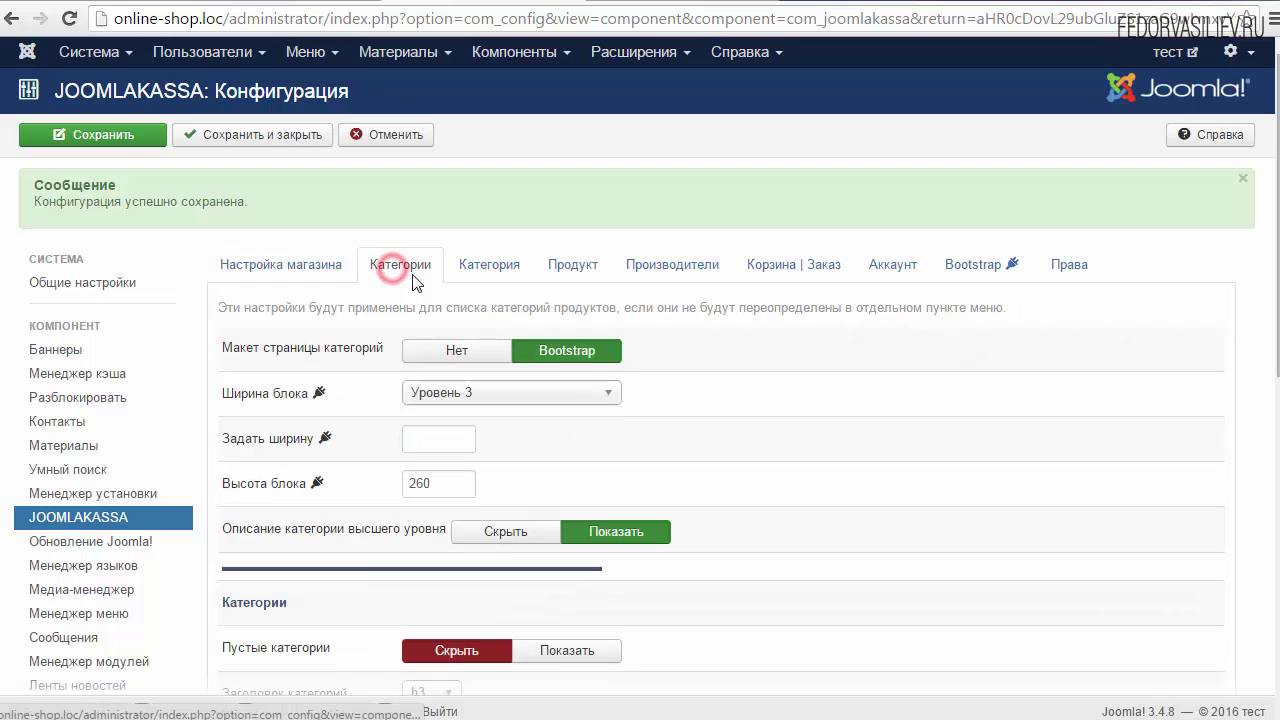
pyautogui.click(497, 272)
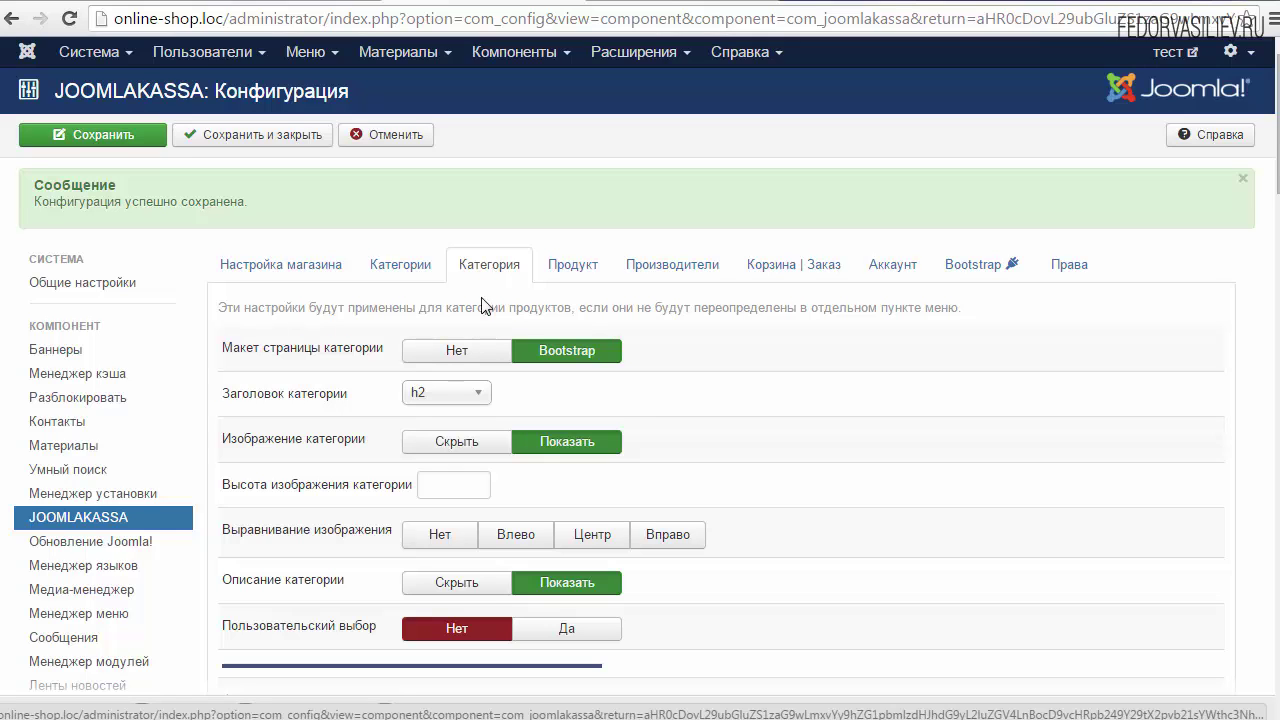
pyautogui.click(560, 274)
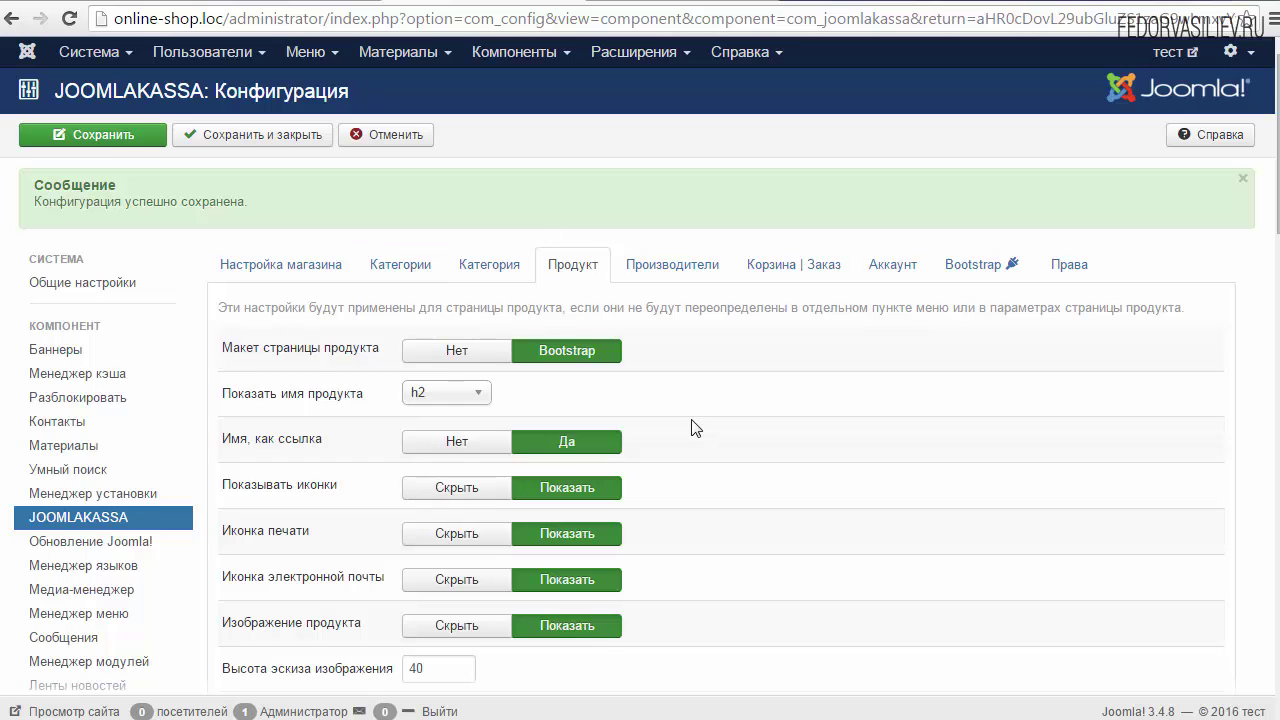
pyautogui.moveTo(1271, 234); pyautogui.dragTo(1271, 150)
# Step: Set "Пользовательский выбор" to "Да" in the category settings and save the configuration
pyautogui.click(466, 268)
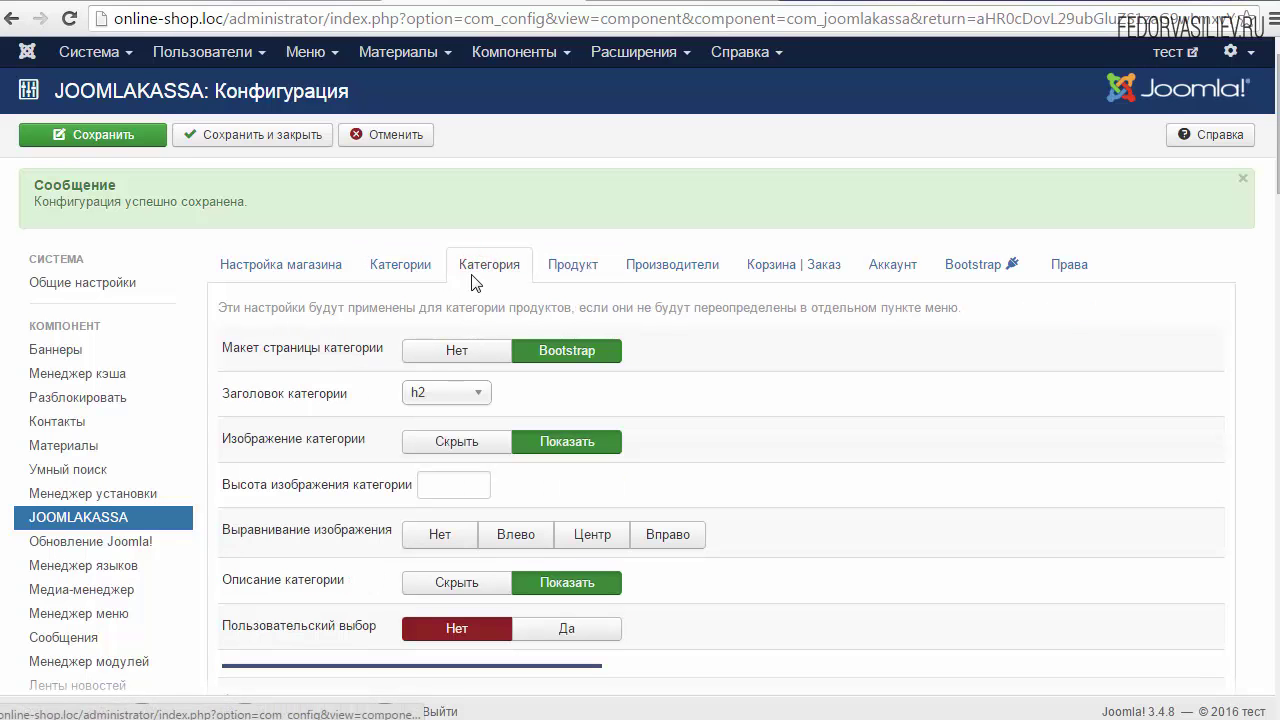
pyautogui.moveTo(1277, 155); pyautogui.dragTo(1277, 188)
pyautogui.moveTo(218, 389)
pyautogui.mouseDown()
pyautogui.moveTo(357, 394)
pyautogui.moveTo(214, 389)
pyautogui.mouseUp()
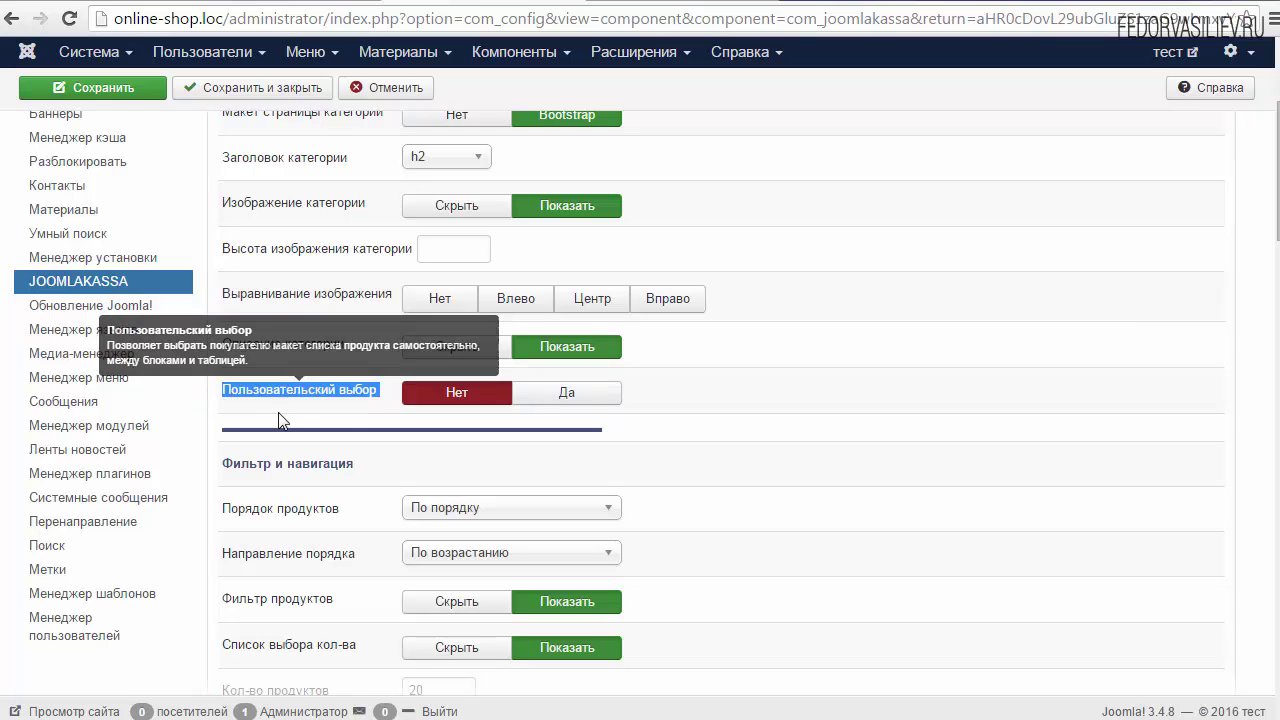
pyautogui.click(273, 406)
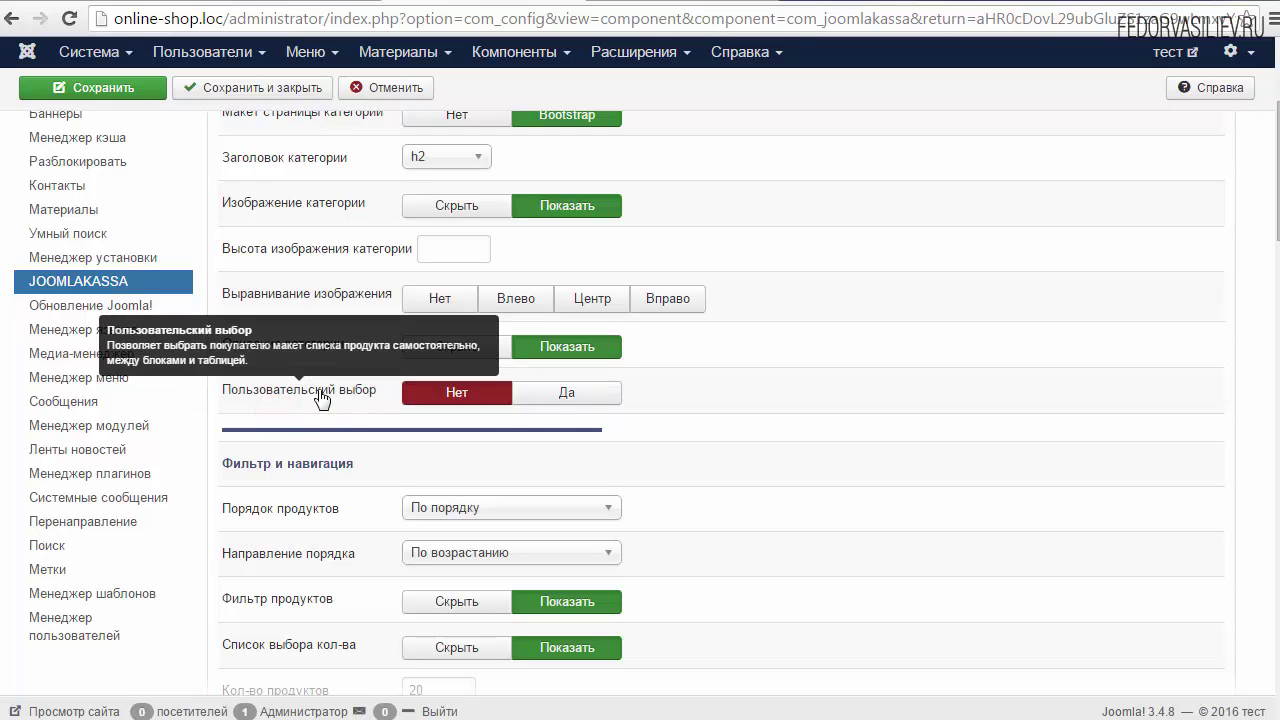
pyautogui.click(548, 400)
pyautogui.click(103, 79)
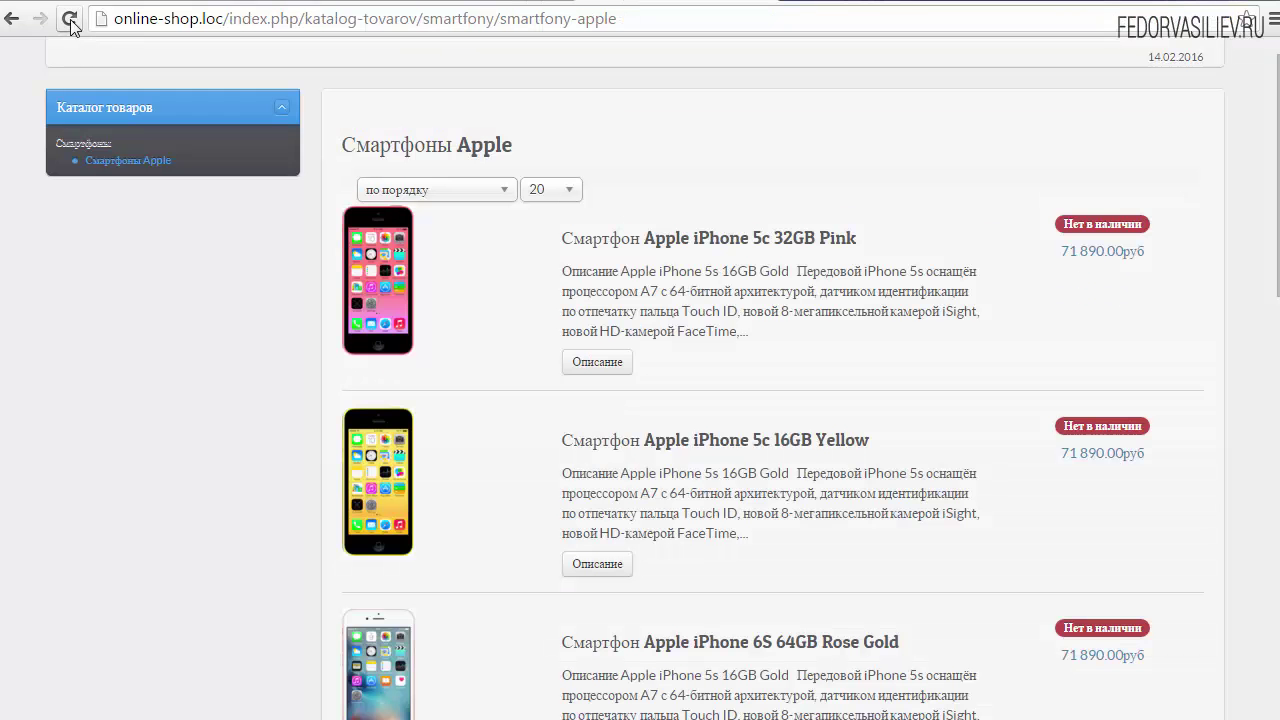
# Step: Reload the shop's Apple smartphones page and switch its product list to the block view
pyautogui.click(70, 20)
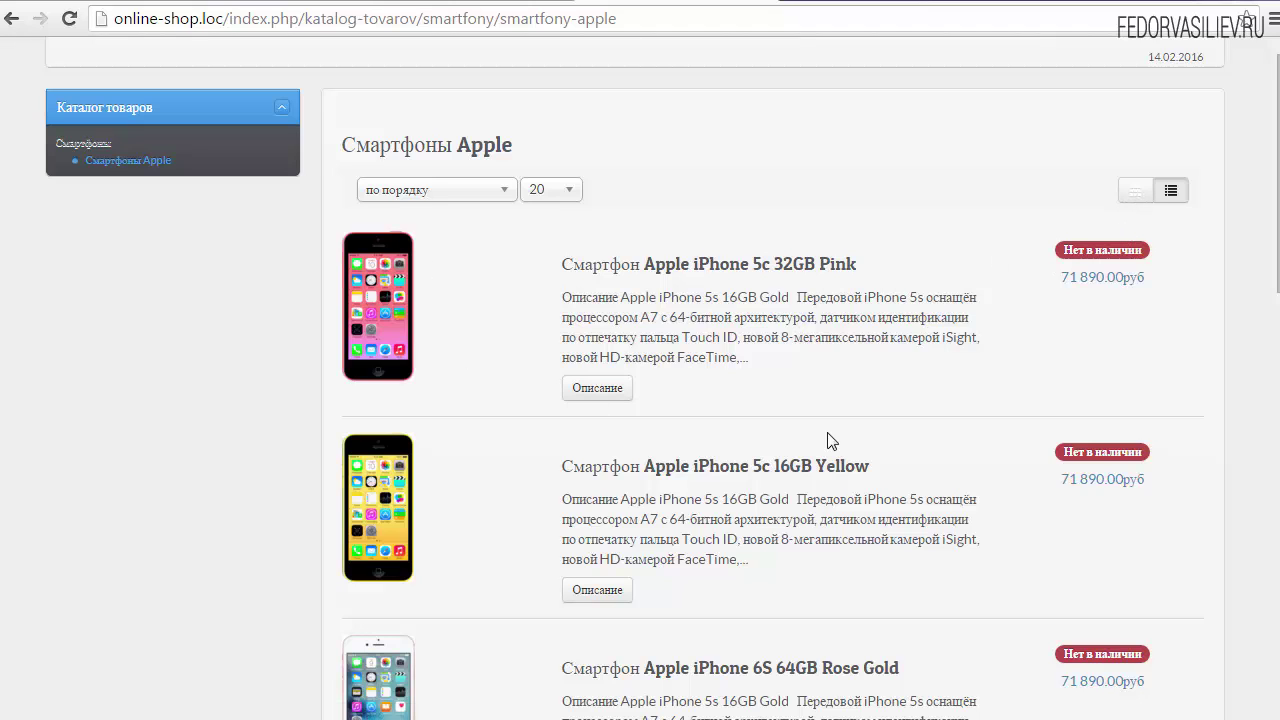
pyautogui.click(1133, 200)
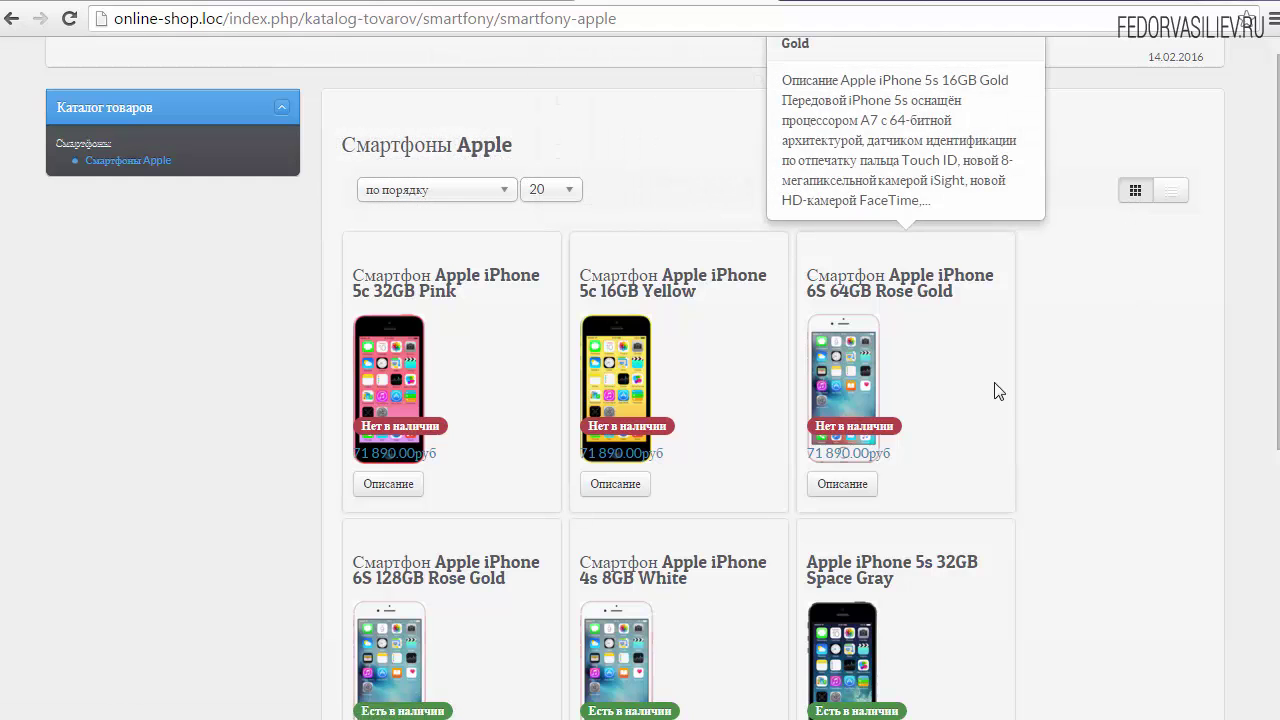
# Step: Examine the "Макет списка продуктов" setting for products in a category in the JOOMLAKASSA configuration
pyautogui.click(482, 6)
pyautogui.scroll(2, 733, 240)
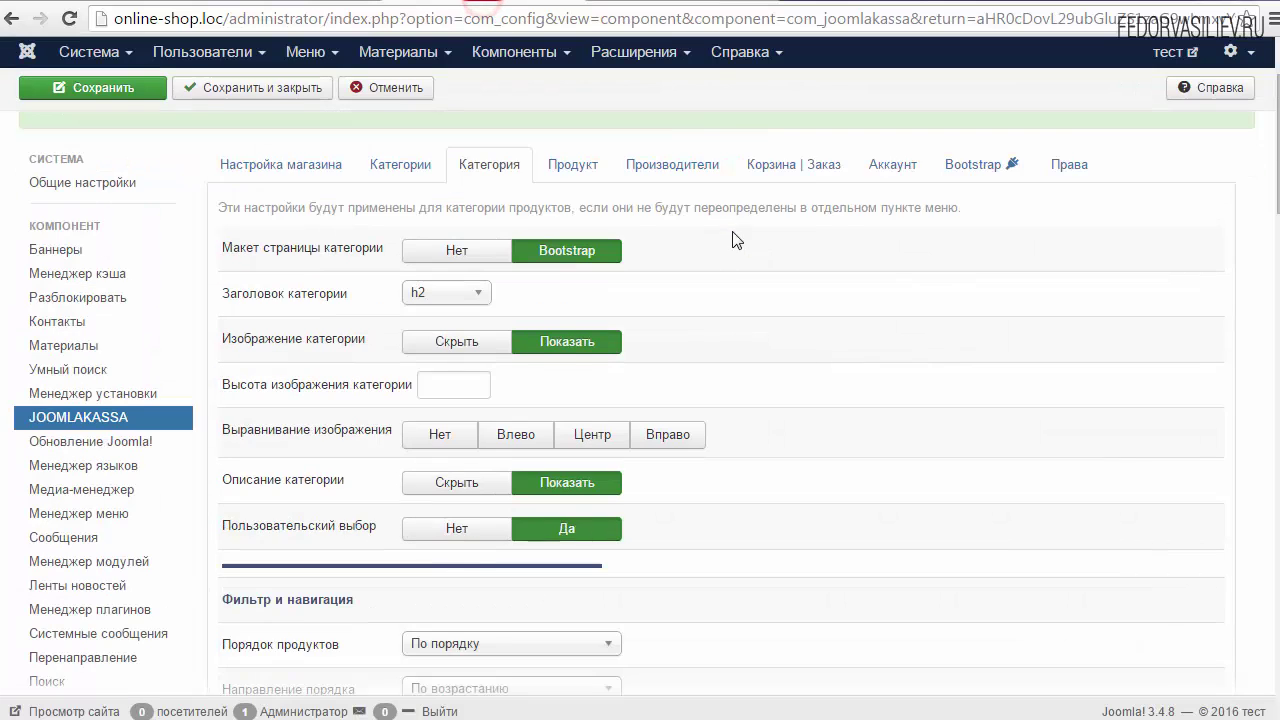
pyautogui.scroll(-8, 736, 240)
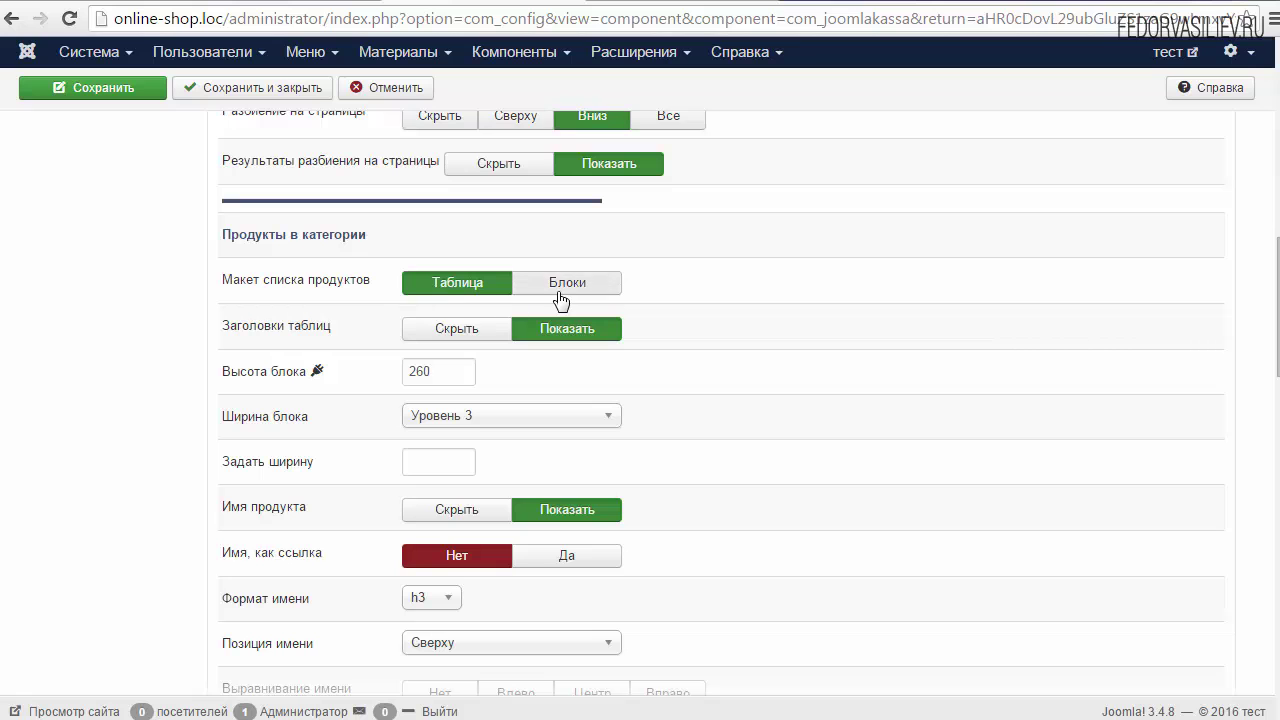
# Step: Compare the block and table views of the shop's Apple smartphones list, finishing in the table view
pyautogui.click(678, 2)
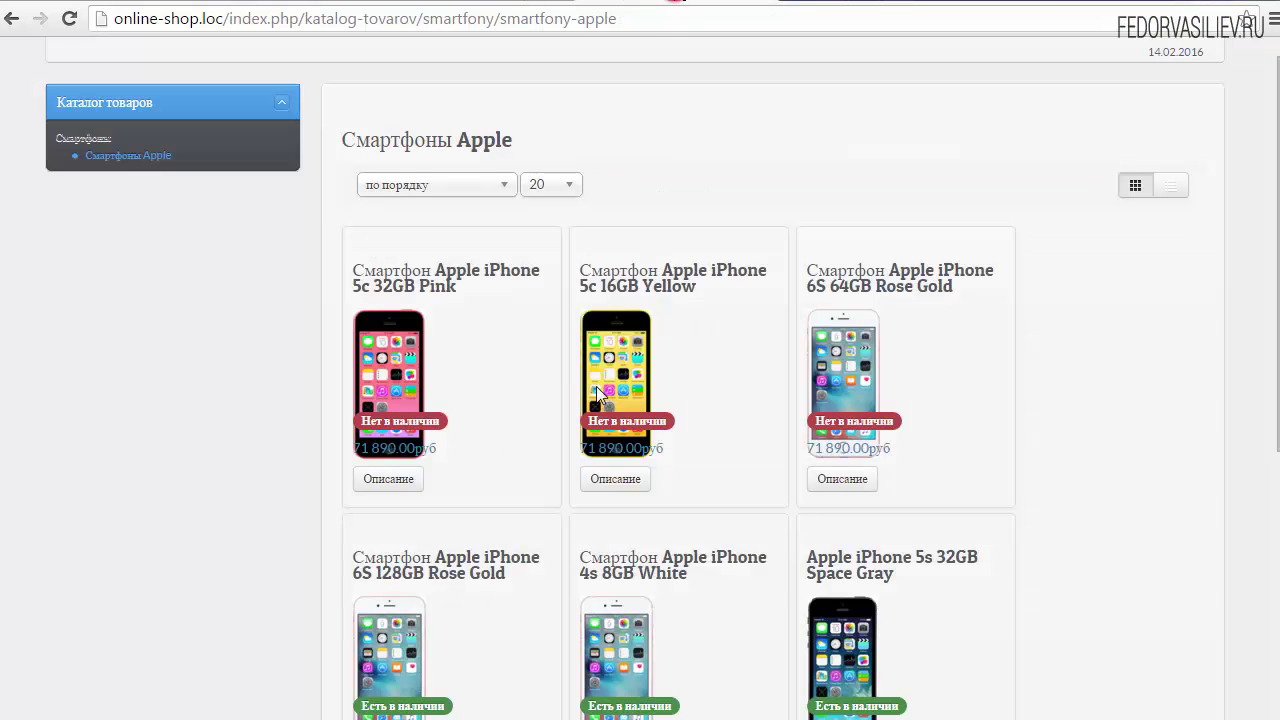
pyautogui.moveTo(1276, 158)
pyautogui.mouseDown()
pyautogui.moveTo(1277, 392)
pyautogui.moveTo(1277, 166)
pyautogui.mouseUp()
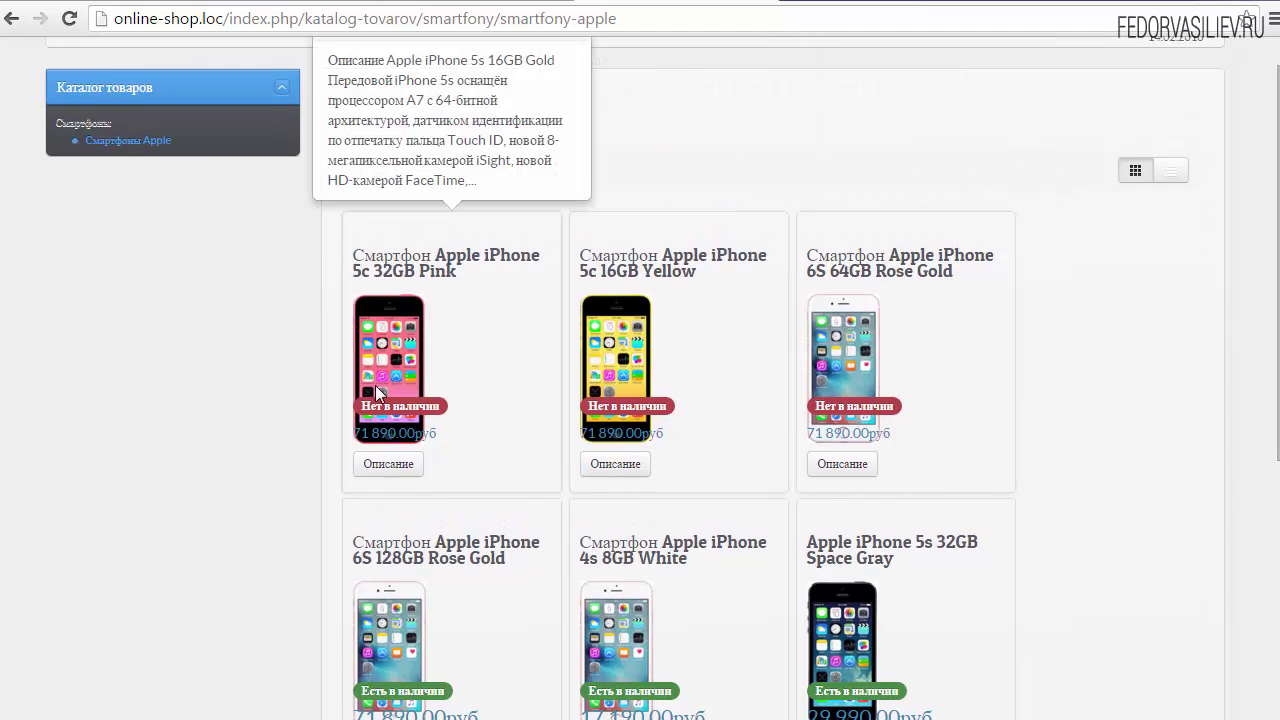
pyautogui.click(1125, 175)
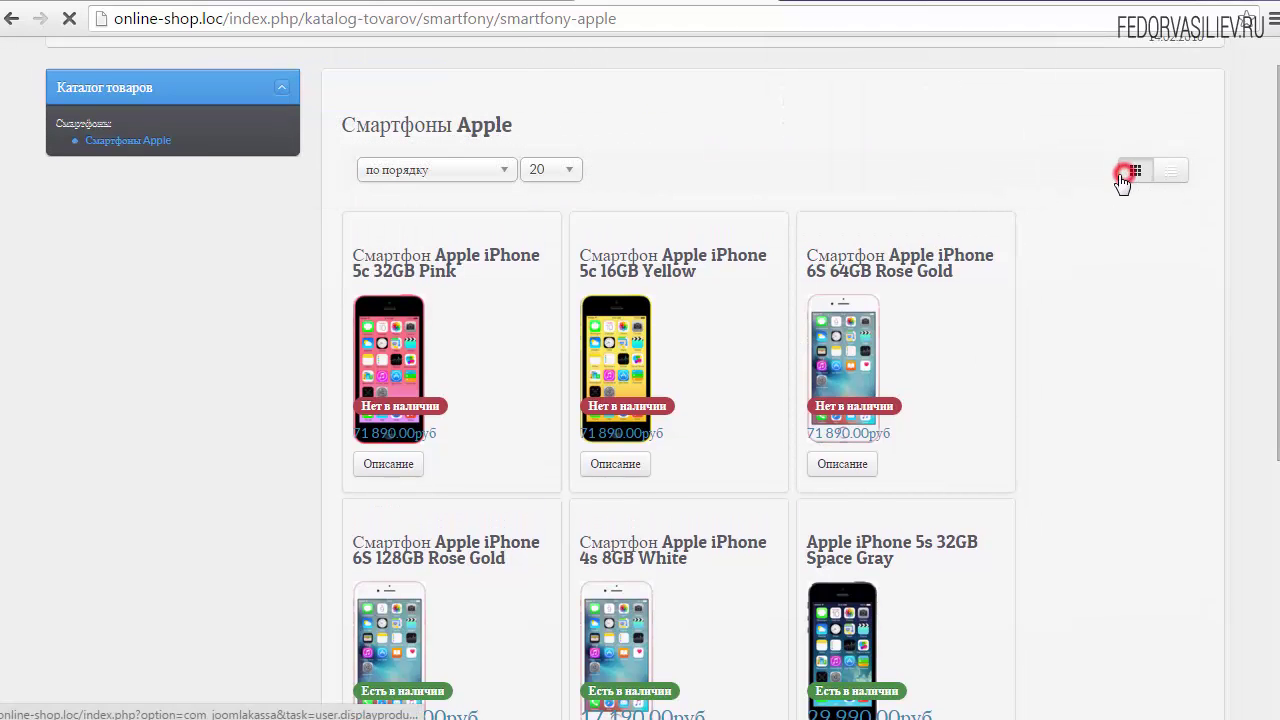
pyautogui.scroll(1, 1091, 190)
pyautogui.click(1168, 191)
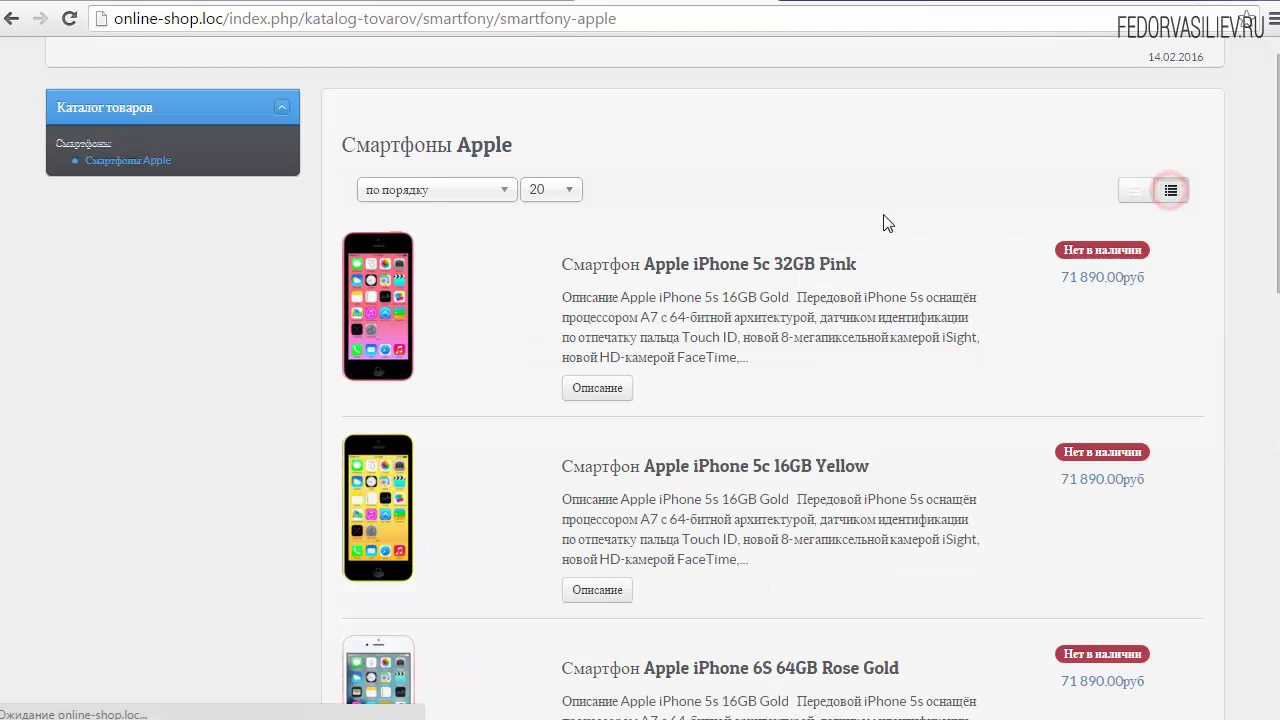
pyautogui.moveTo(1277, 180)
pyautogui.mouseDown()
pyautogui.moveTo(1277, 240)
pyautogui.moveTo(1277, 180)
pyautogui.mouseUp()
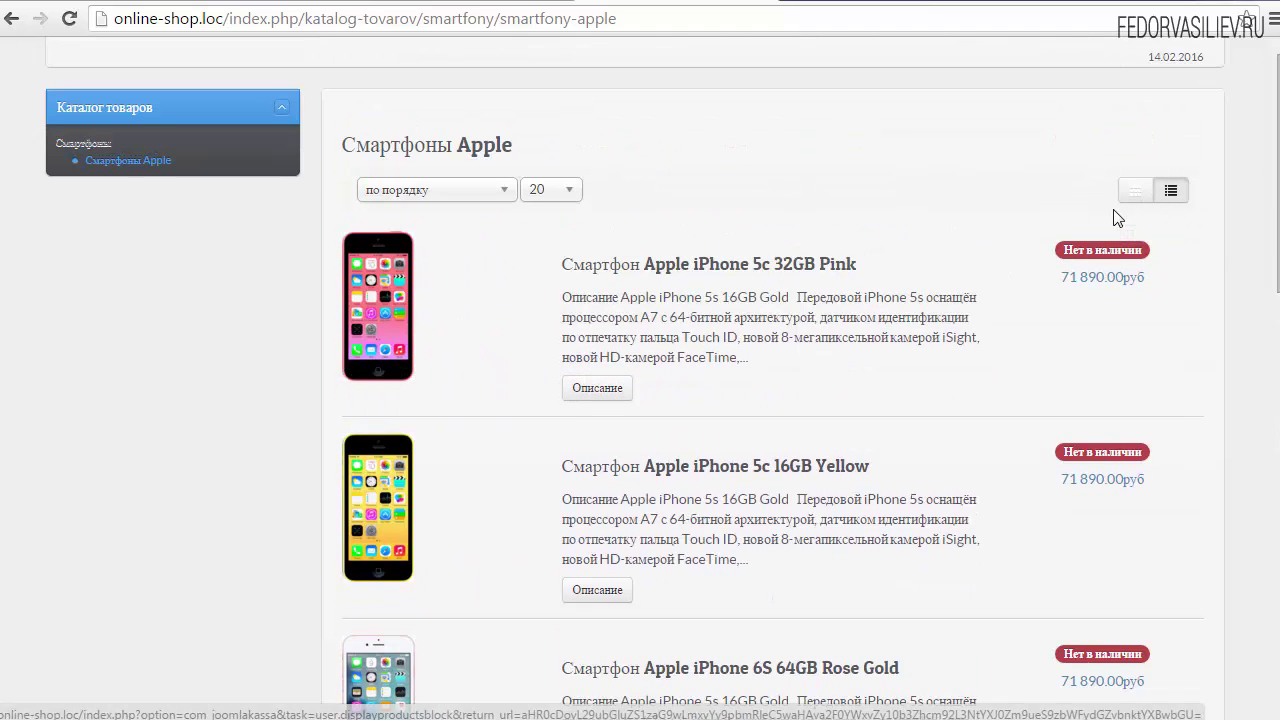
pyautogui.click(1135, 191)
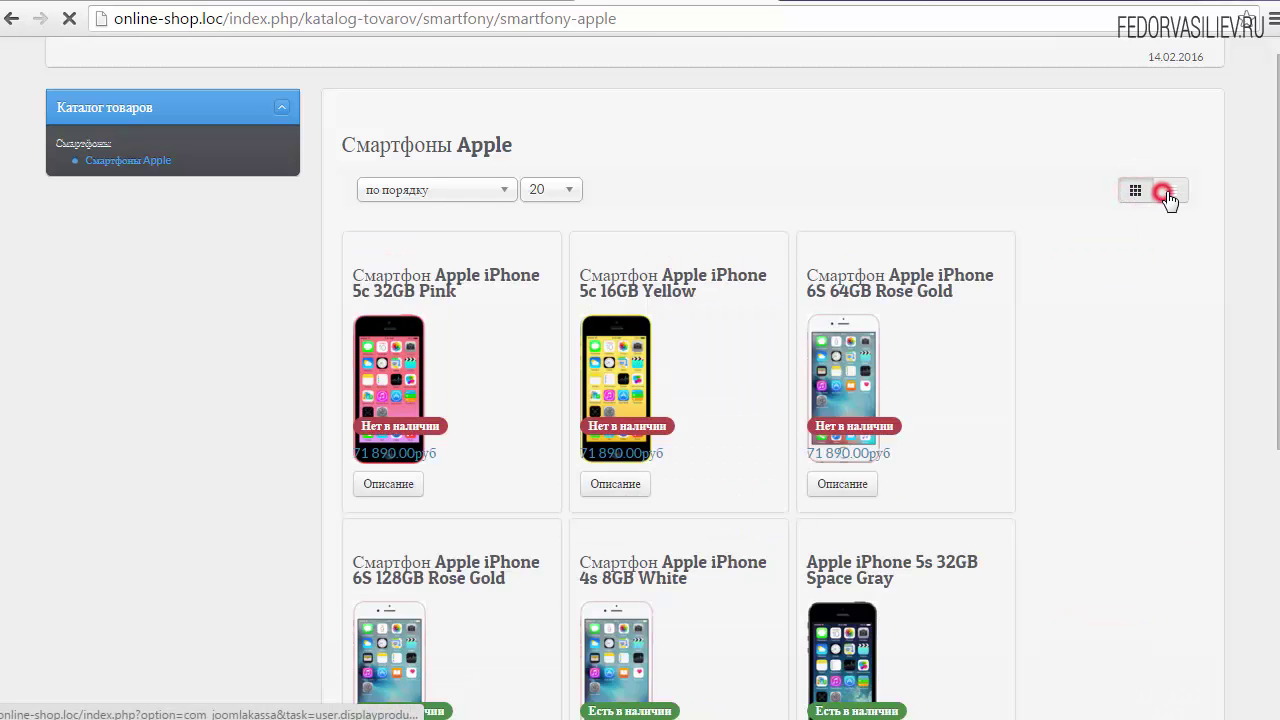
pyautogui.click(1168, 191)
pyautogui.moveTo(1277, 200)
pyautogui.mouseDown()
pyautogui.moveTo(1277, 443)
pyautogui.moveTo(1277, 195)
pyautogui.mouseUp()
# Step: Examine the sorting options and products-per-page choices of the Apple smartphones list, and look at the end of the page
pyautogui.click(448, 197)
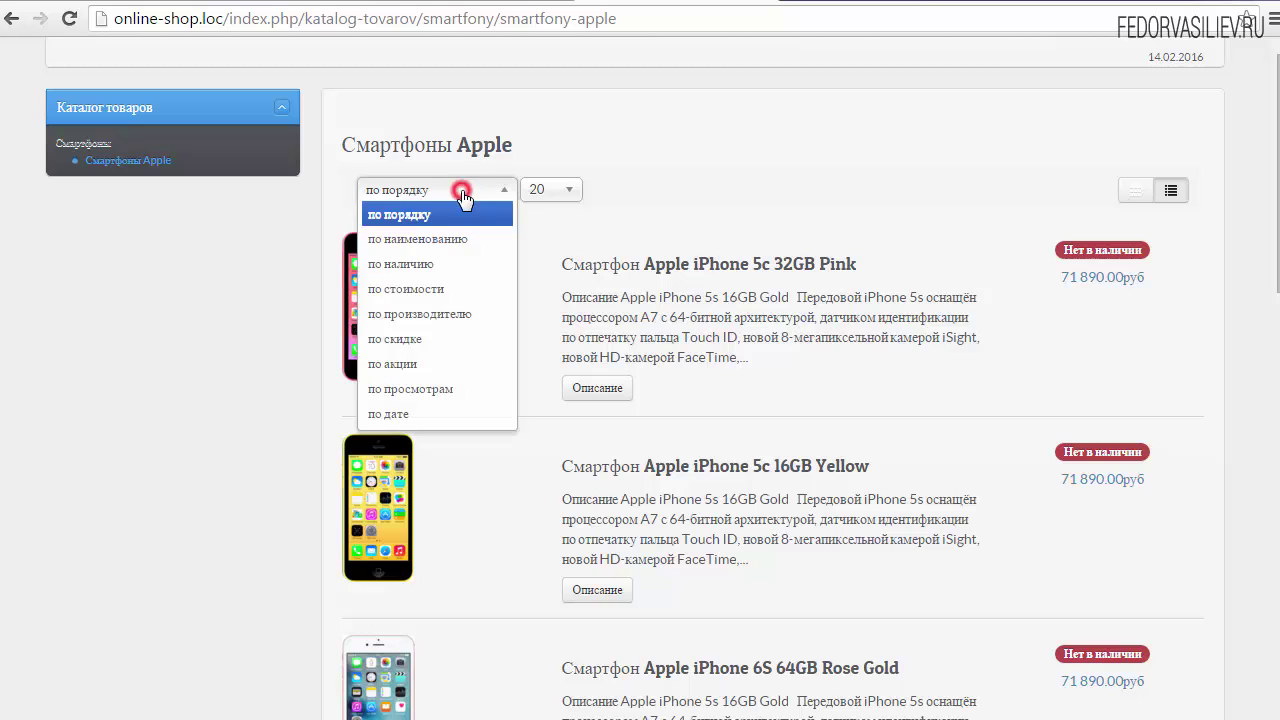
pyautogui.click(660, 195)
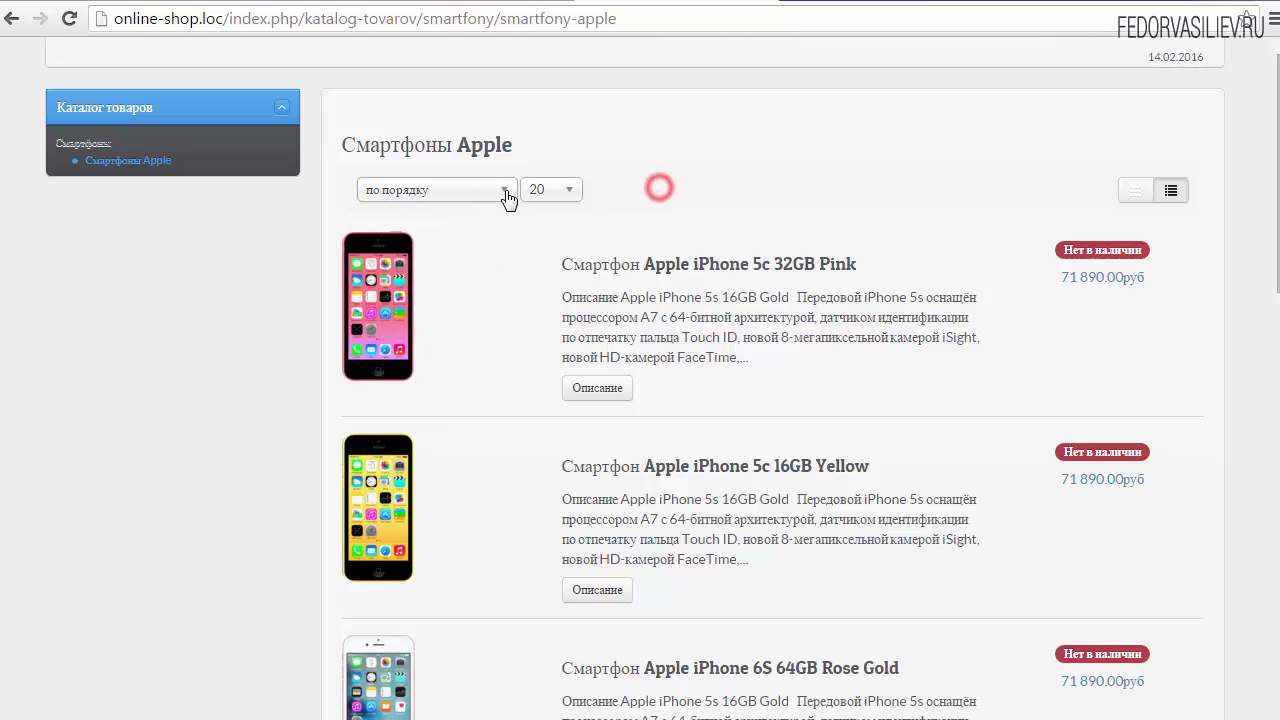
pyautogui.click(560, 190)
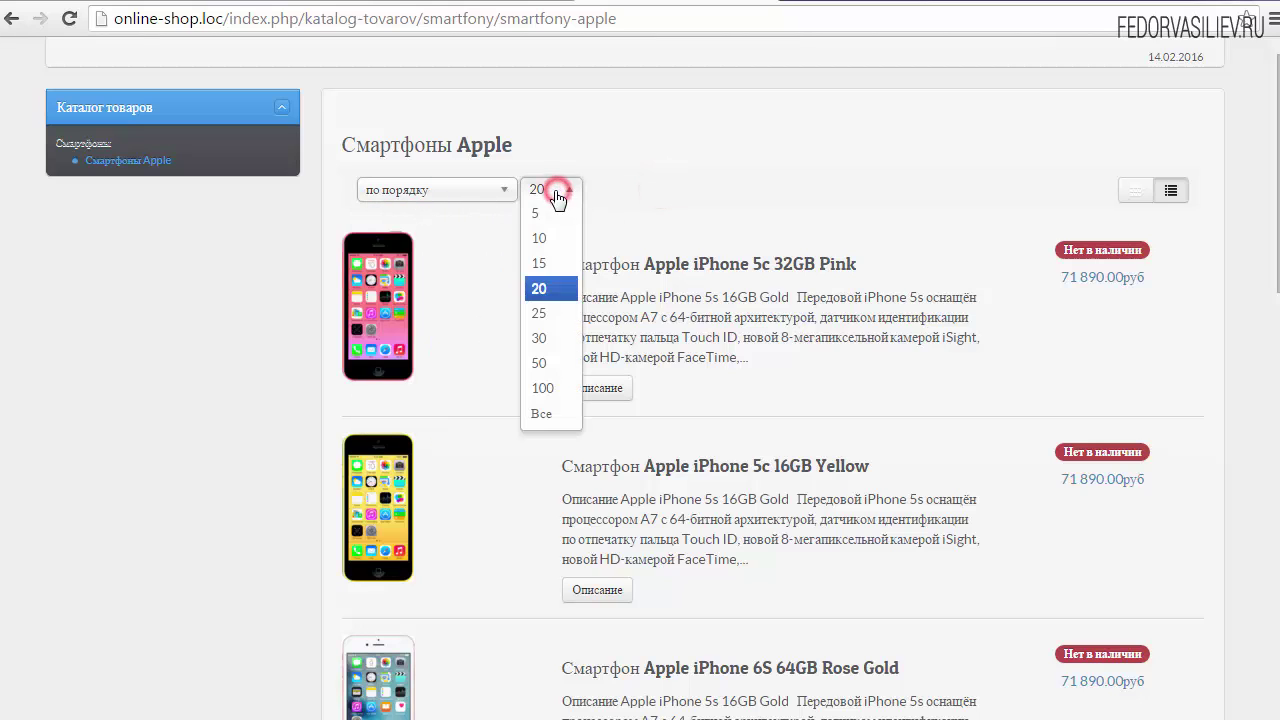
pyautogui.click(686, 194)
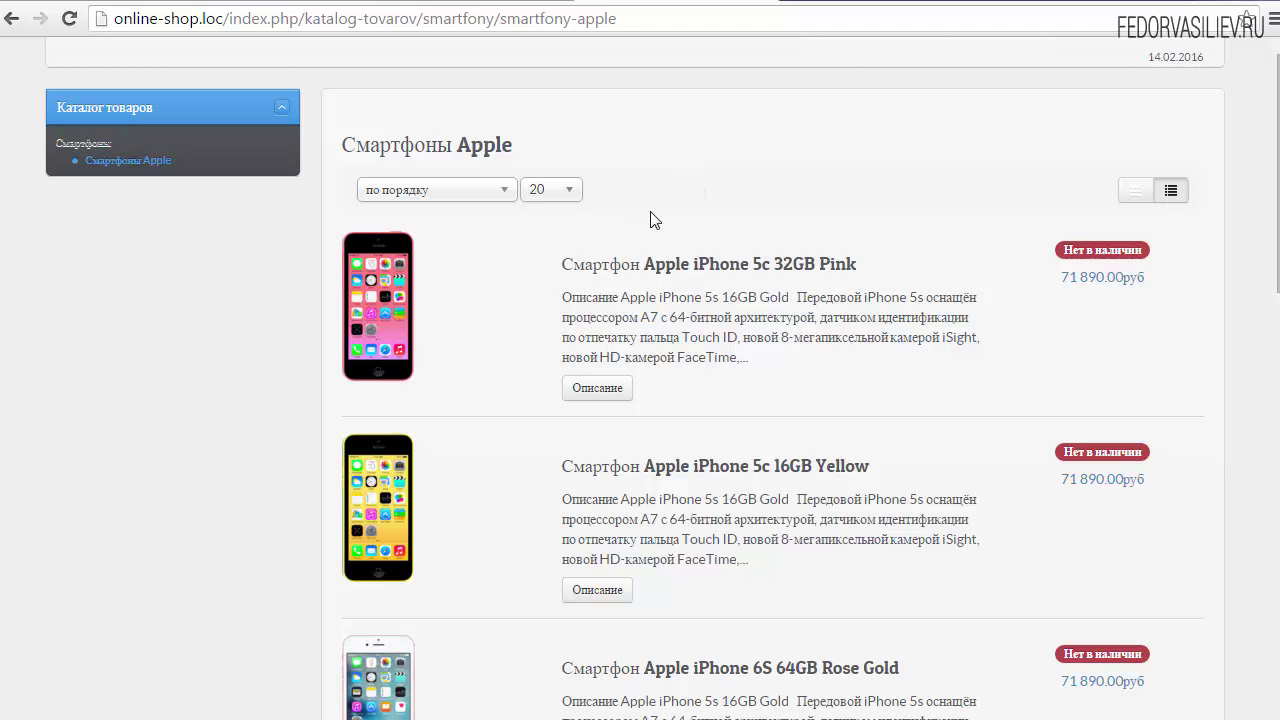
pyautogui.click(549, 196)
pyautogui.click(546, 191)
pyautogui.moveTo(1277, 190); pyautogui.dragTo(1277, 605)
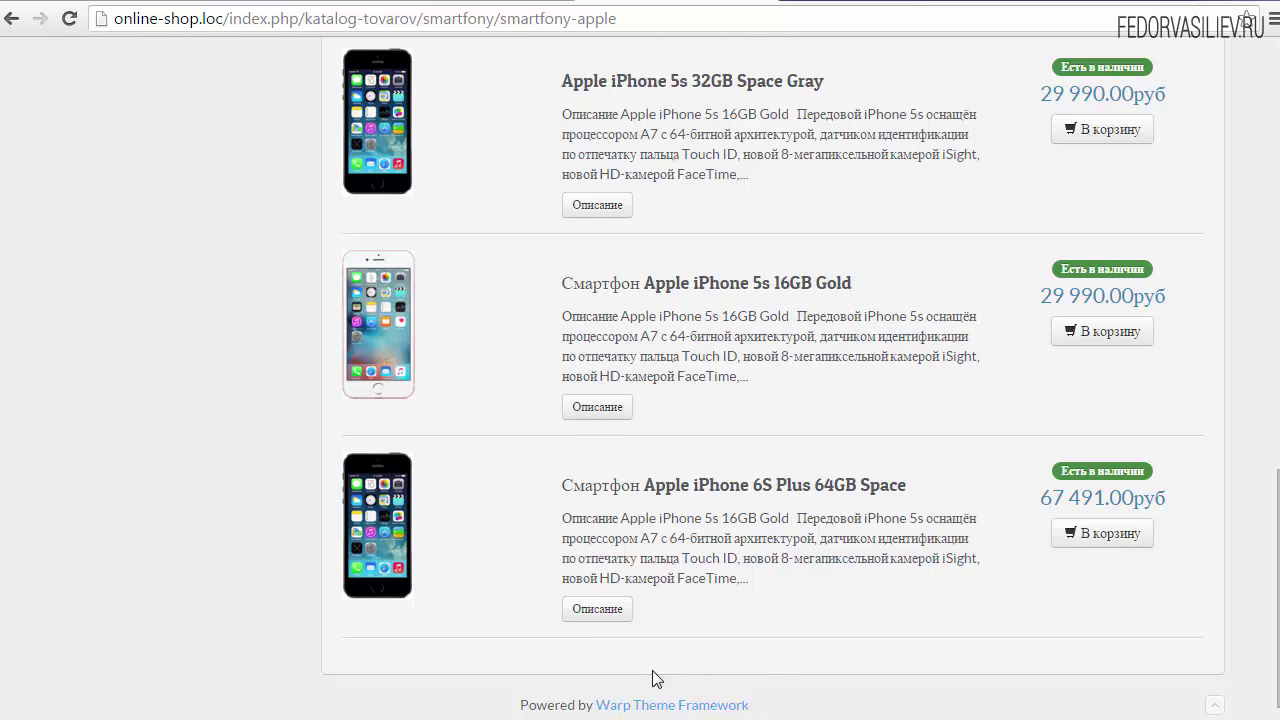
pyautogui.moveTo(1277, 658); pyautogui.dragTo(1277, 244)
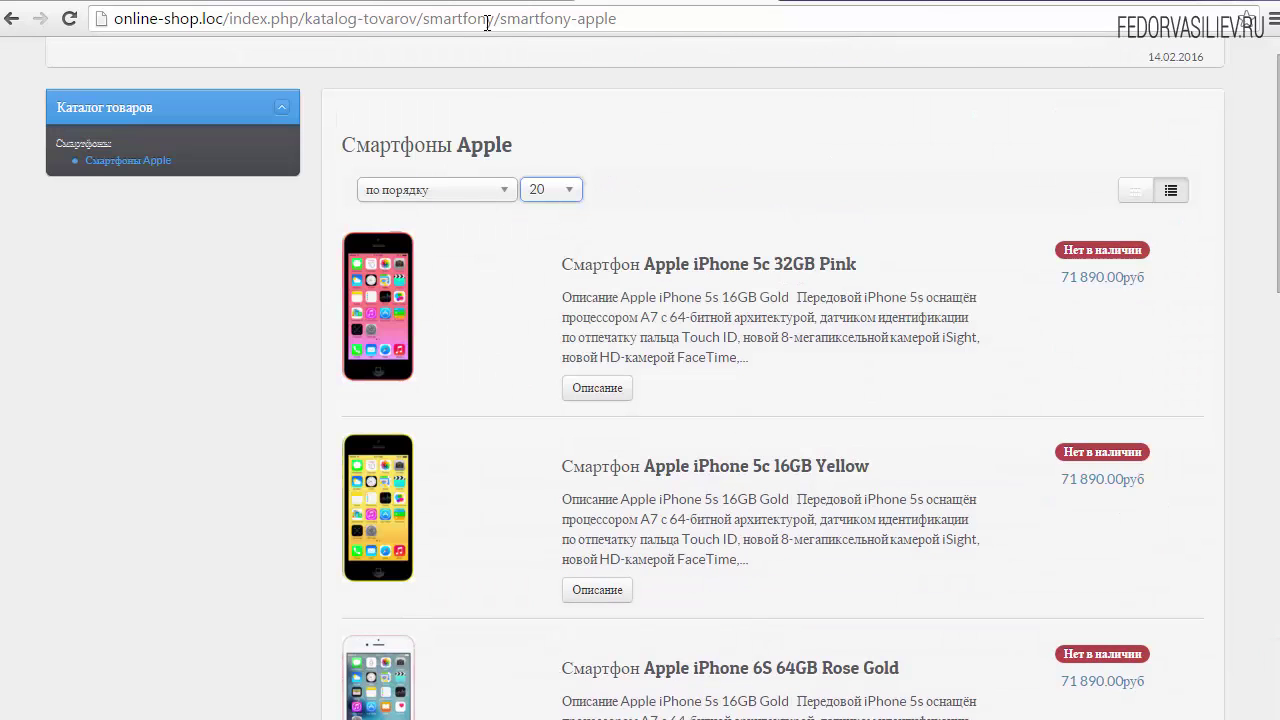
# Step: Look at the product blocks on the demomagazin.loc Apple smartphones page and return to the shop's own page
pyautogui.click(322, 3)
pyautogui.scroll(-2, 536, 276)
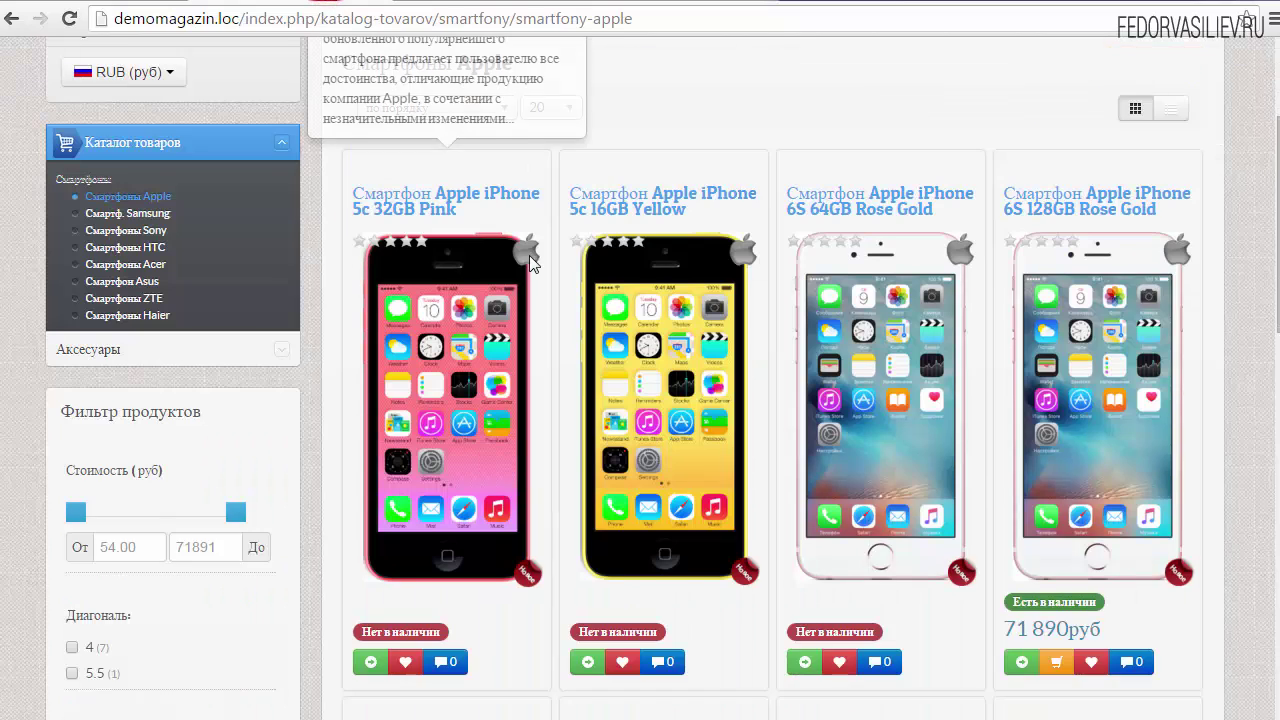
pyautogui.scroll(2, 548, 355)
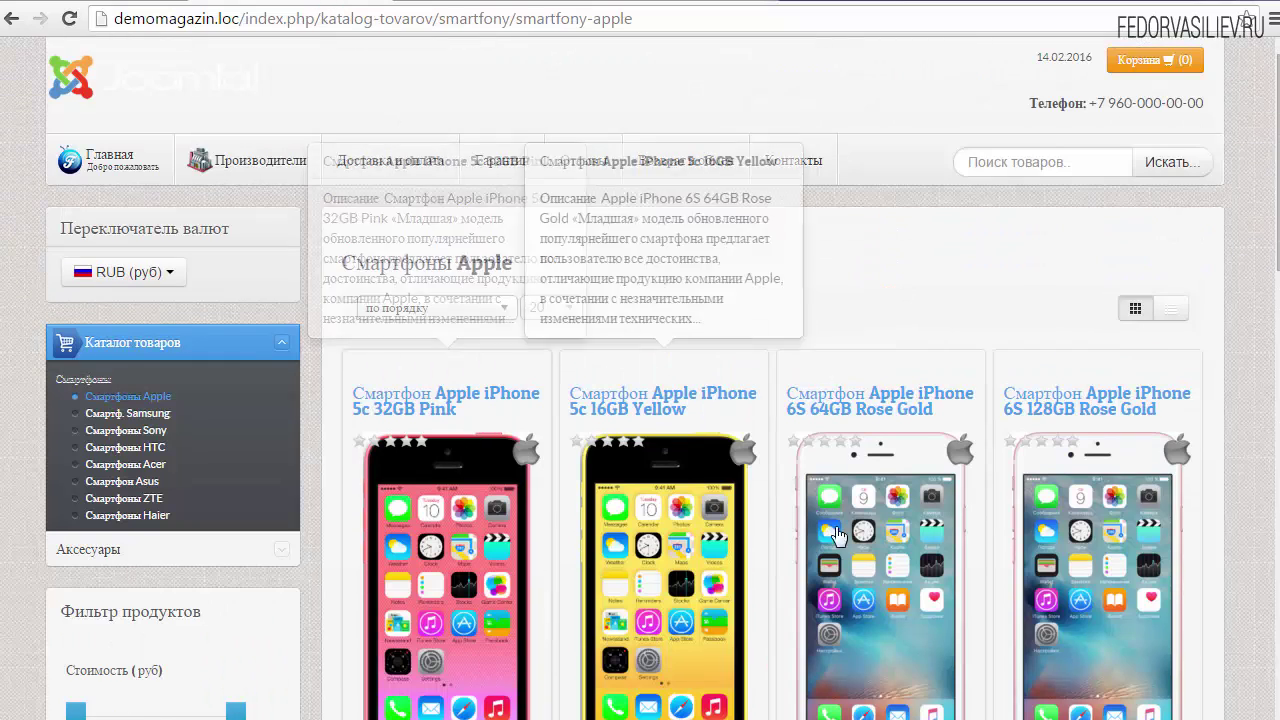
pyautogui.click(634, 4)
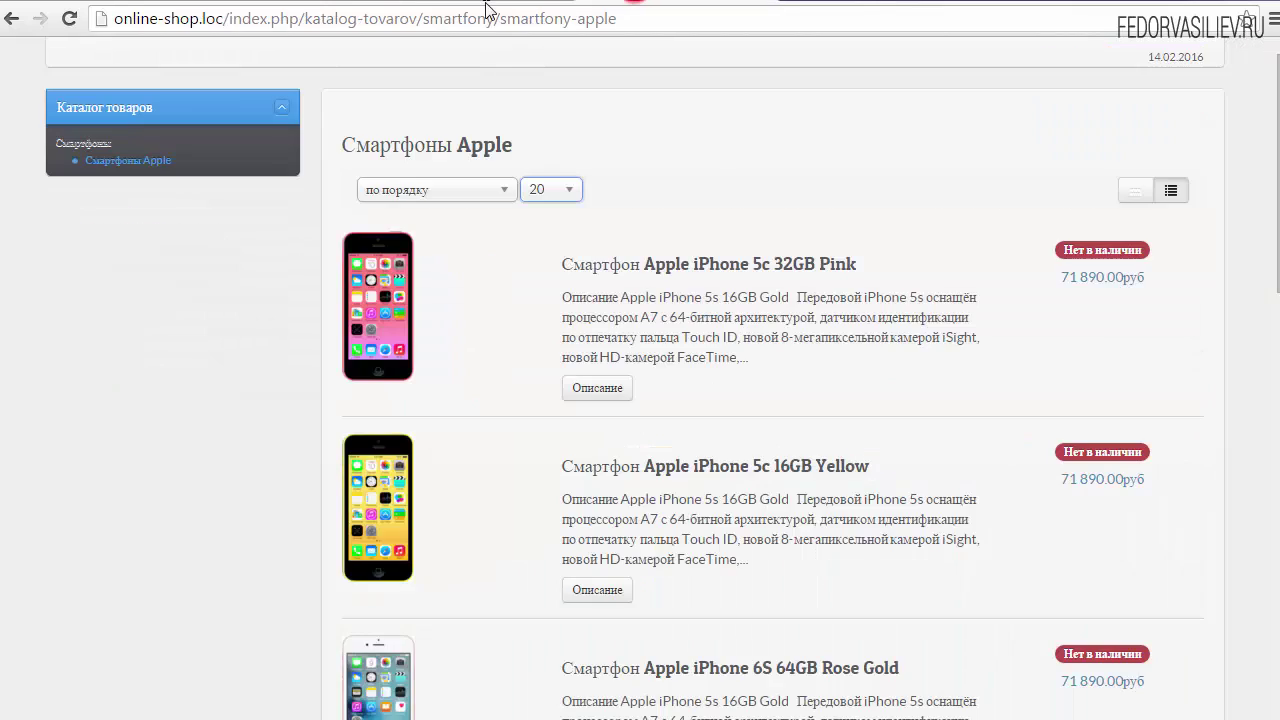
# Step: Examine the "Фильтр и навигация" settings for product order, sort direction, product filter and quantity list in the JOOMLAKASSA category configuration
pyautogui.click(490, 4)
pyautogui.moveTo(1275, 250); pyautogui.dragTo(1275, 75)
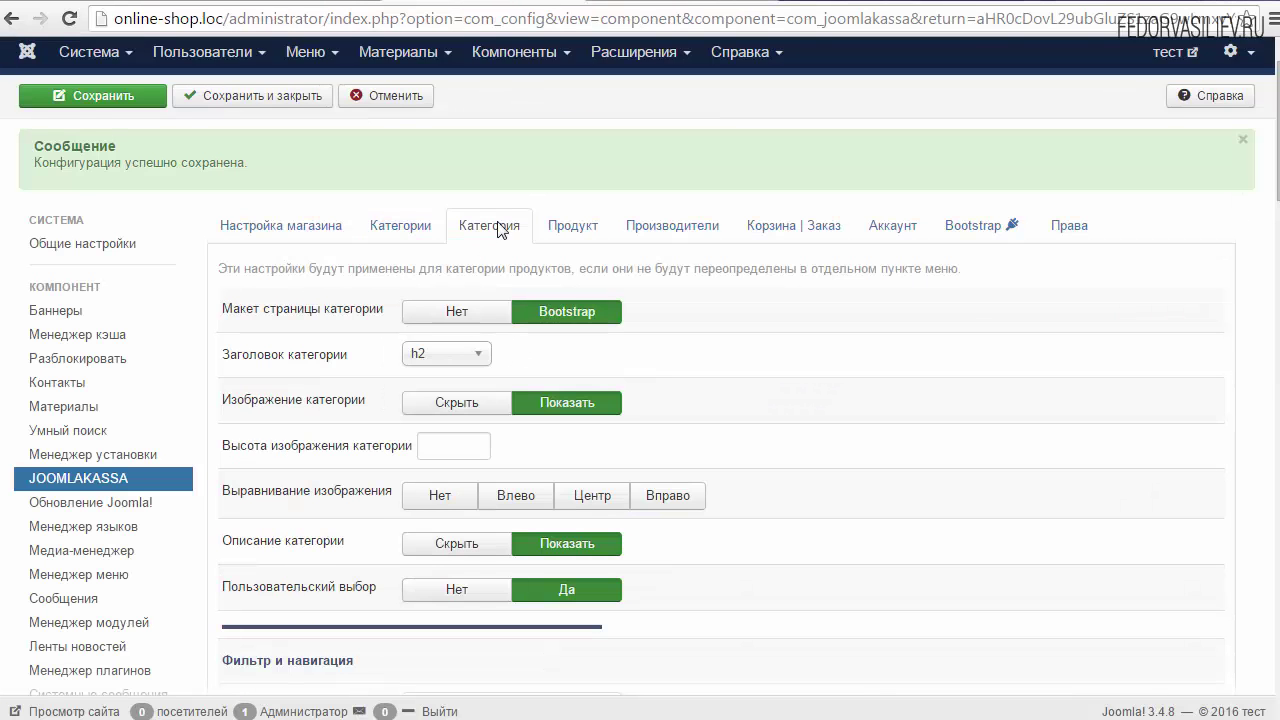
pyautogui.scroll(-2, 1270, 175)
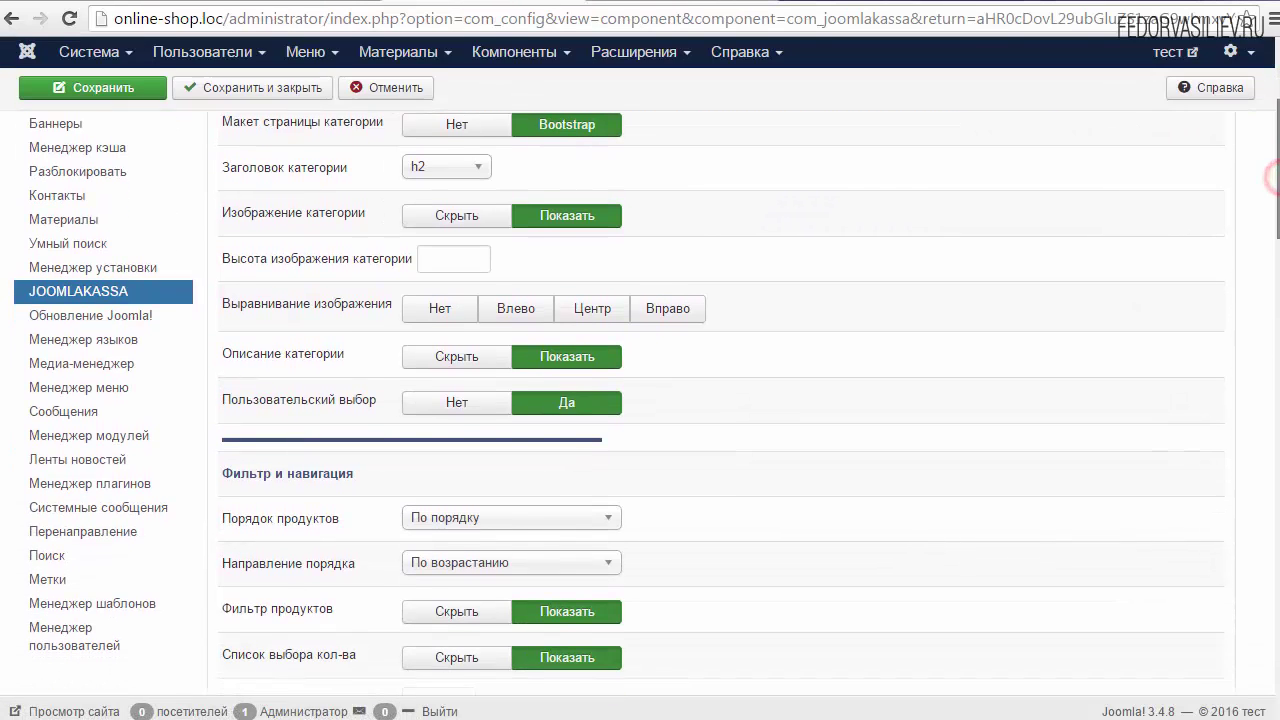
pyautogui.scroll(-3, 1270, 175)
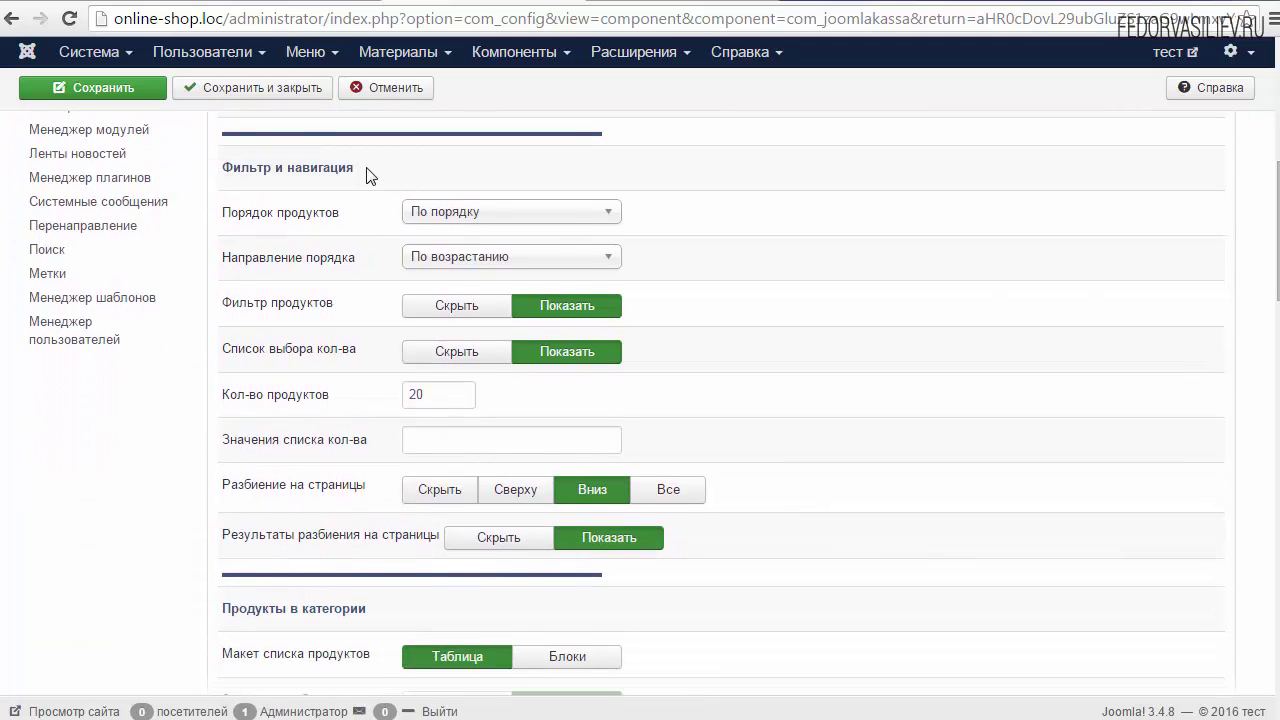
pyautogui.moveTo(372, 163); pyautogui.dragTo(210, 180)
pyautogui.click(391, 162)
pyautogui.click(430, 213)
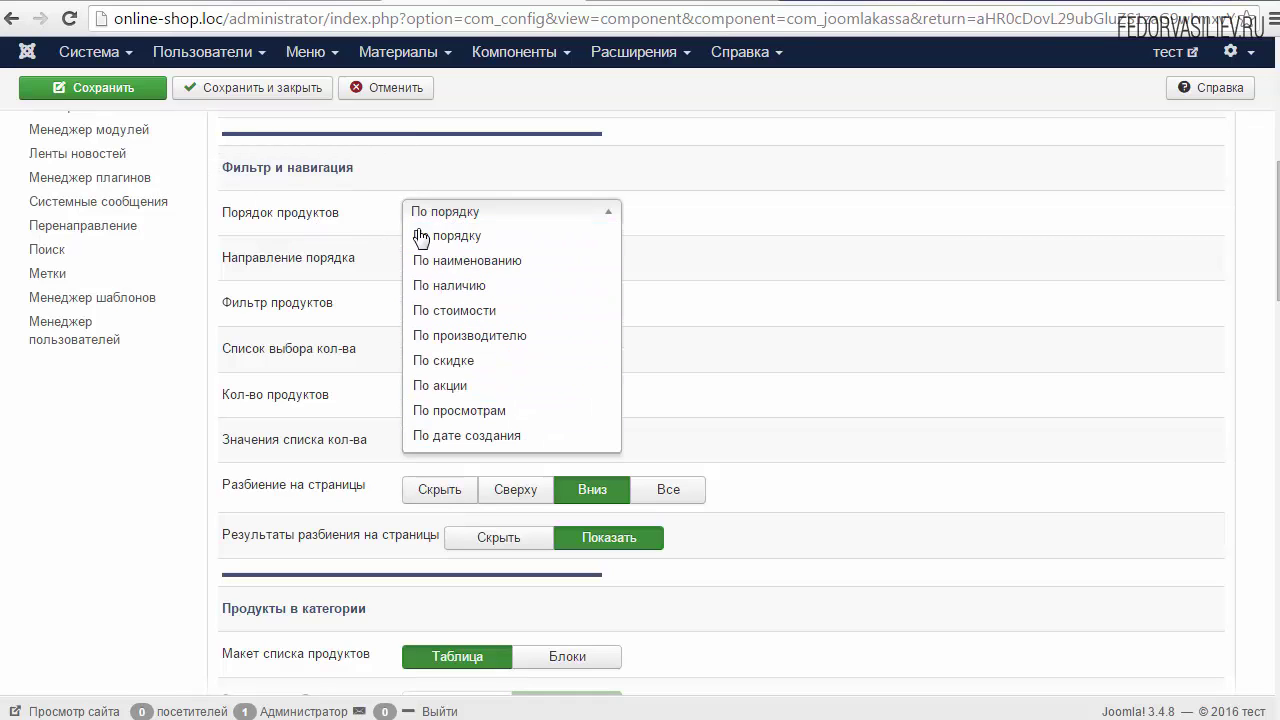
pyautogui.click(461, 167)
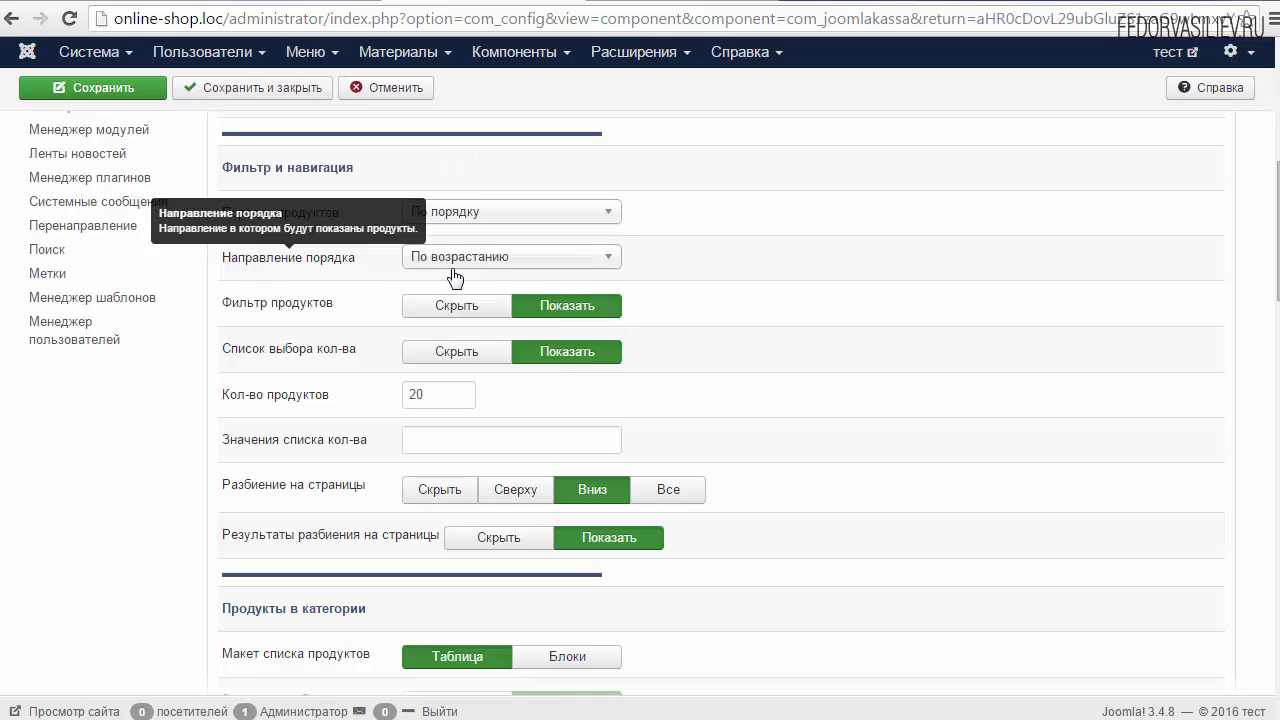
pyautogui.click(486, 257)
pyautogui.click(357, 230)
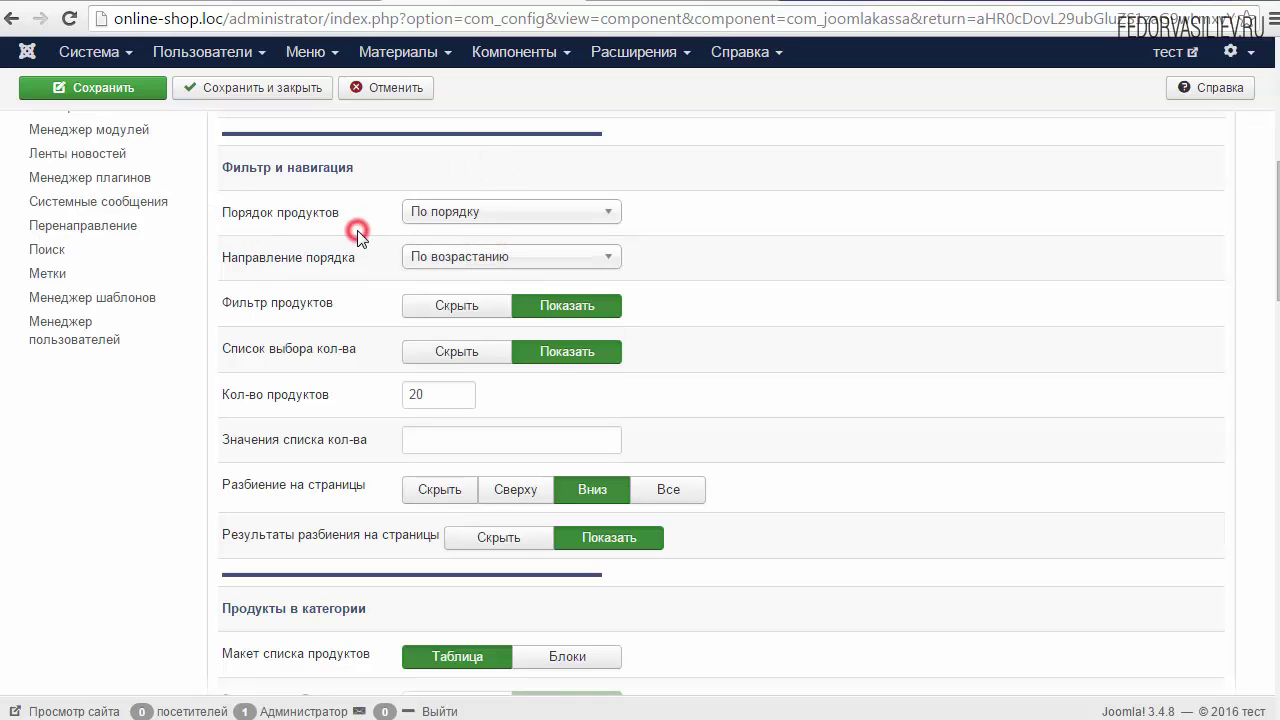
pyautogui.moveTo(343, 296); pyautogui.dragTo(247, 300)
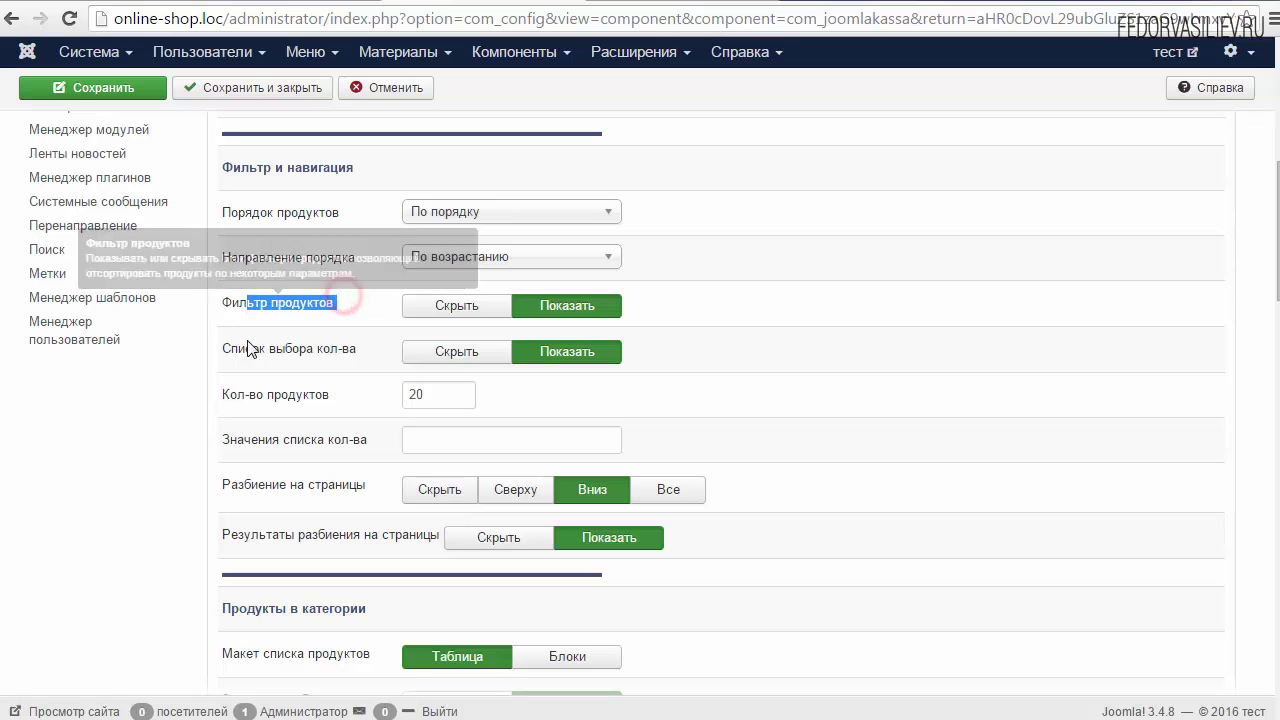
pyautogui.moveTo(363, 347); pyautogui.dragTo(288, 352)
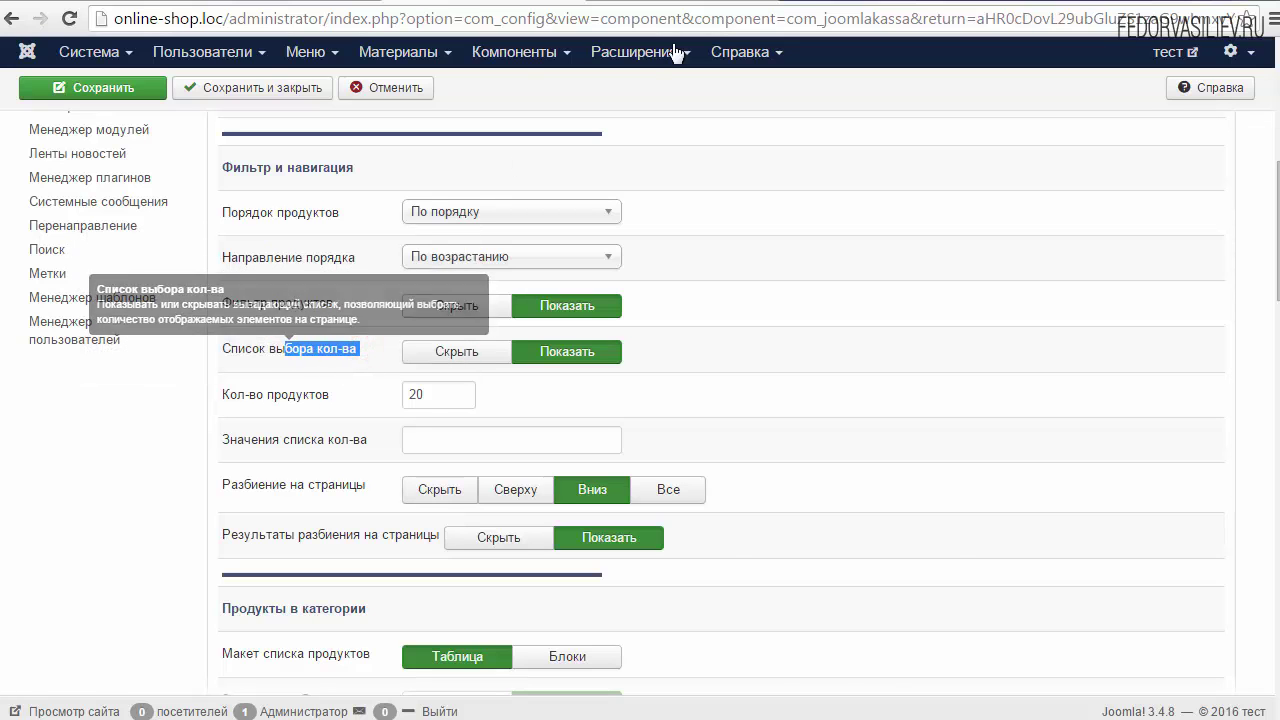
# Step: Check the sorting and products-per-page lists on the shop's Apple smartphones page and return to the configuration
pyautogui.click(648, 2)
pyautogui.click(408, 189)
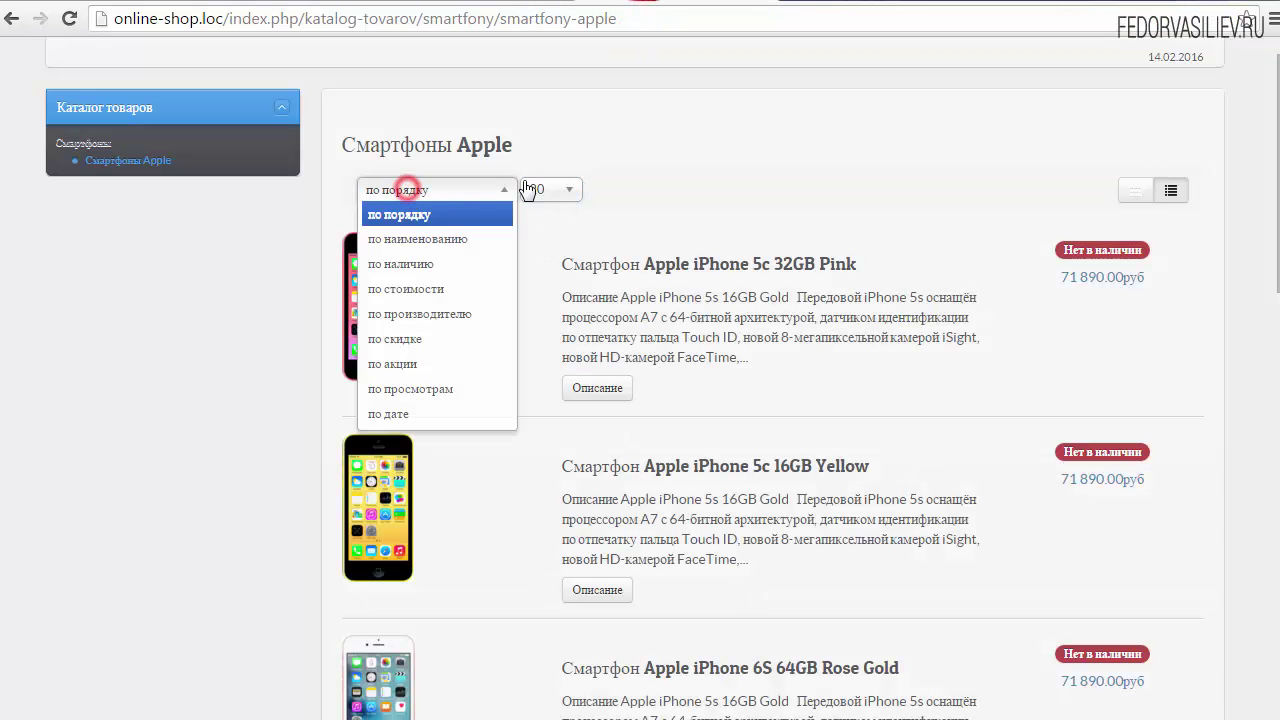
pyautogui.click(546, 186)
pyautogui.click(463, 189)
pyautogui.click(499, 3)
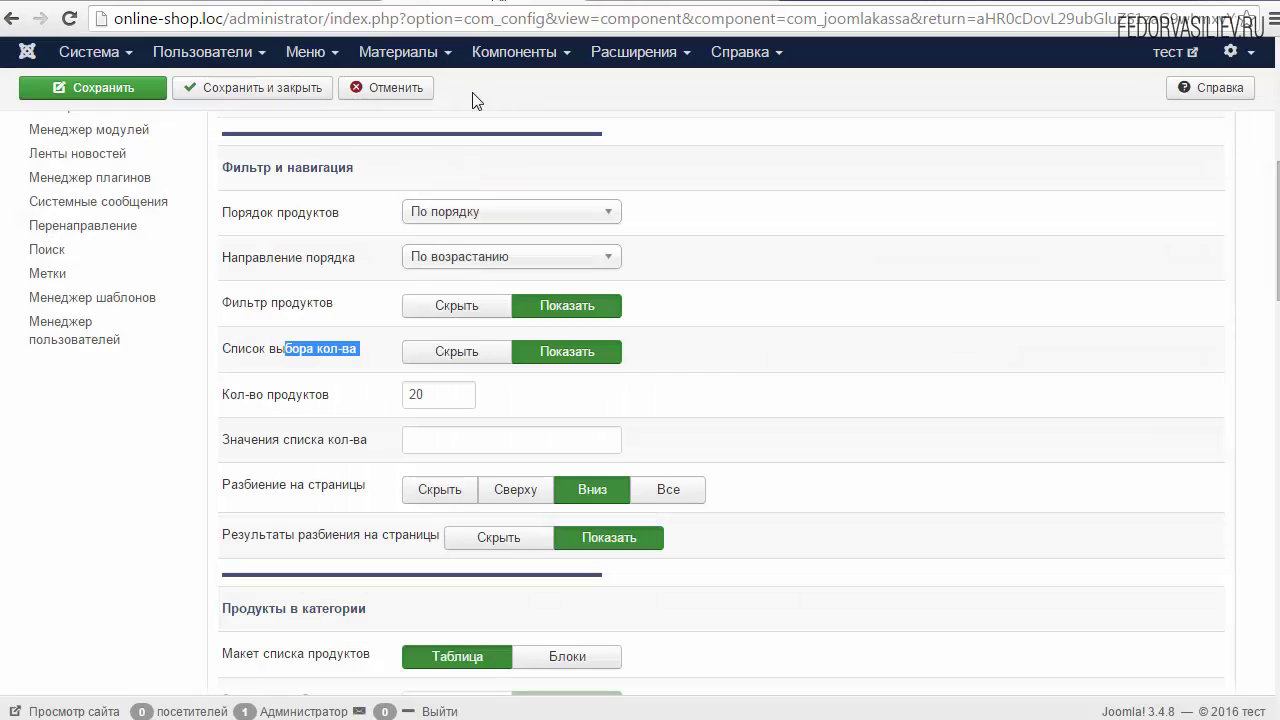
# Step: Read the descriptions of the product filter and quantity settings, and examine the "Кол-во продуктов" value
pyautogui.moveTo(311, 316)
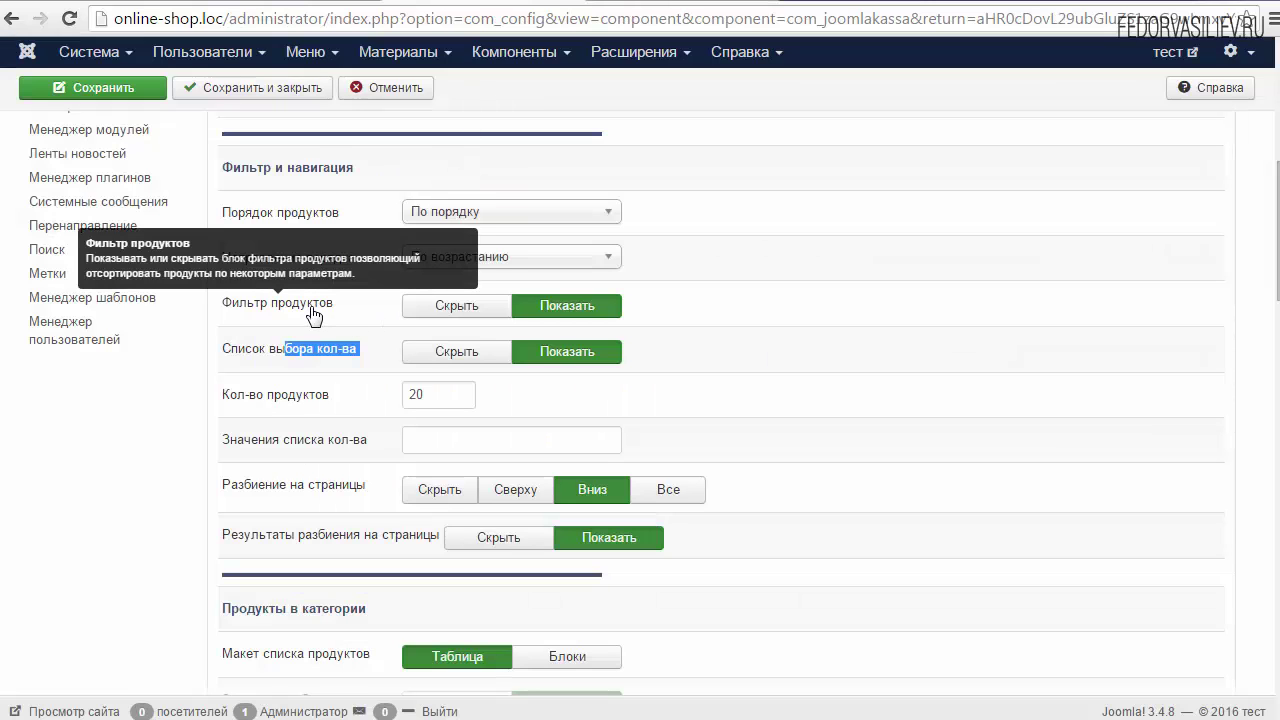
pyautogui.moveTo(262, 358)
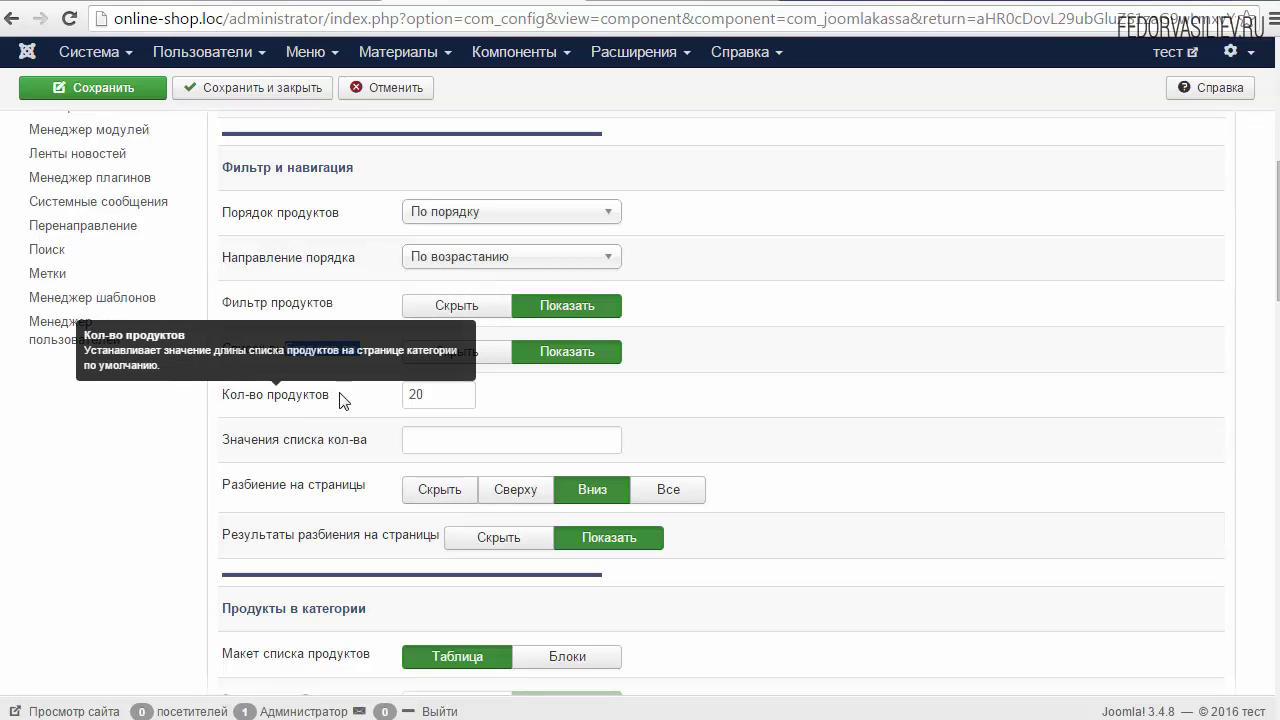
pyautogui.moveTo(346, 395)
pyautogui.mouseDown()
pyautogui.moveTo(246, 403)
pyautogui.moveTo(328, 405)
pyautogui.mouseUp()
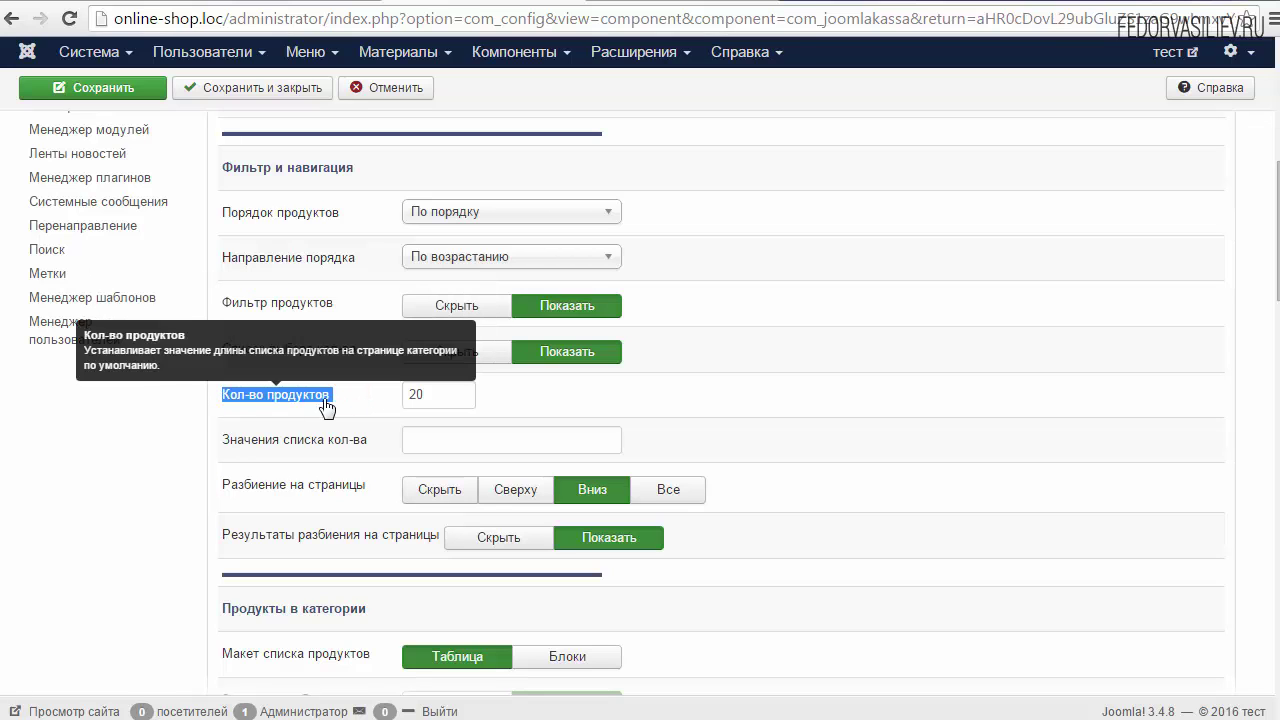
pyautogui.click(414, 394)
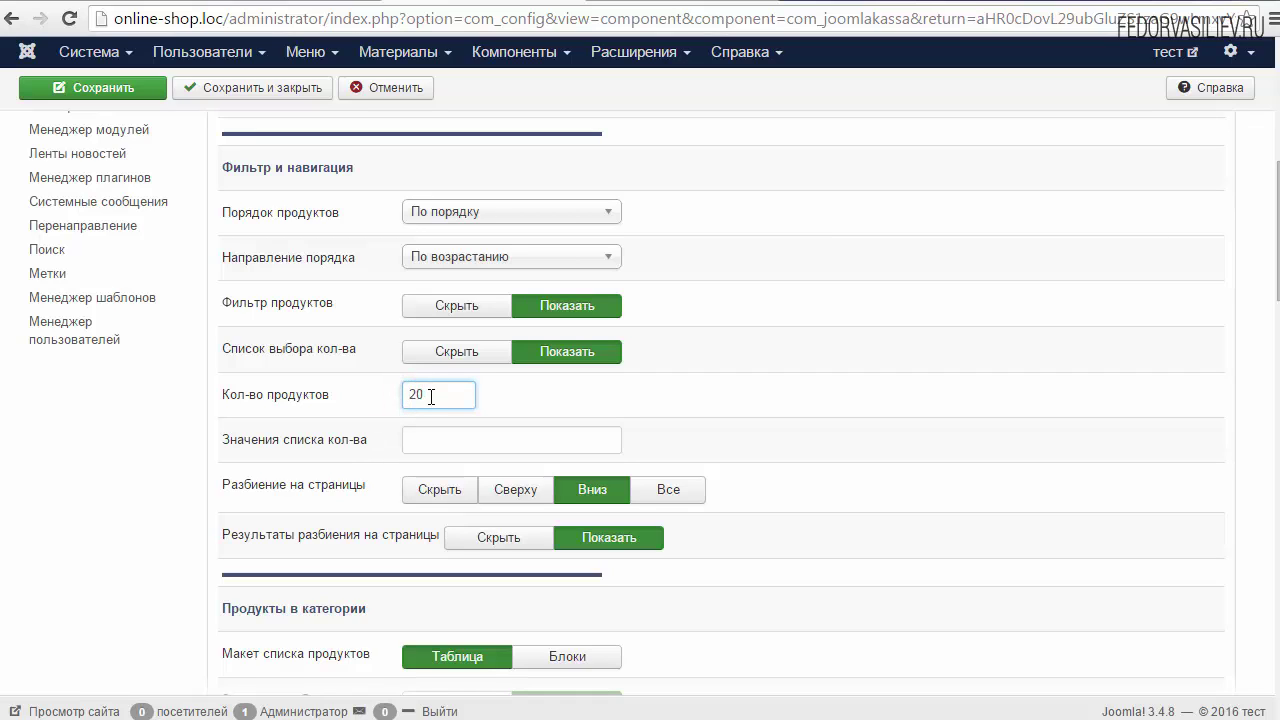
pyautogui.moveTo(440, 391); pyautogui.dragTo(392, 395)
pyautogui.click(412, 394)
pyautogui.click(430, 396)
pyautogui.click(510, 400)
pyautogui.scroll(-1, 493, 596)
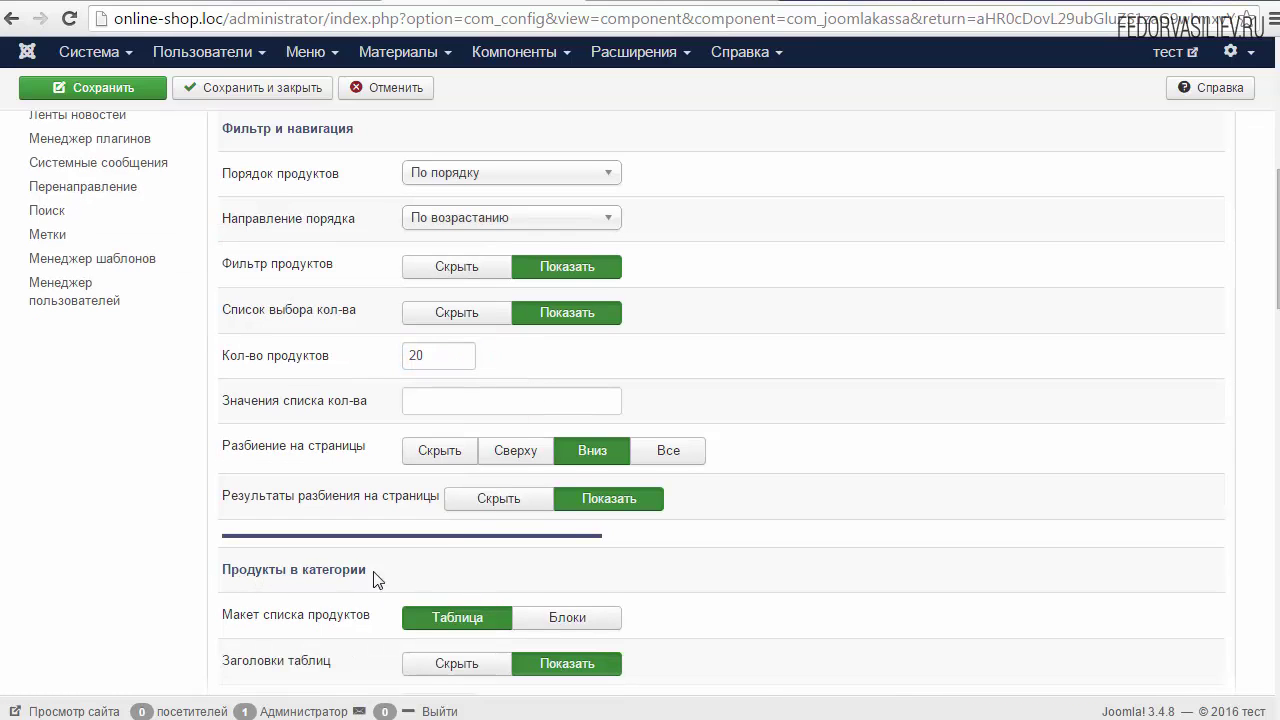
# Step: Set "Макет списка продуктов" to "Блоки" for products in a category and save the configuration
pyautogui.moveTo(394, 568); pyautogui.dragTo(275, 569)
pyautogui.scroll(-4, 300, 205)
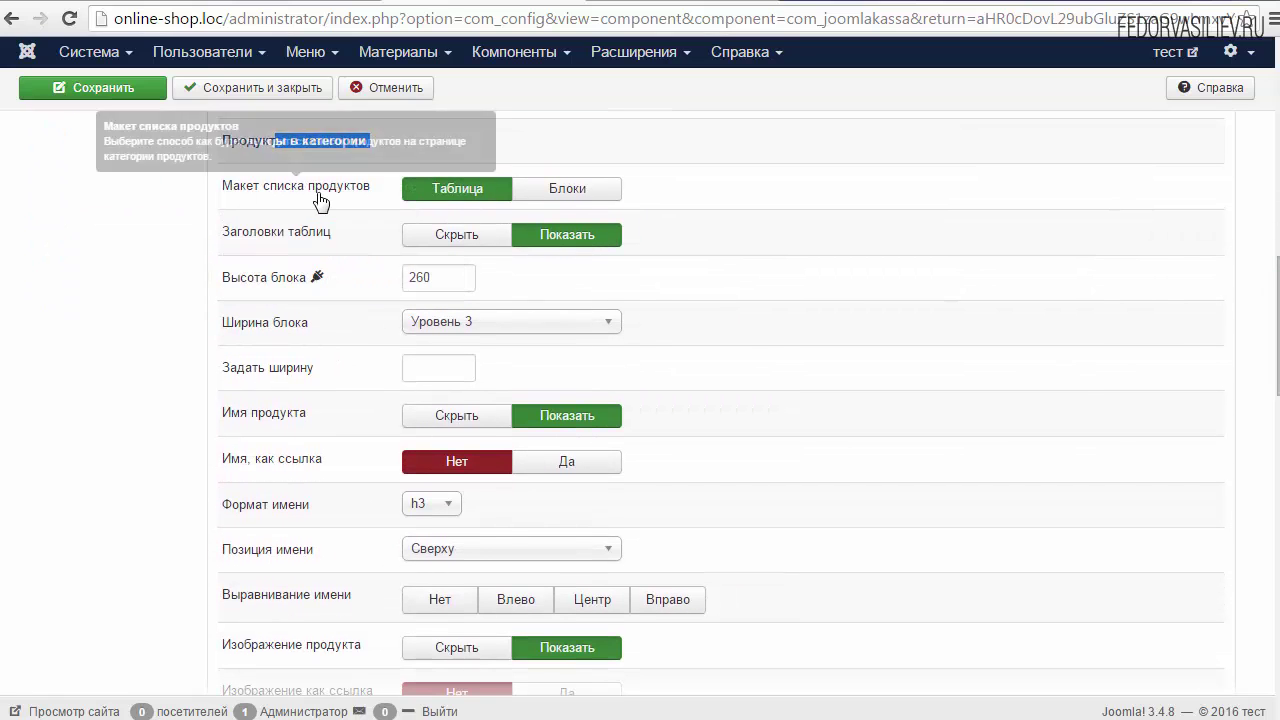
pyautogui.click(585, 194)
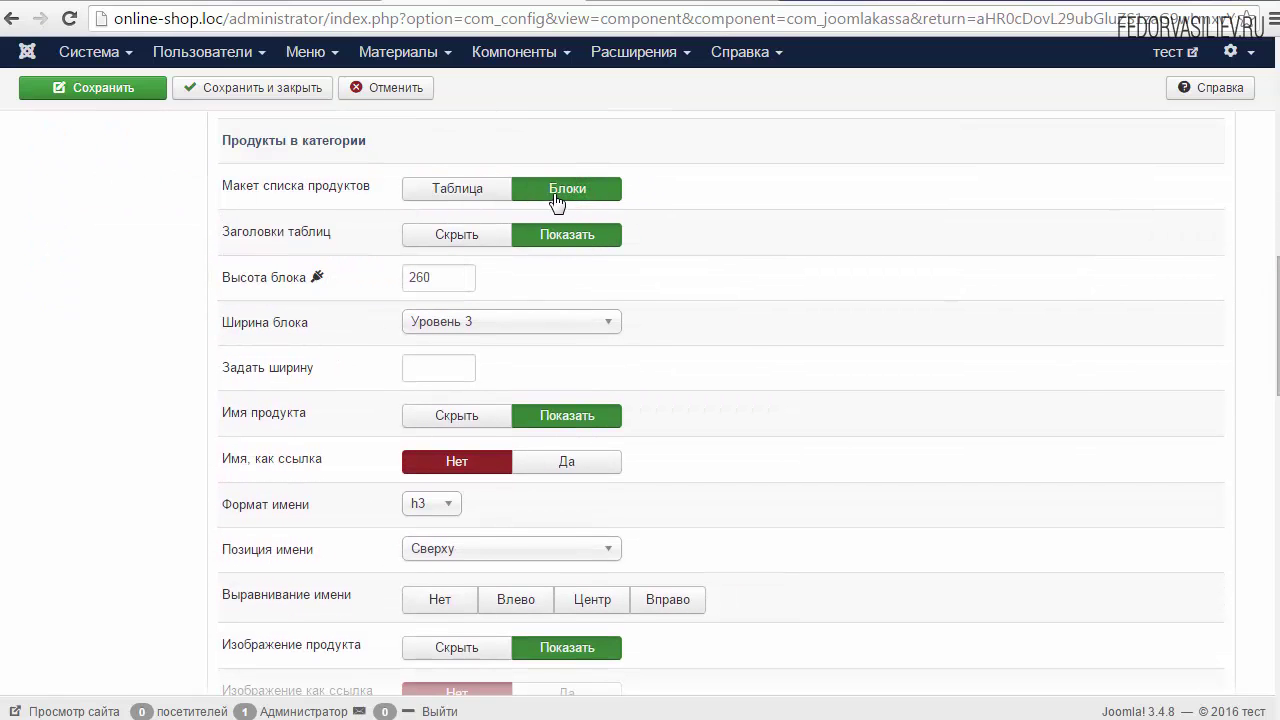
pyautogui.click(62, 94)
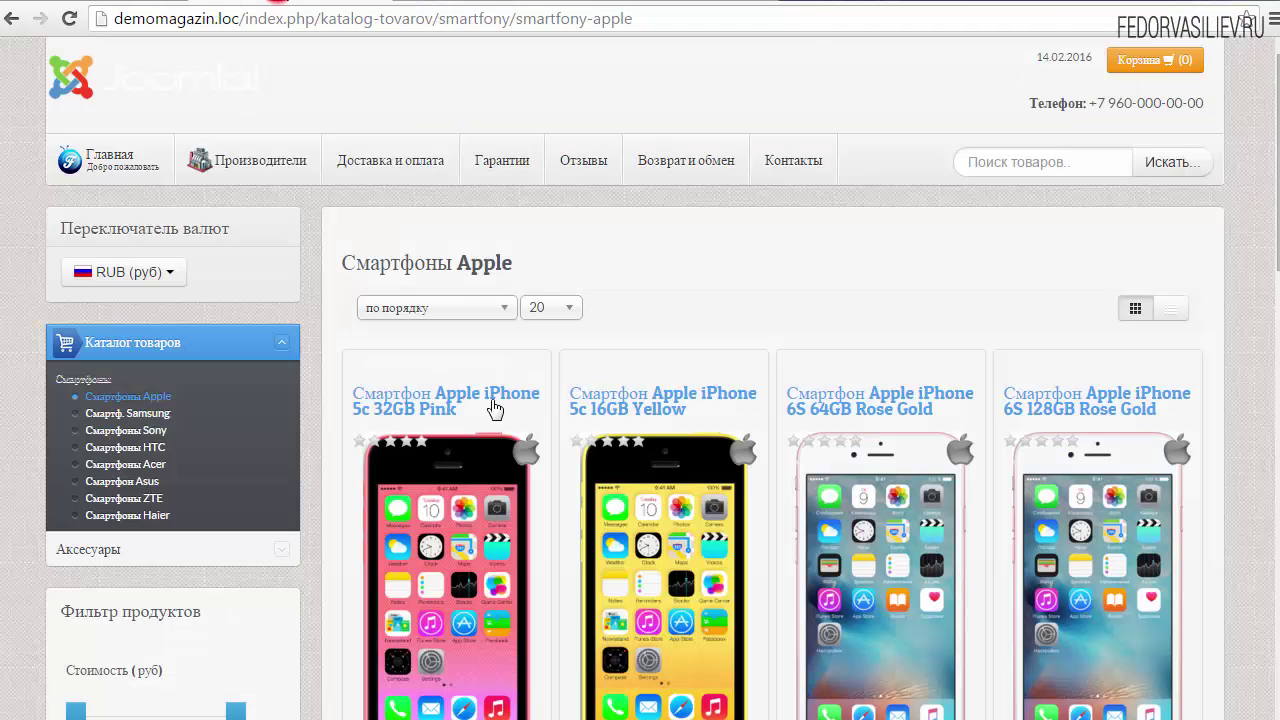
# Step: Compare the block and table views of the Apple smartphones list on the demomagazin.loc site
pyautogui.scroll(-3, 494, 409)
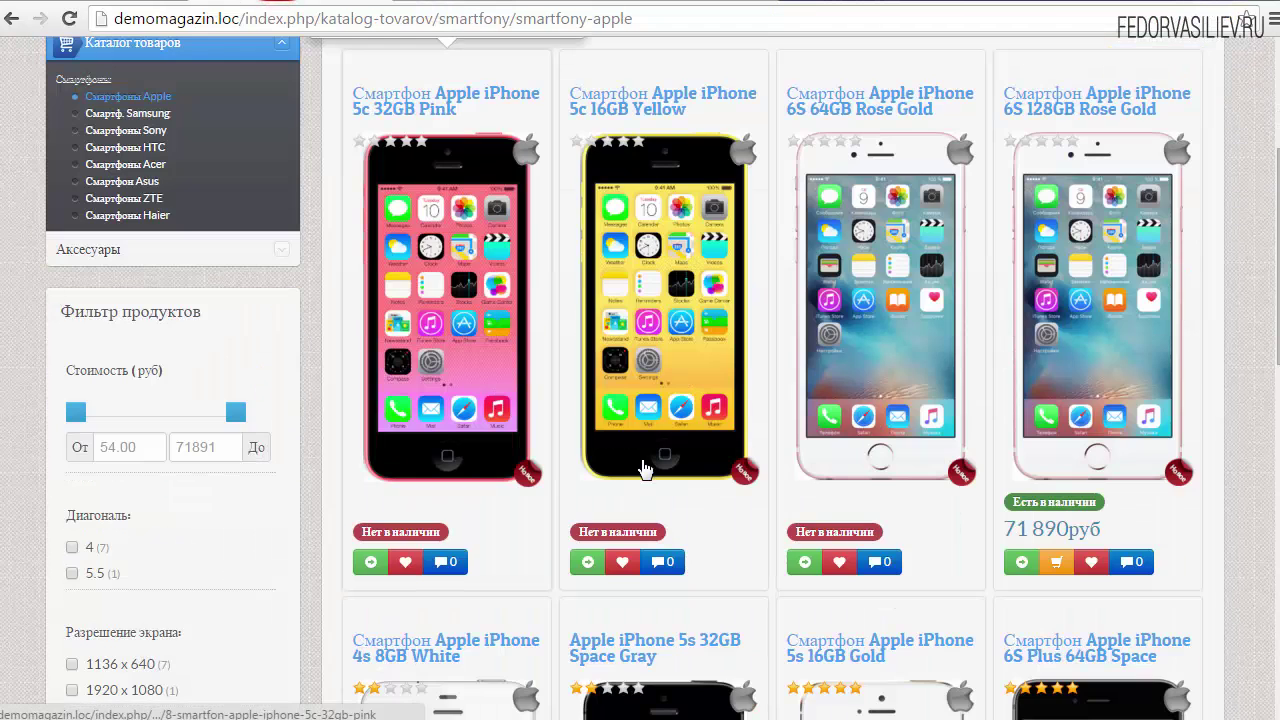
pyautogui.scroll(2, 723, 237)
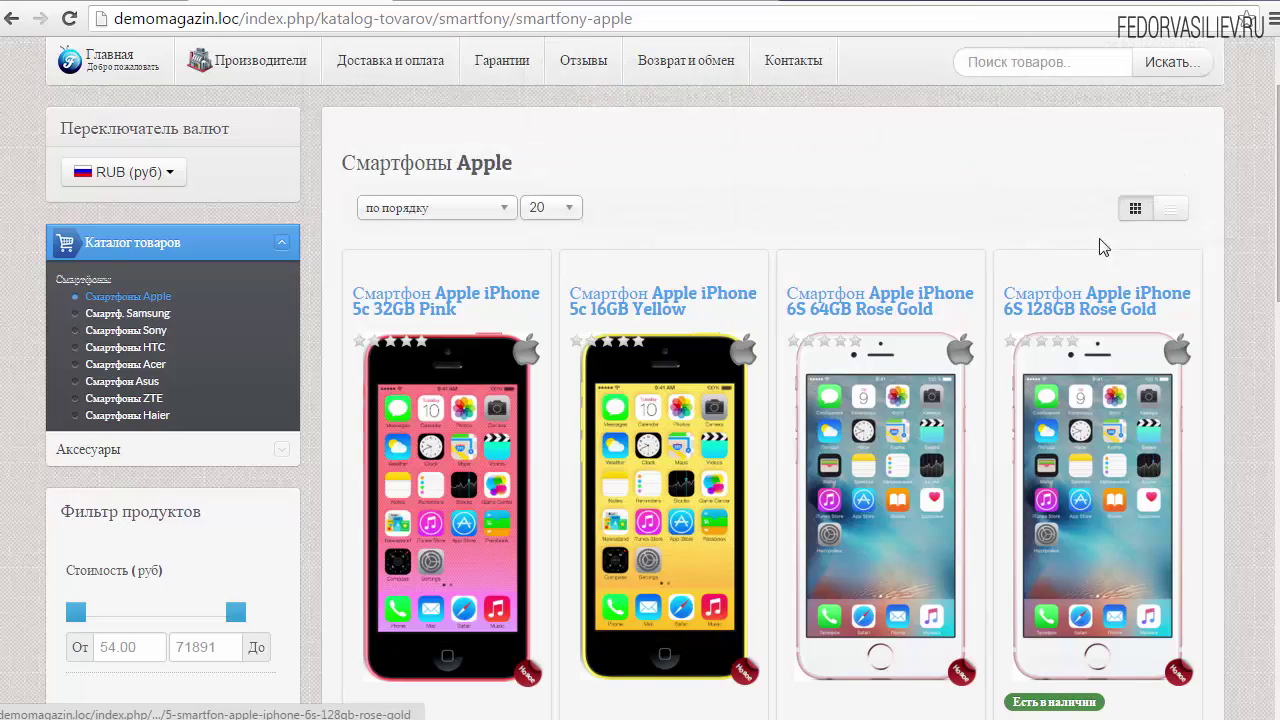
pyautogui.click(1170, 208)
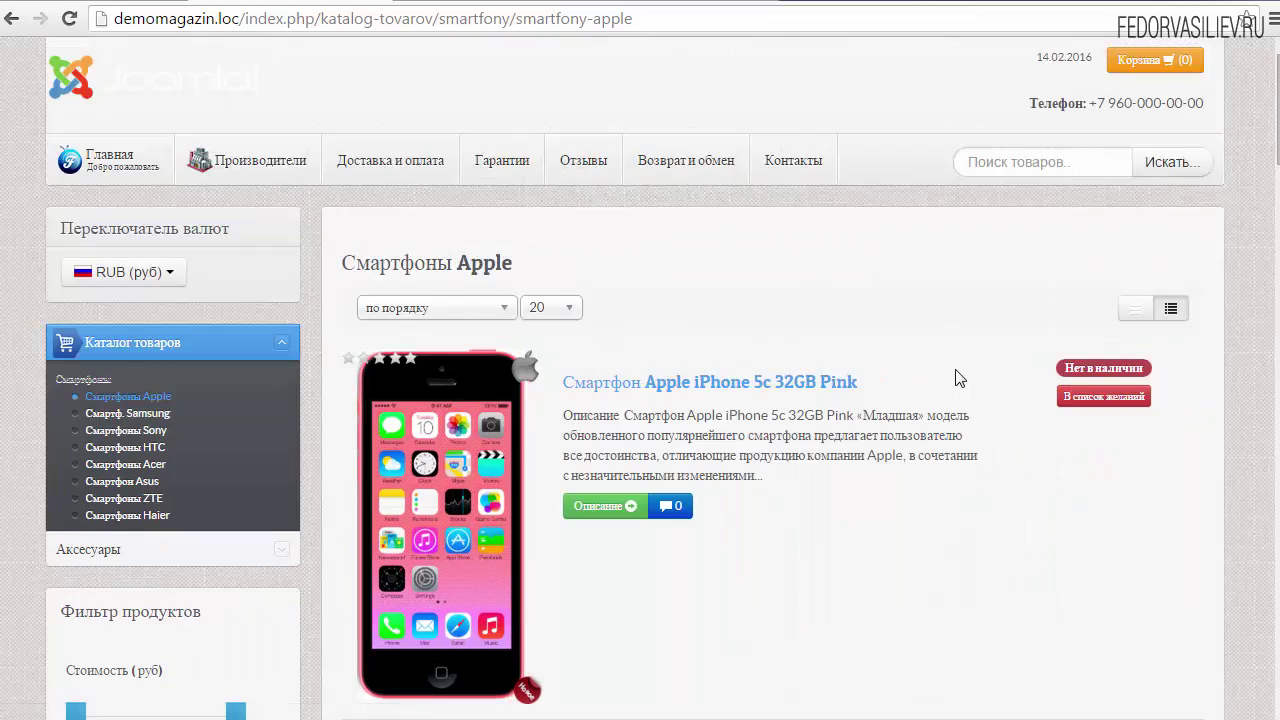
pyautogui.scroll(-12, 954, 371)
pyautogui.scroll(3, 955, 380)
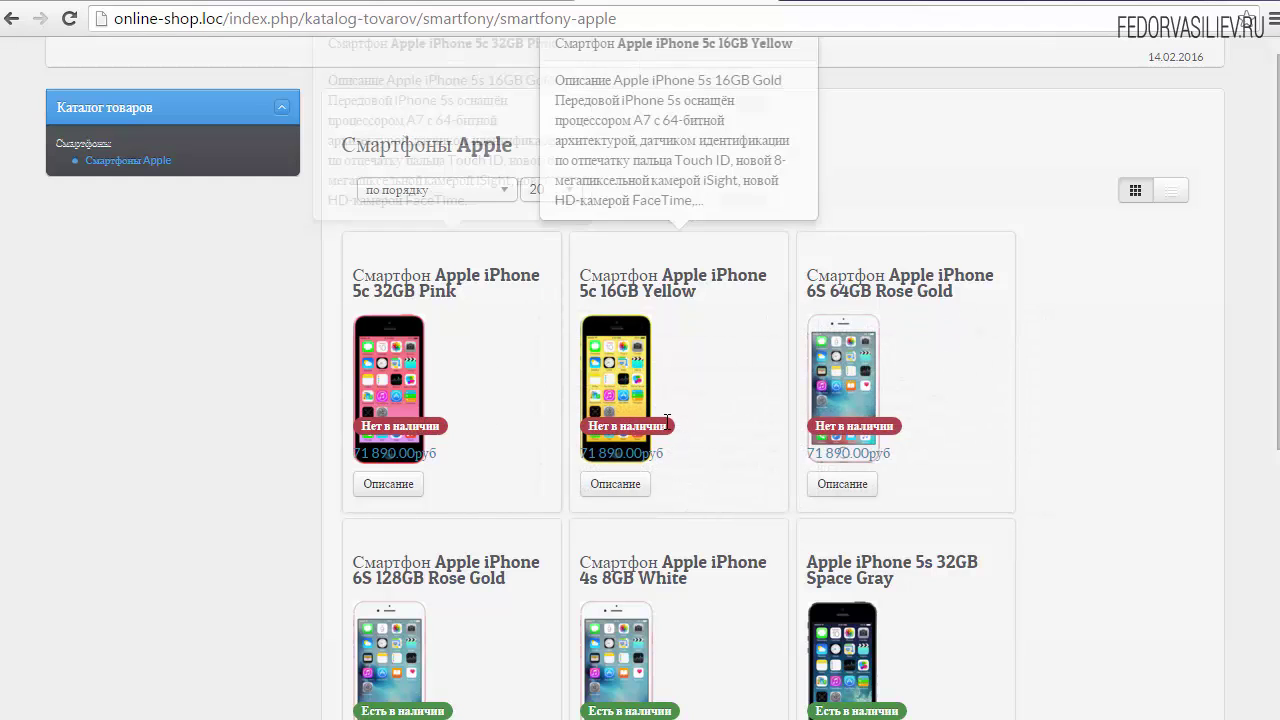
# Step: Compare the shop's own Apple smartphone blocks with those on demomagazin.loc and return to the JOOMLAKASSA configuration
pyautogui.moveTo(897, 432)
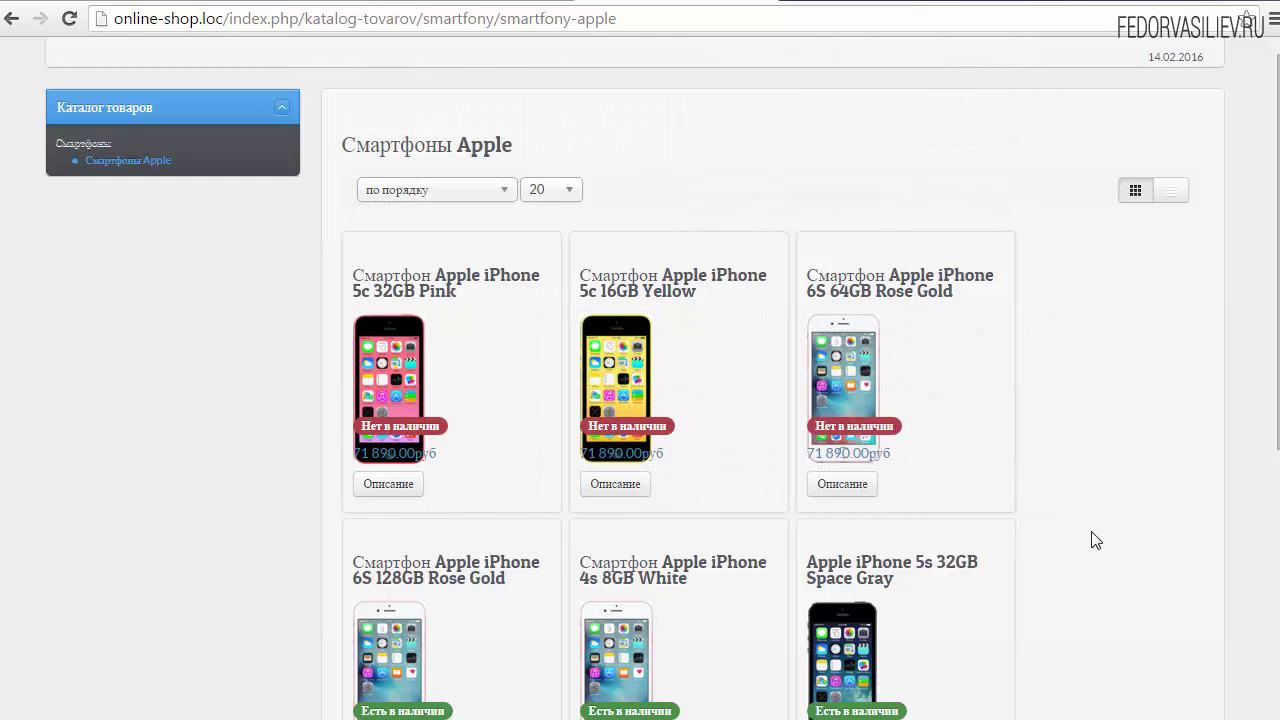
pyautogui.moveTo(415, 378)
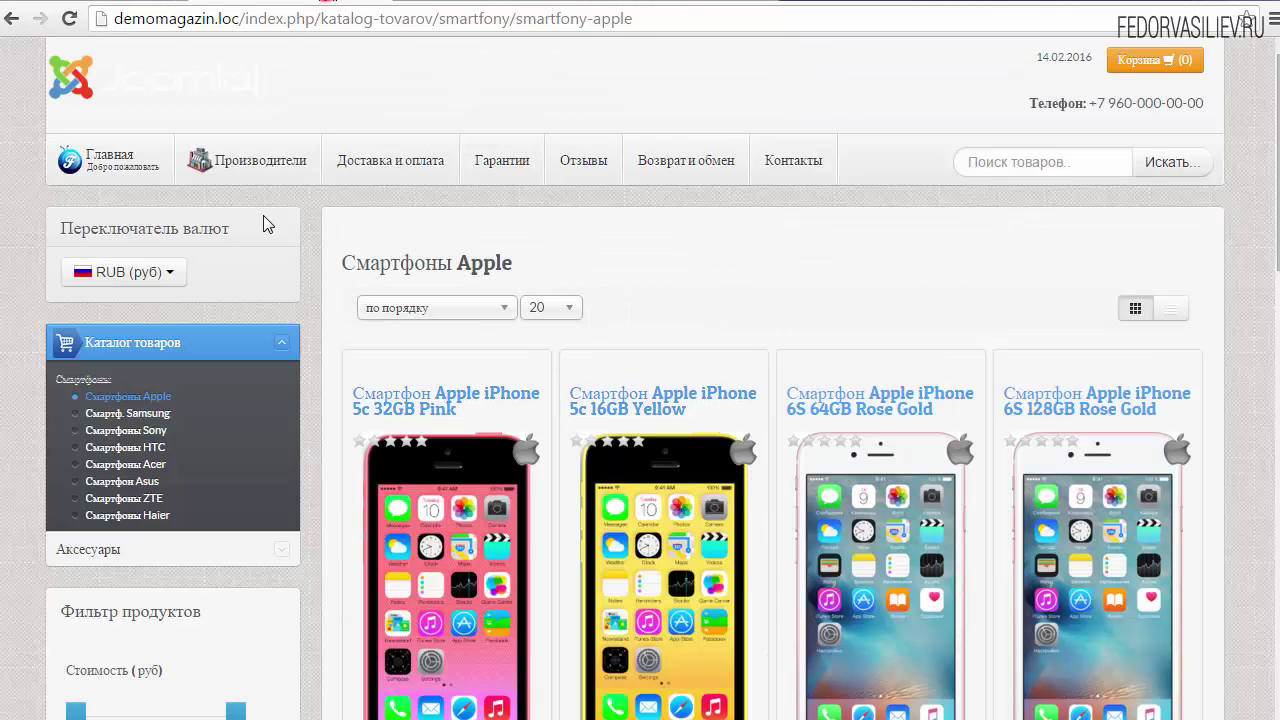
pyautogui.scroll(-1, 542, 342)
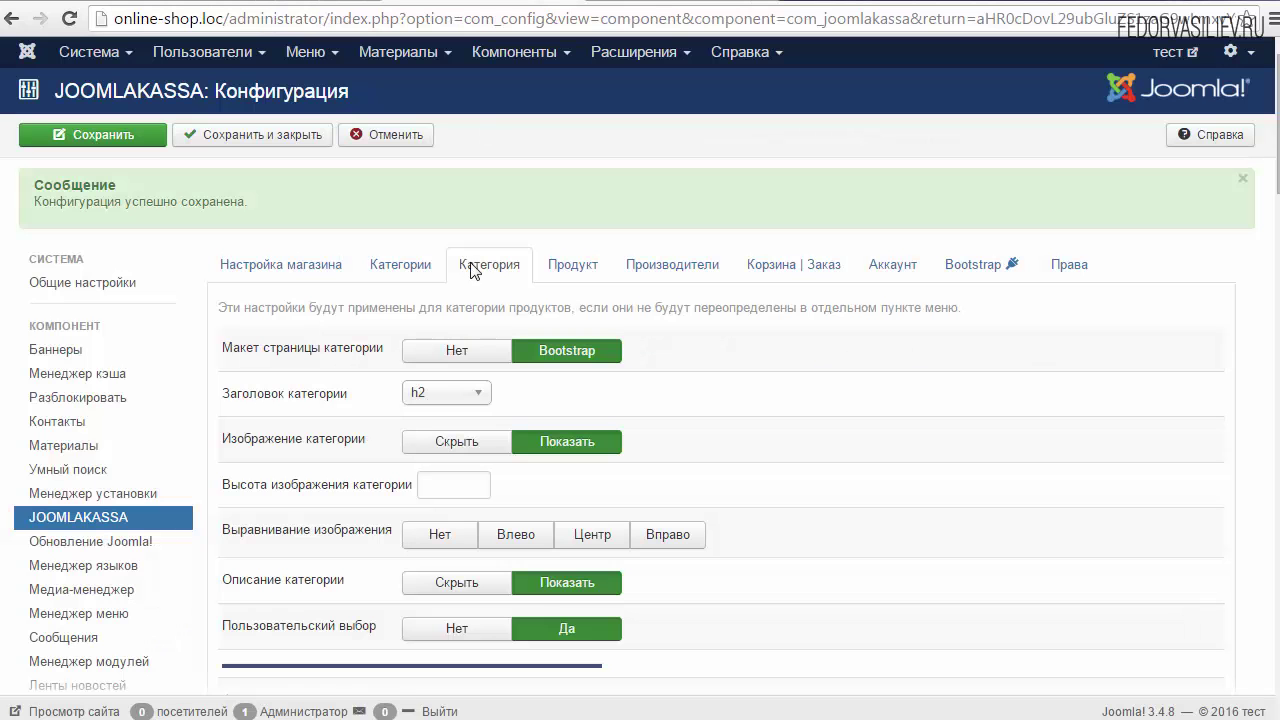
# Step: Set "Высота блока" to 520 in the "Продукты в категории" section of the category settings
pyautogui.click(470, 264)
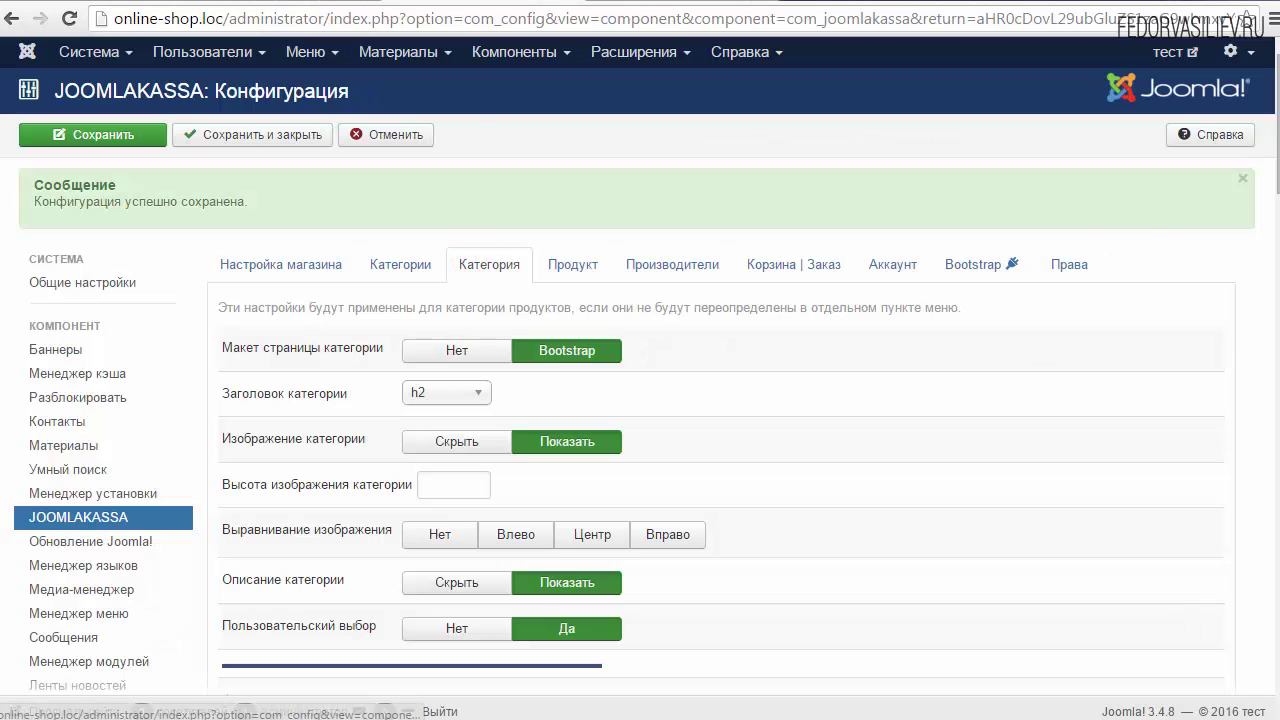
pyautogui.moveTo(1276, 181); pyautogui.dragTo(1275, 365)
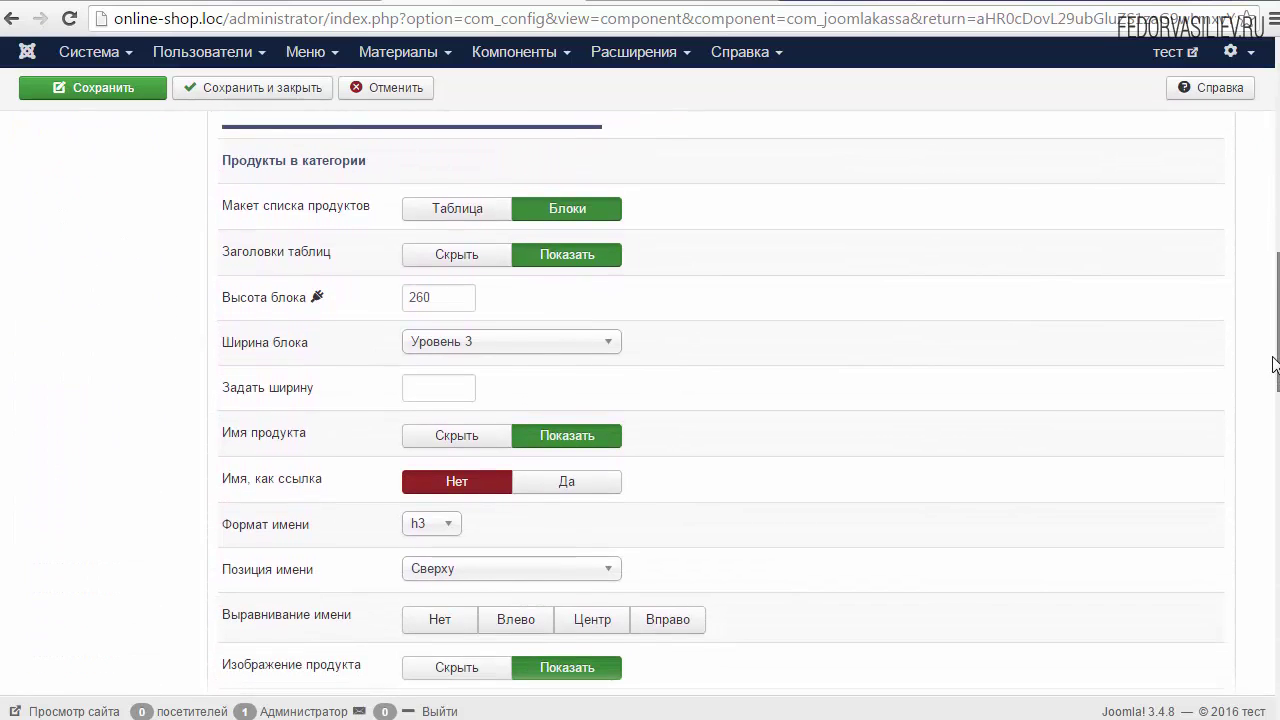
pyautogui.doubleClick(370, 158)
pyautogui.click(893, 279)
pyautogui.moveTo(262, 300)
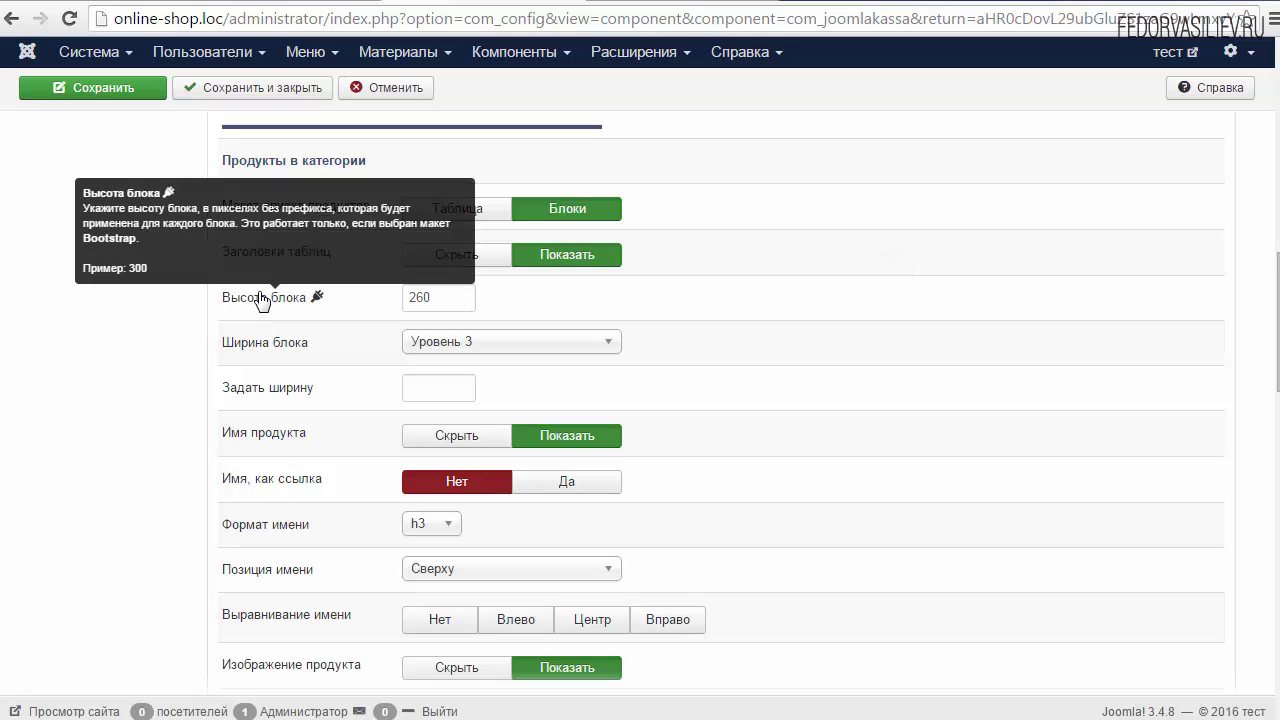
pyautogui.doubleClick(436, 296)
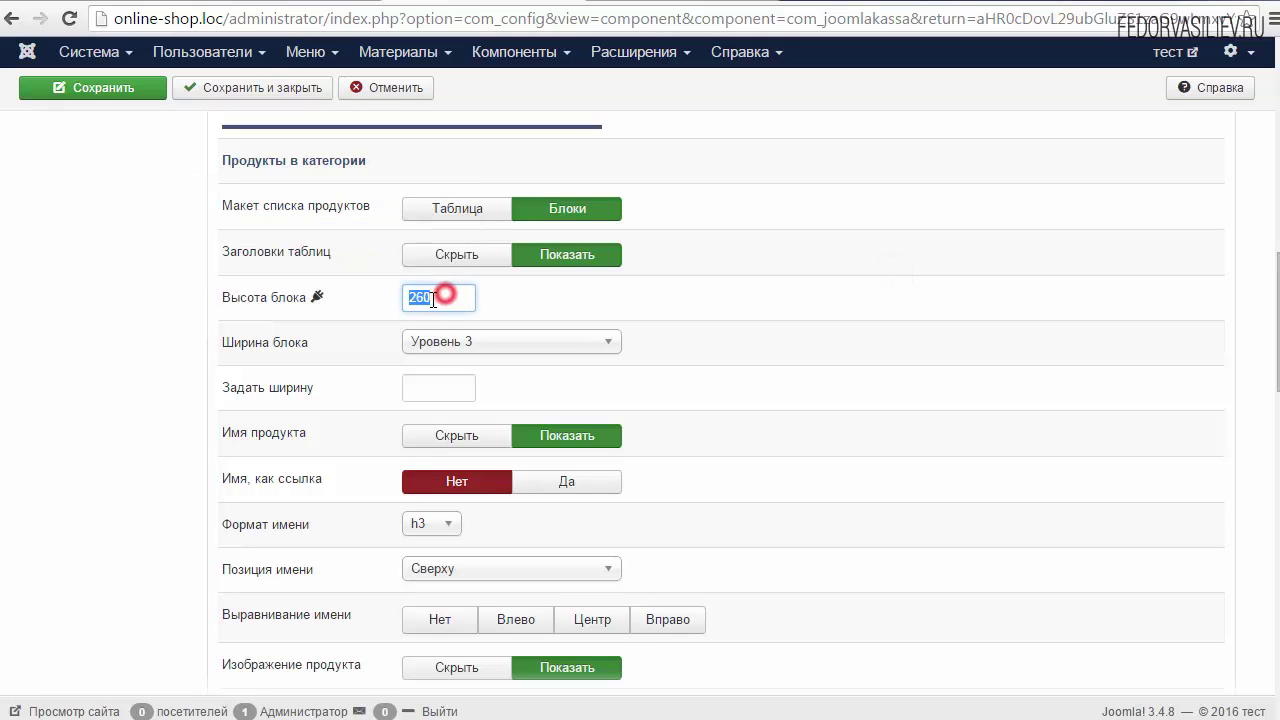
pyautogui.rightClick(420, 296)
pyautogui.click(466, 354)
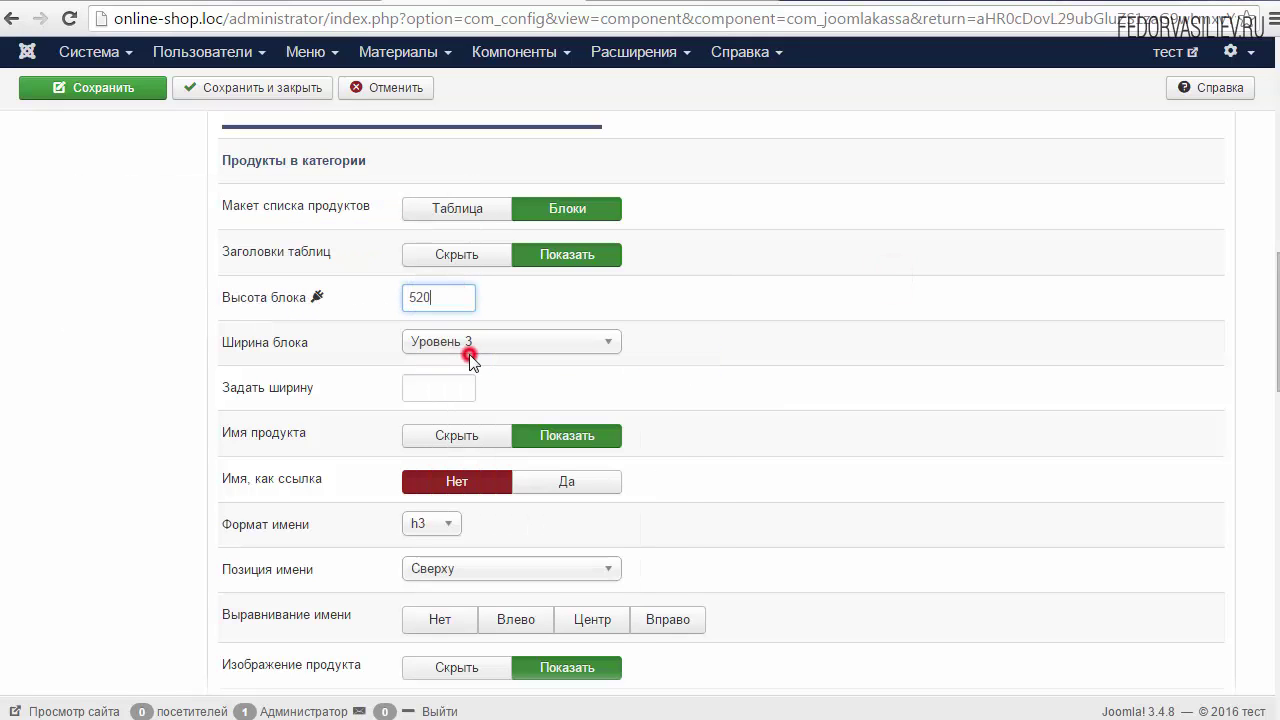
pyautogui.click(560, 302)
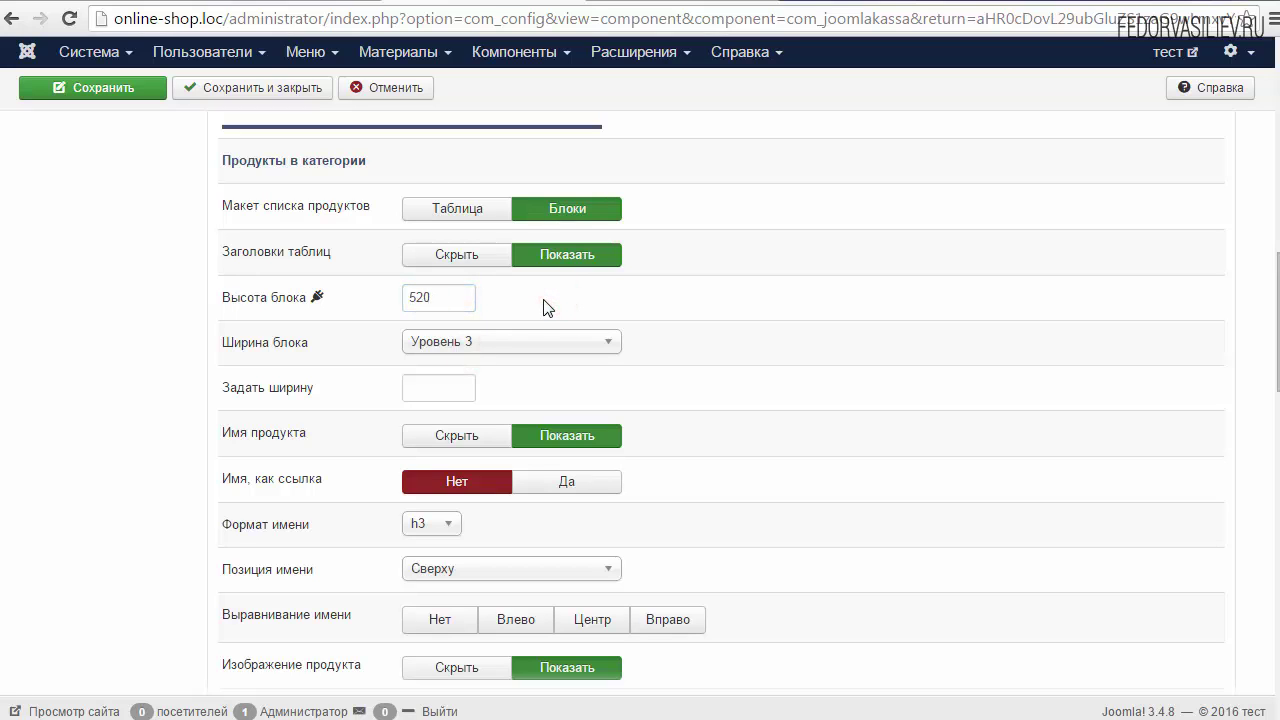
# Step: Set "Ширина блока" for products in a category to the custom option "Задать"
pyautogui.moveTo(244, 346)
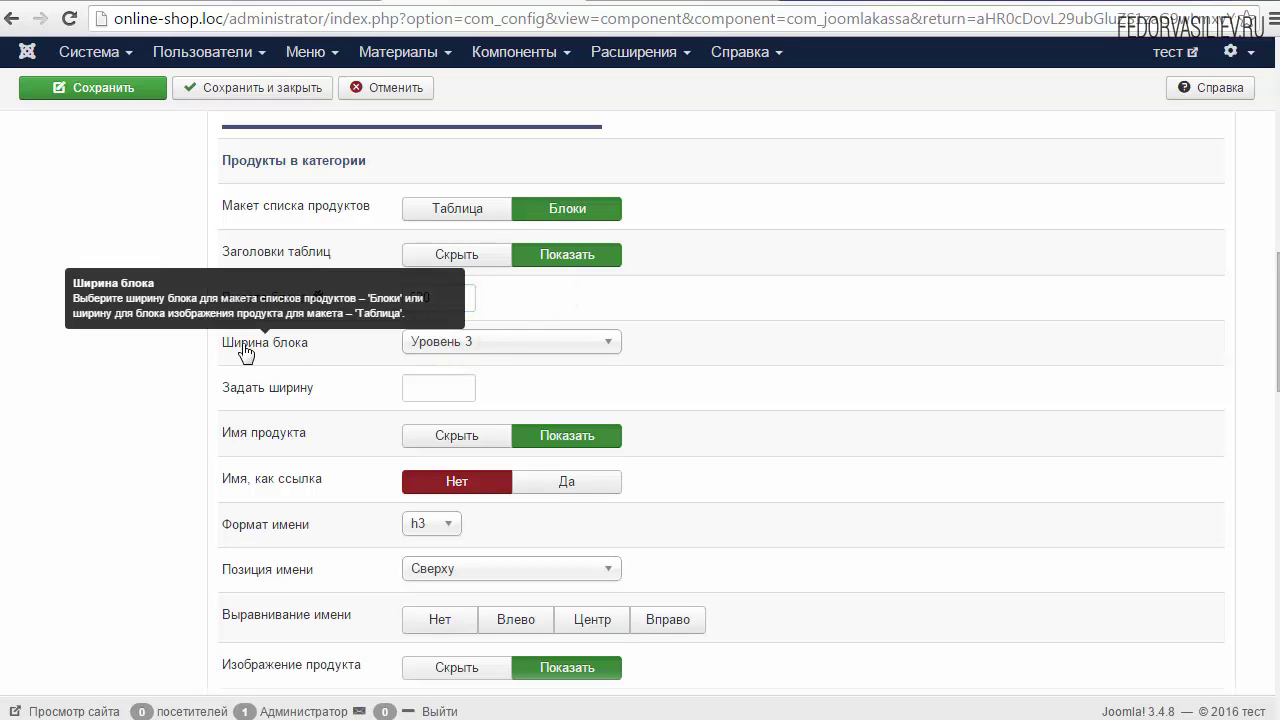
pyautogui.click(455, 346)
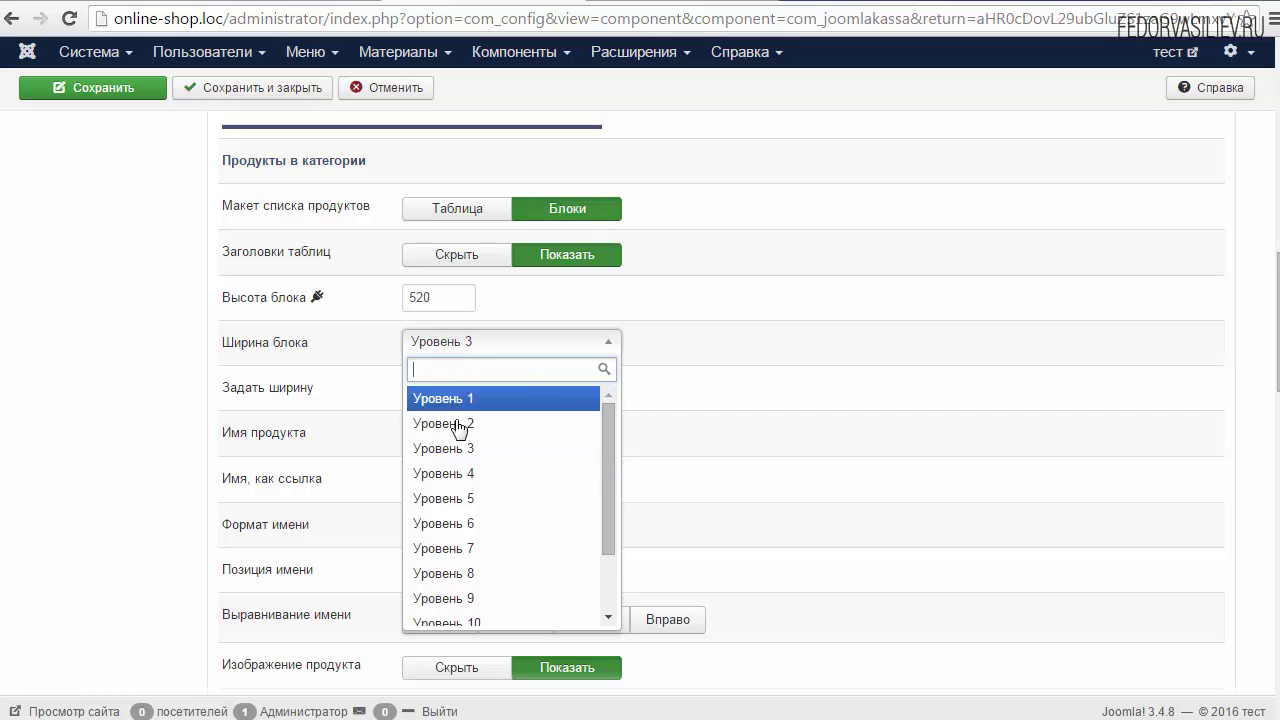
pyautogui.moveTo(608, 463); pyautogui.dragTo(613, 531)
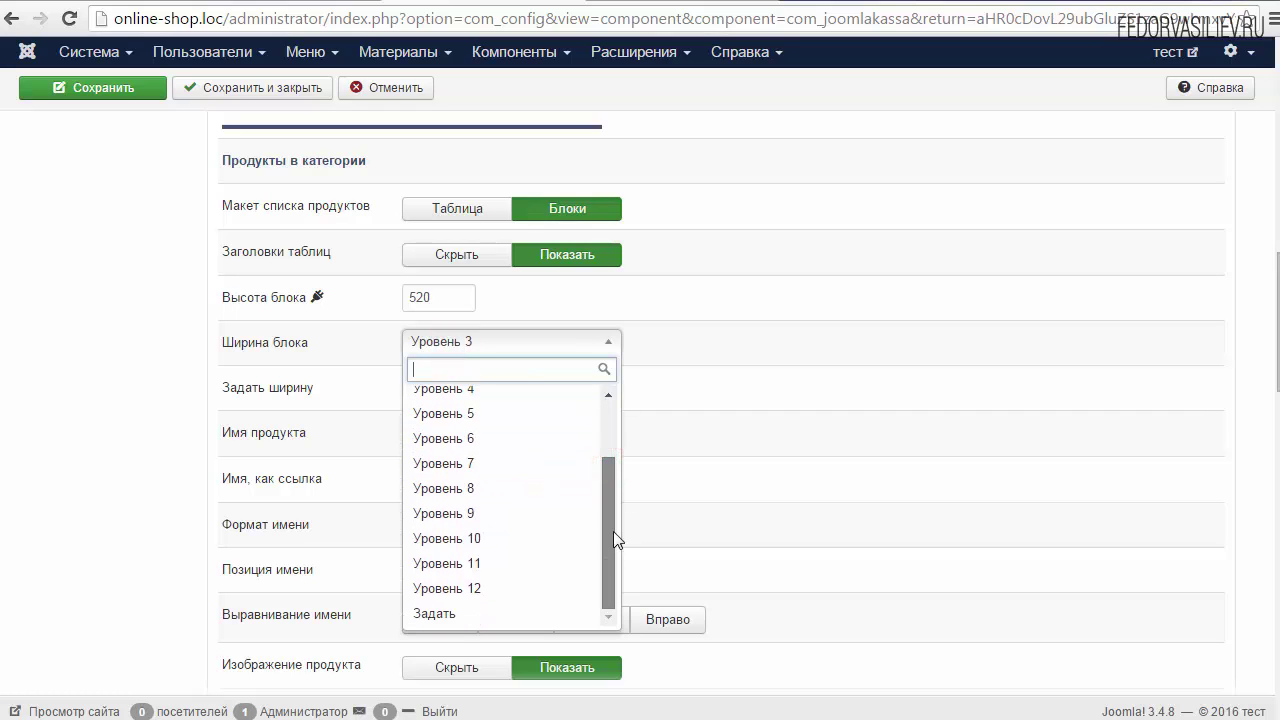
pyautogui.click(440, 613)
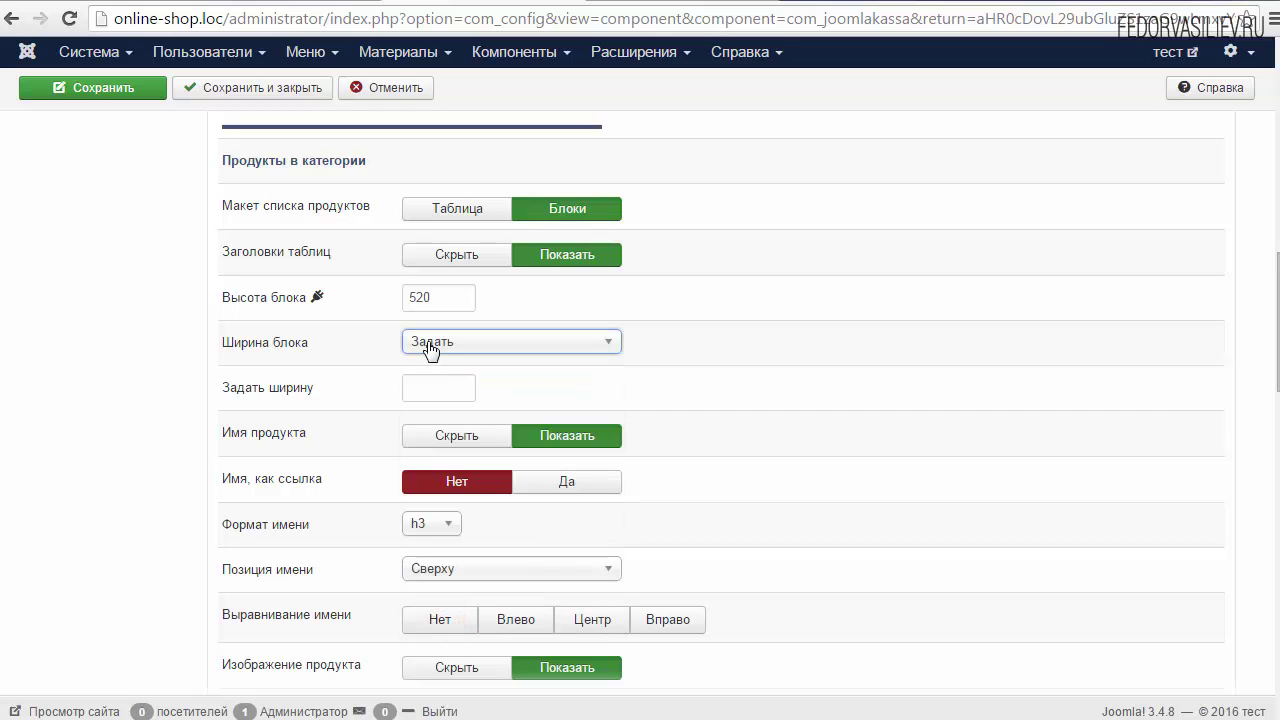
# Step: Set "Задать ширину" to 210 for the product blocks in a category and save the configuration
pyautogui.click(425, 388)
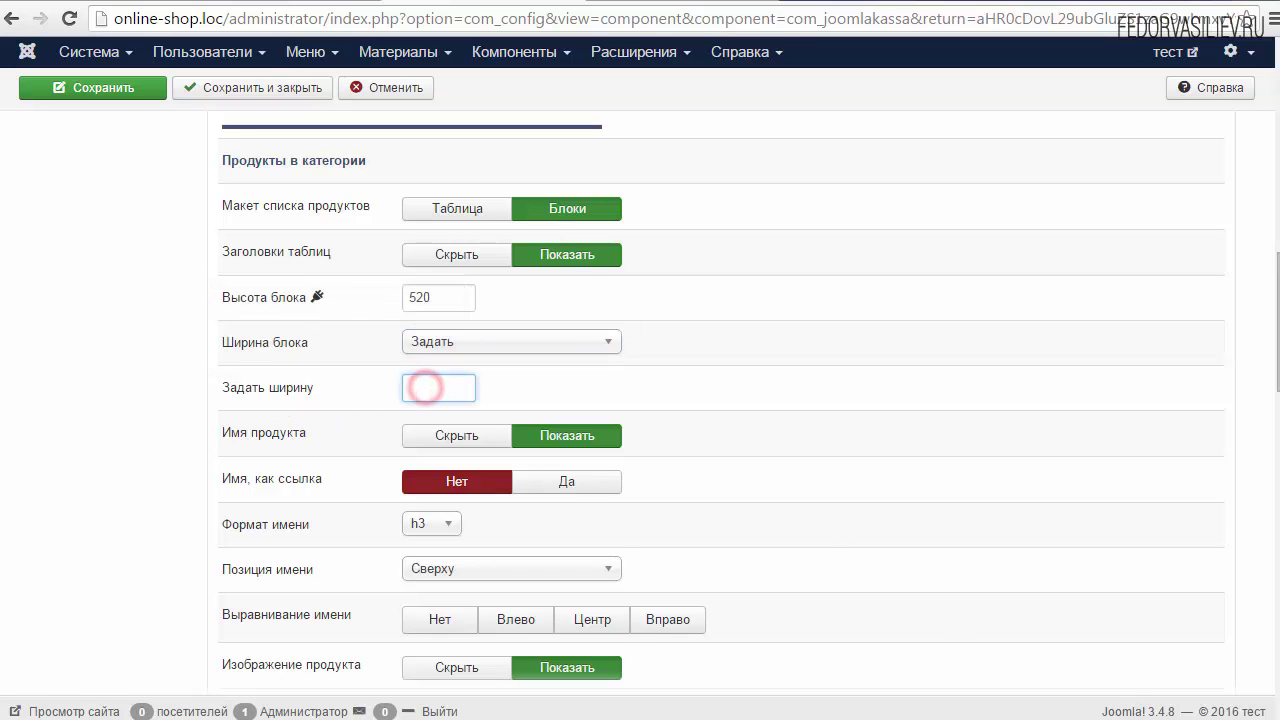
pyautogui.rightClick(436, 389)
pyautogui.click(488, 510)
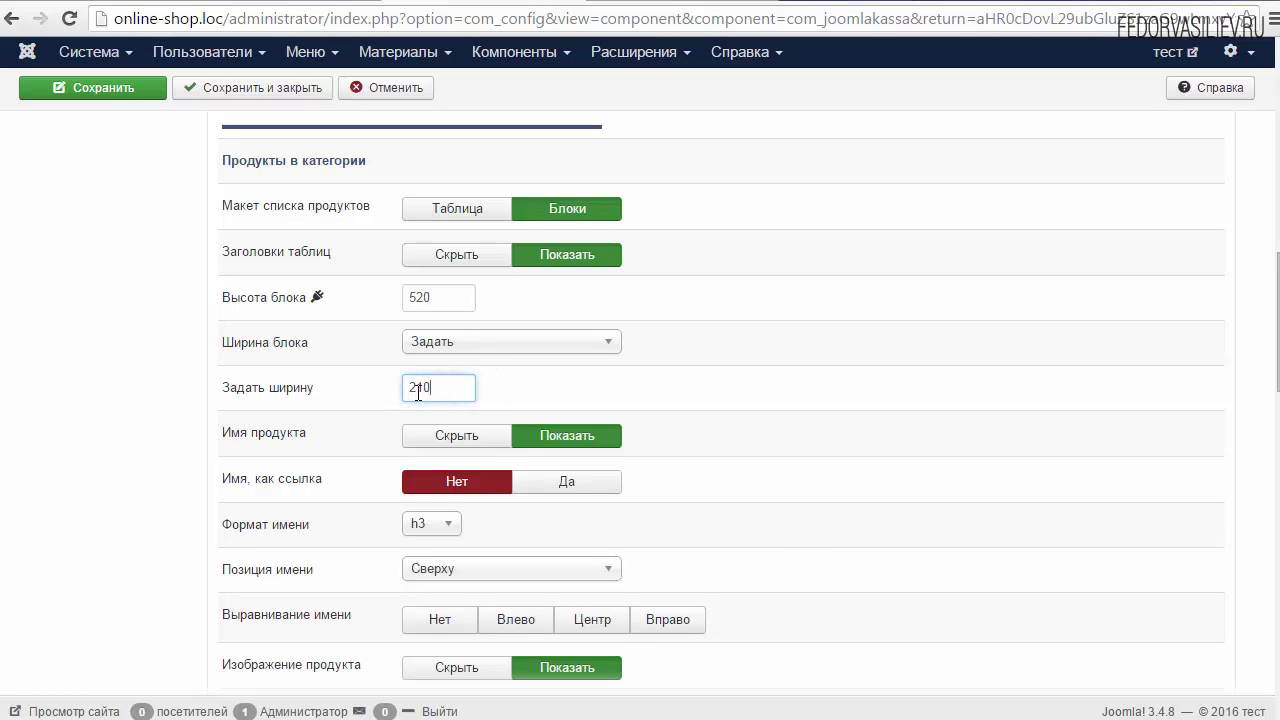
pyautogui.click(124, 92)
# Step: Compare the resized Apple smartphone blocks on online-shop.loc with the corresponding blocks on demomagazin.loc
pyautogui.click(648, 2)
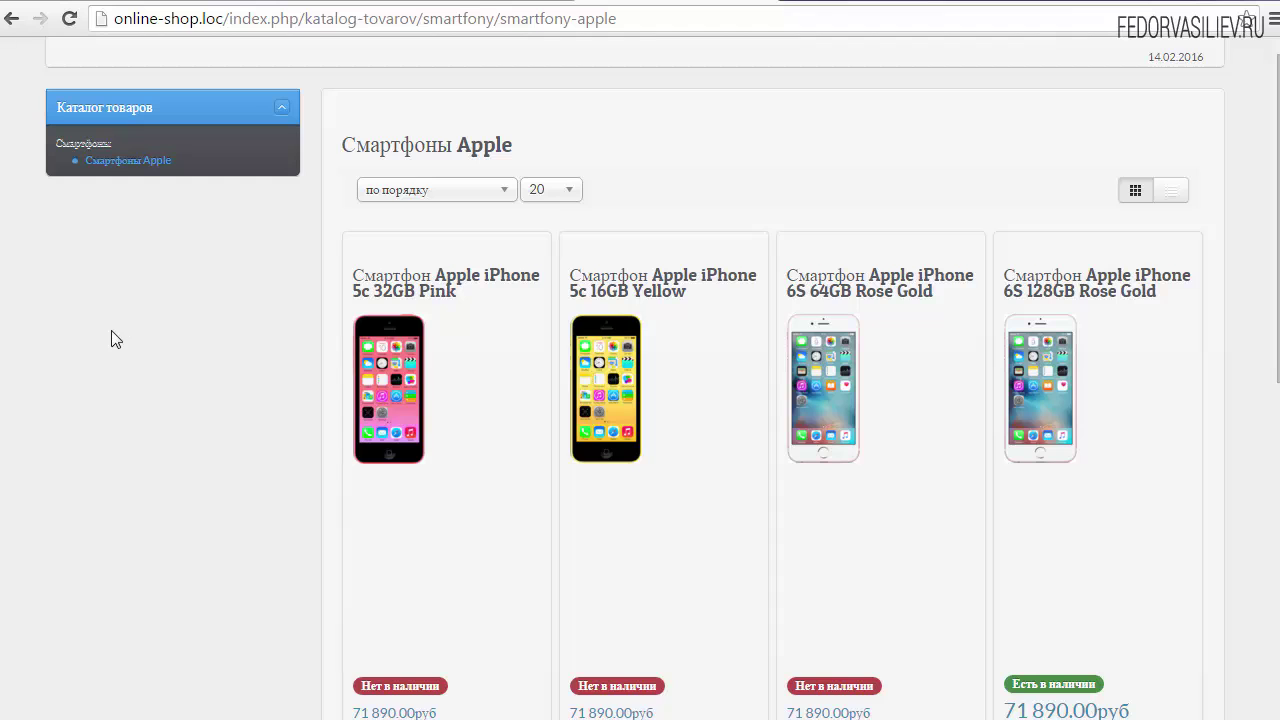
pyautogui.moveTo(1277, 315); pyautogui.dragTo(1248, 348)
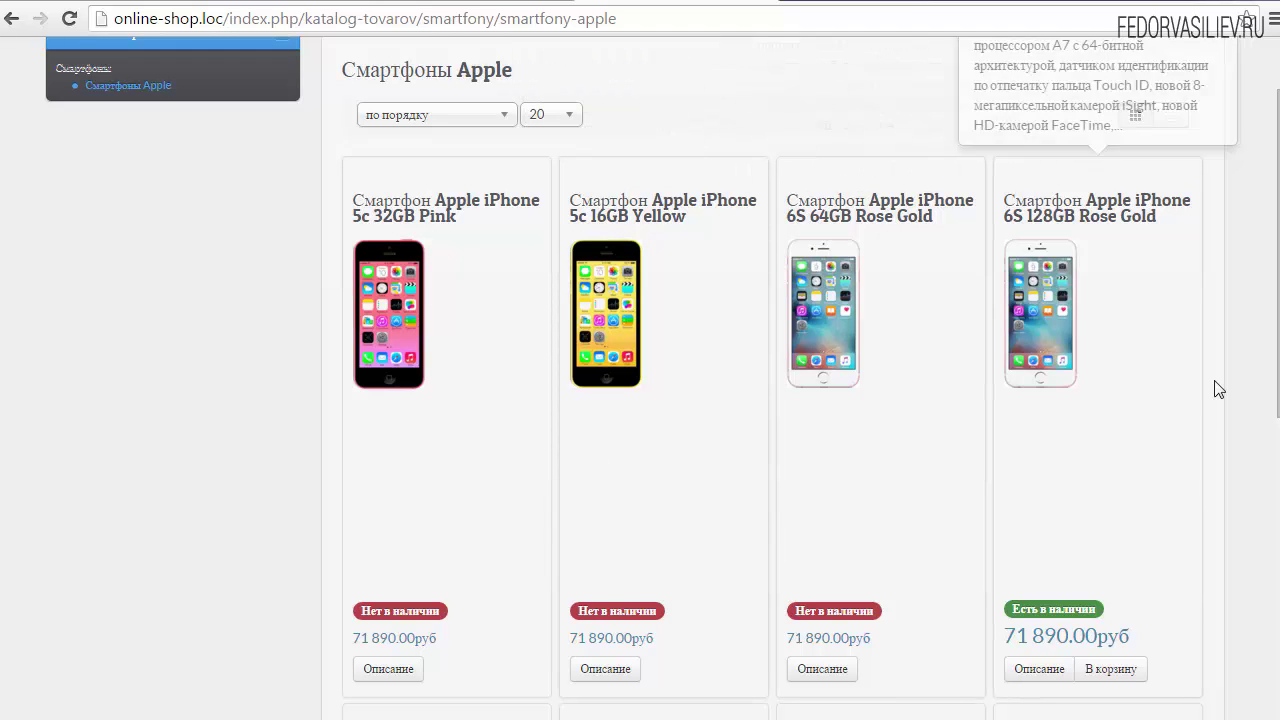
pyautogui.moveTo(1276, 372); pyautogui.dragTo(1268, 400)
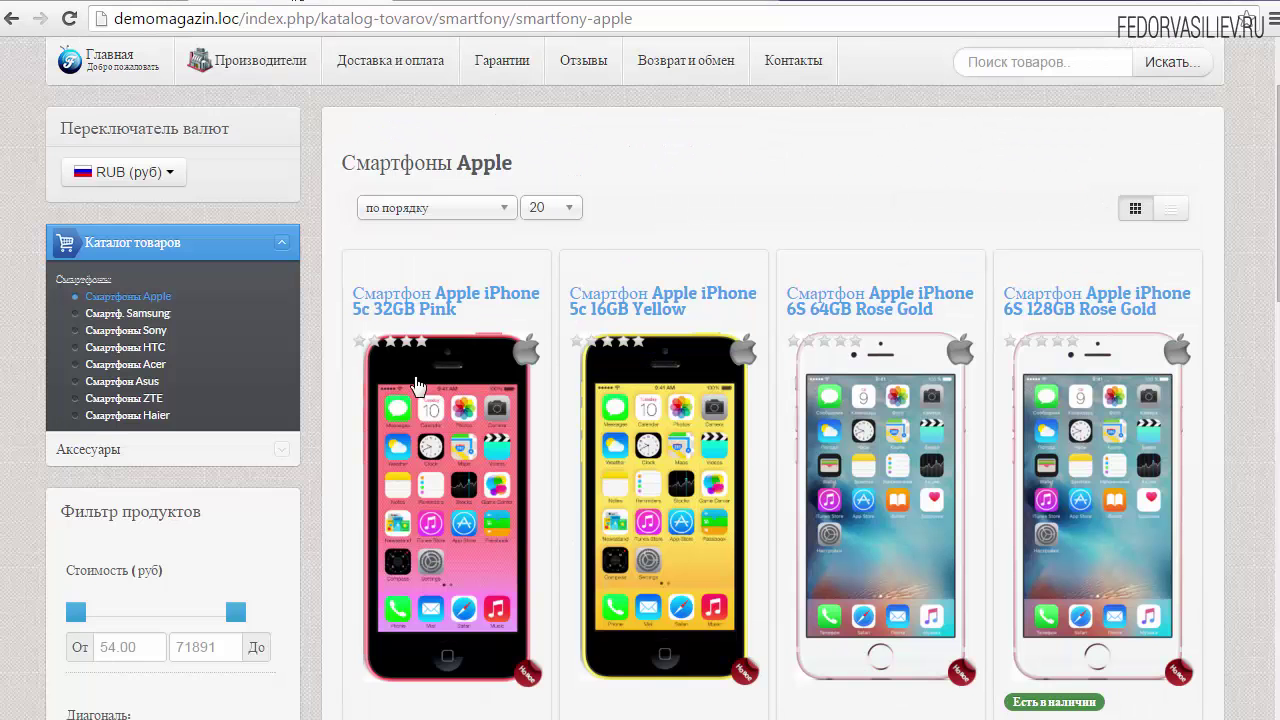
pyautogui.scroll(-3, 916, 296)
pyautogui.scroll(1, 916, 296)
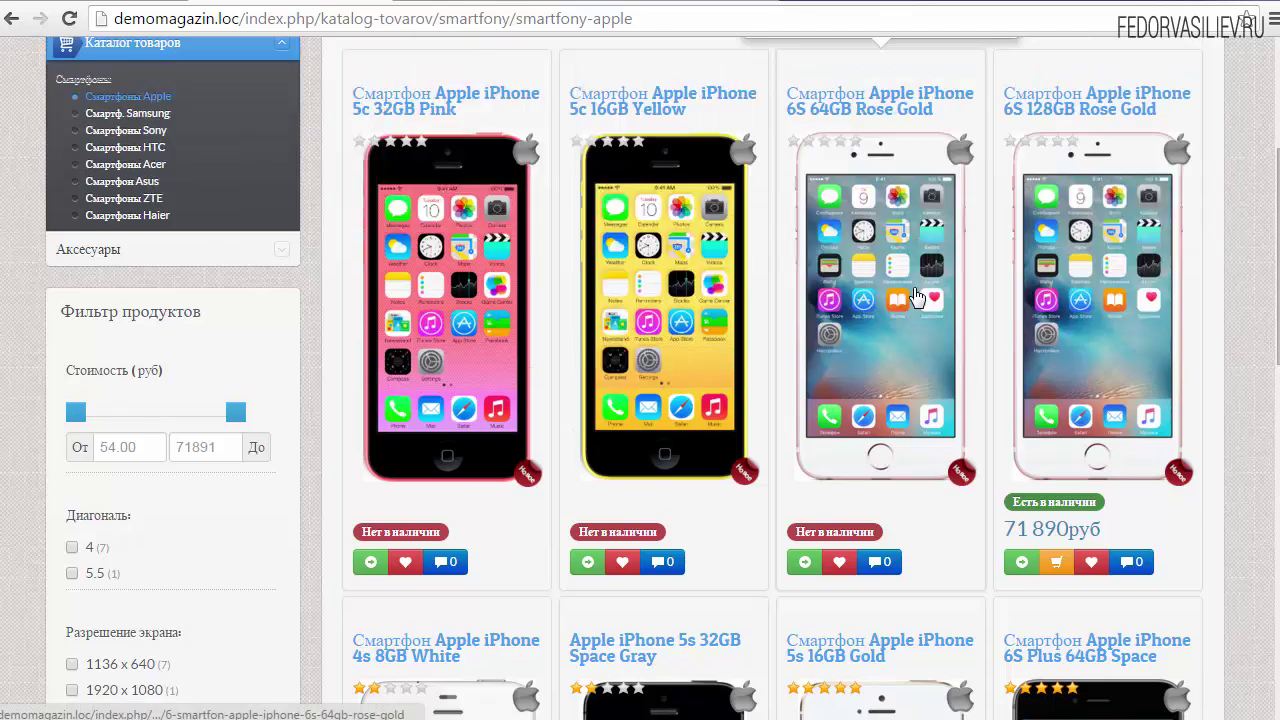
pyautogui.scroll(2, 916, 296)
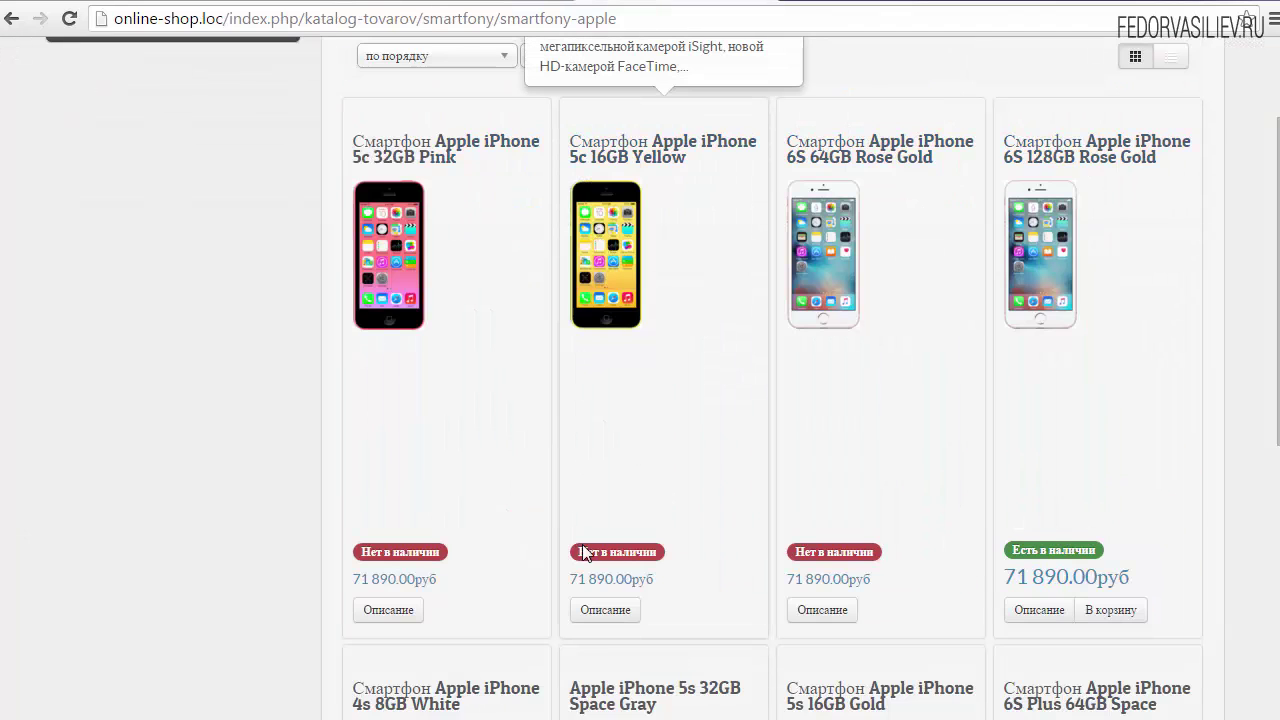
pyautogui.scroll(1, 555, 257)
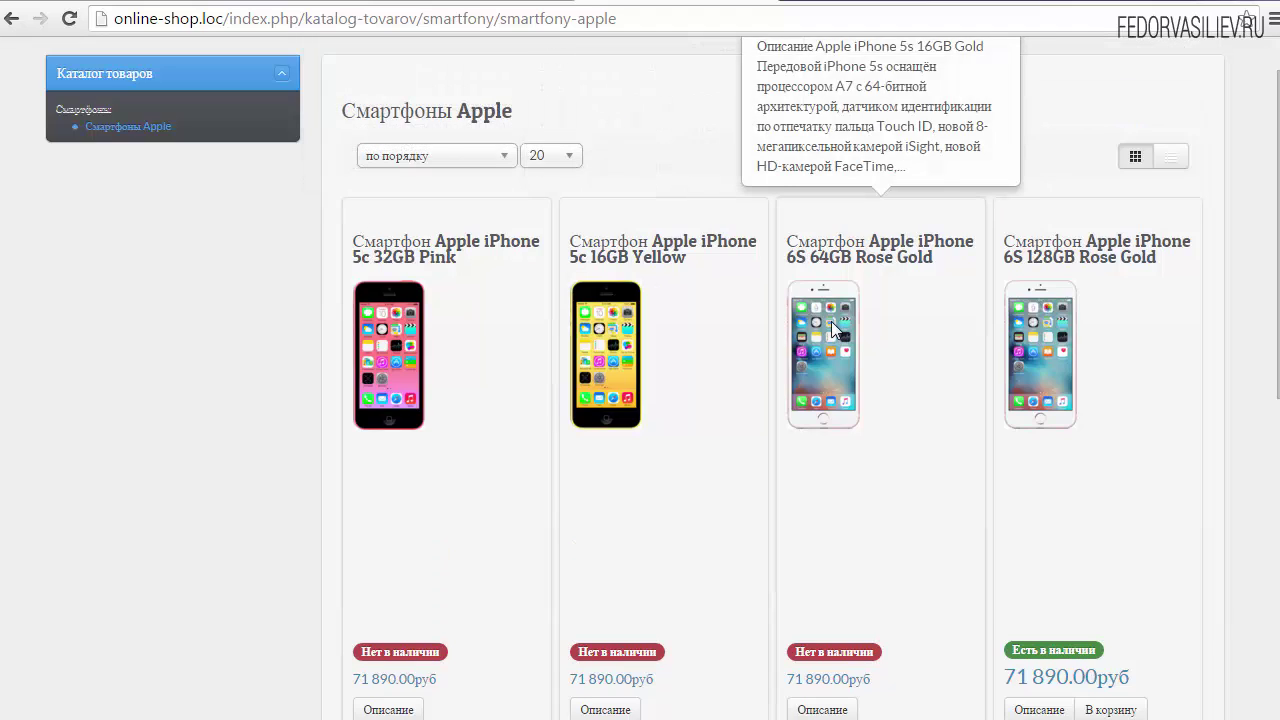
pyautogui.scroll(-4, 1033, 280)
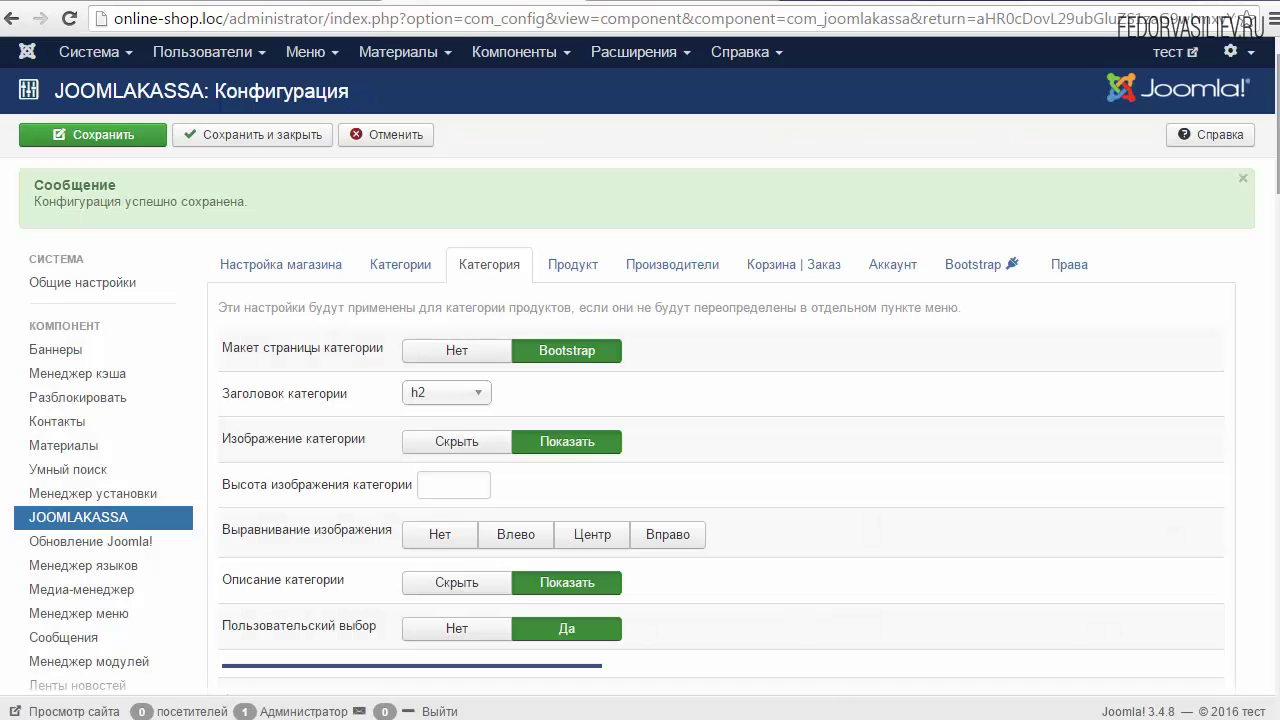
# Step: Set "Высота изображения продукта" to 350 in the category settings of the JOOMLAKASSA configuration
pyautogui.scroll(-2, 640, 400)
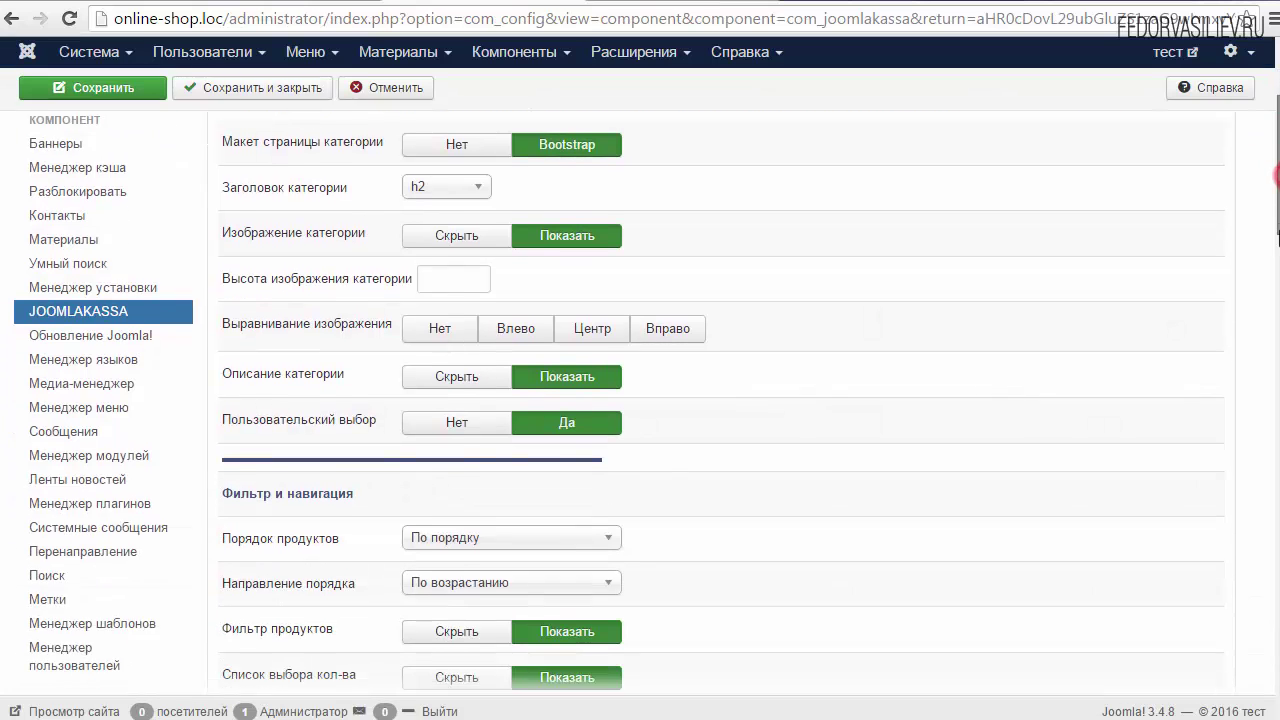
pyautogui.moveTo(1278, 175); pyautogui.dragTo(1277, 490)
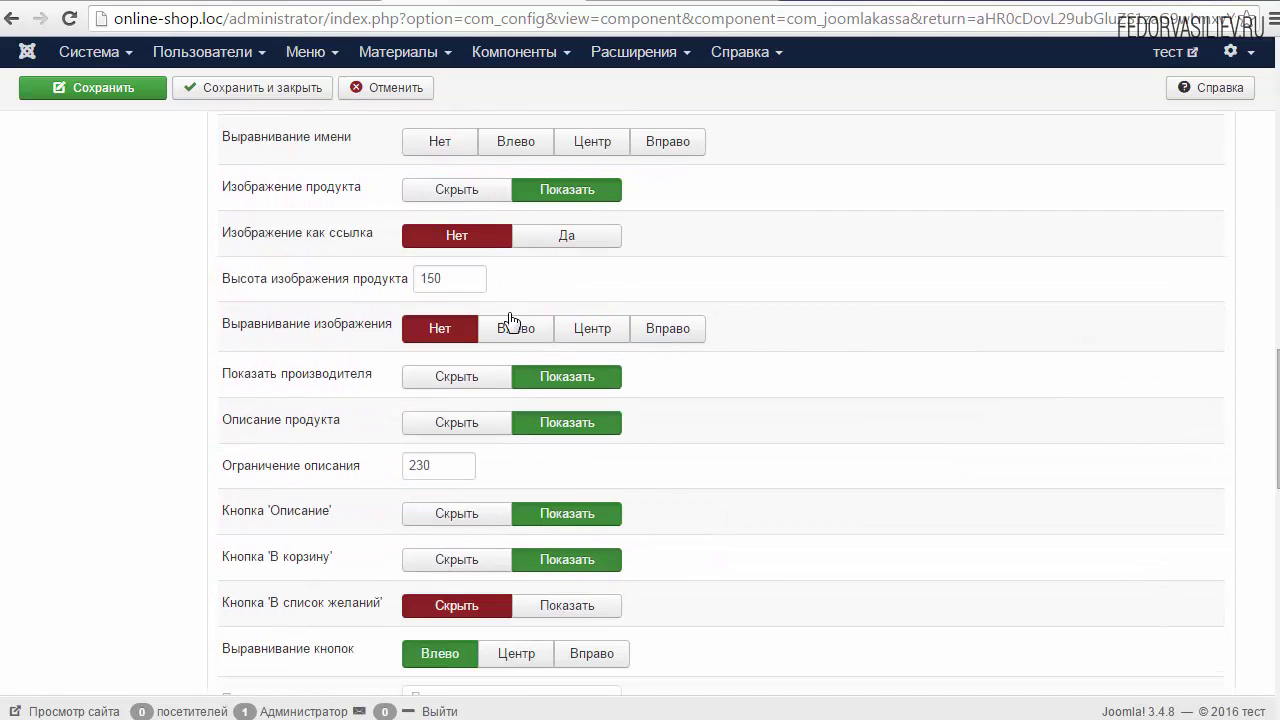
pyautogui.moveTo(311, 287)
pyautogui.doubleClick(452, 278)
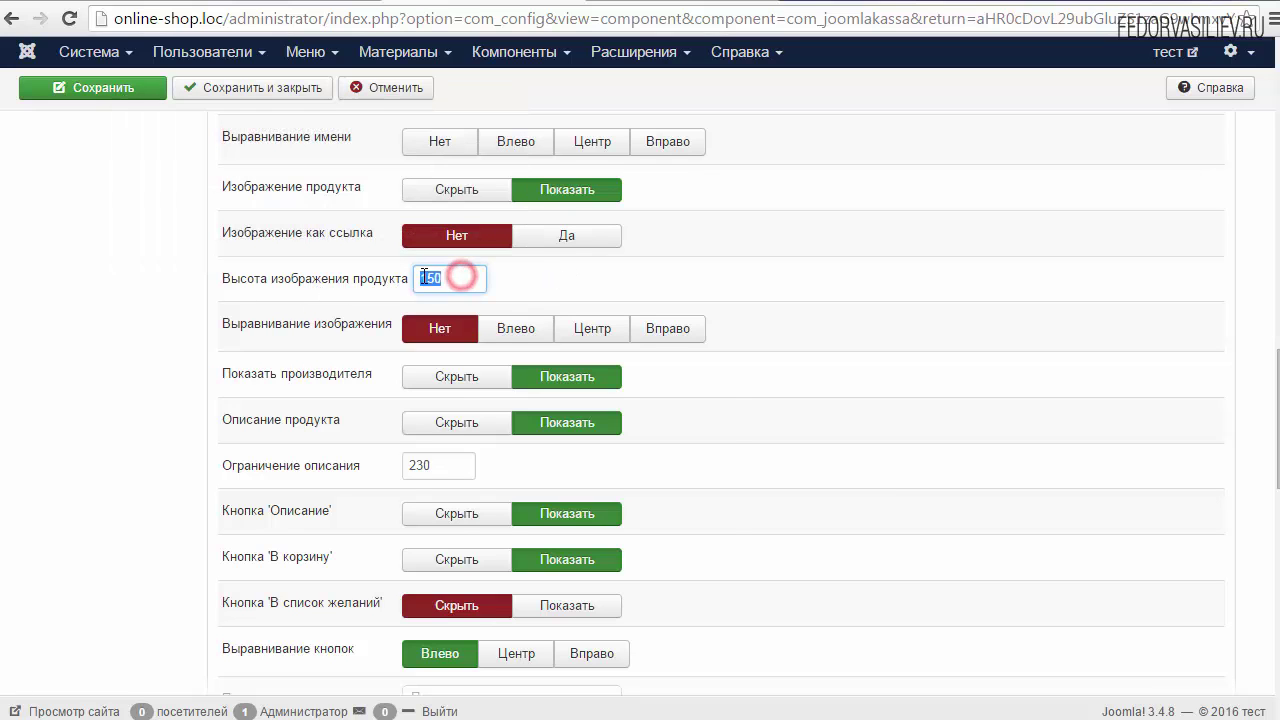
pyautogui.rightClick(450, 278)
pyautogui.click(482, 332)
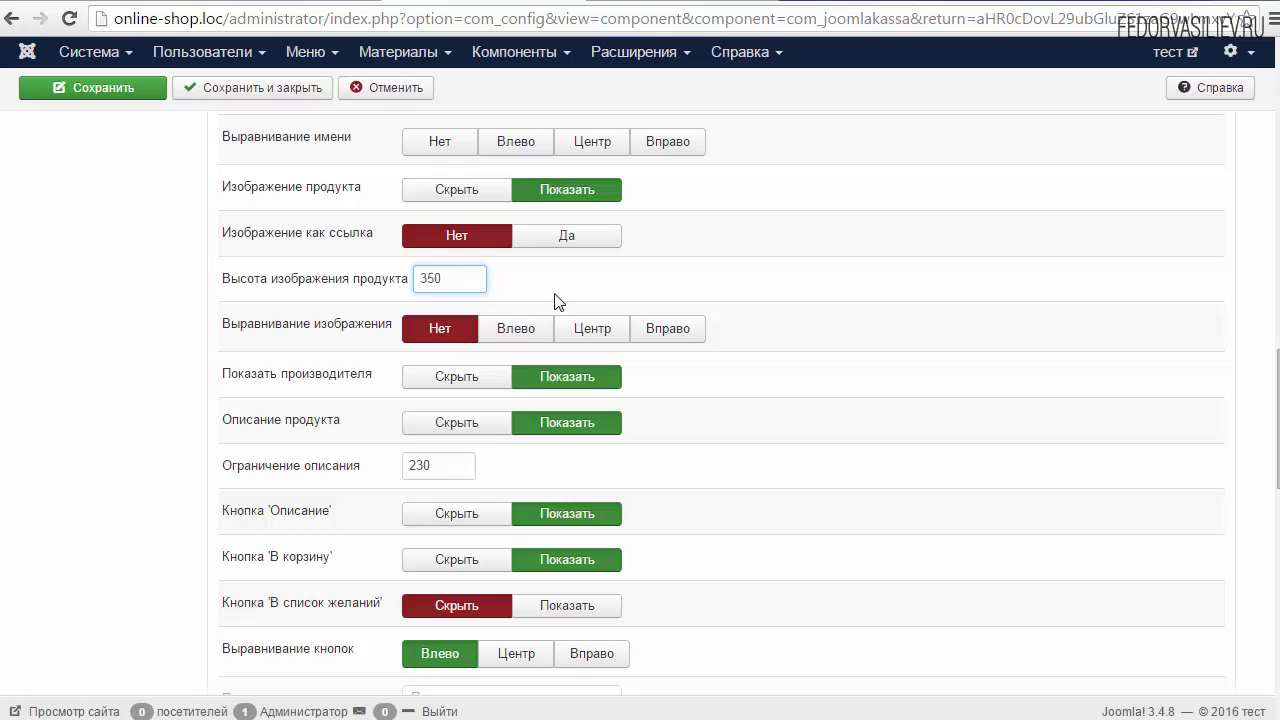
pyautogui.click(891, 506)
# Step: Set "Изображение как ссылка" to "Да" for products in a category and save the configuration
pyautogui.moveTo(269, 234)
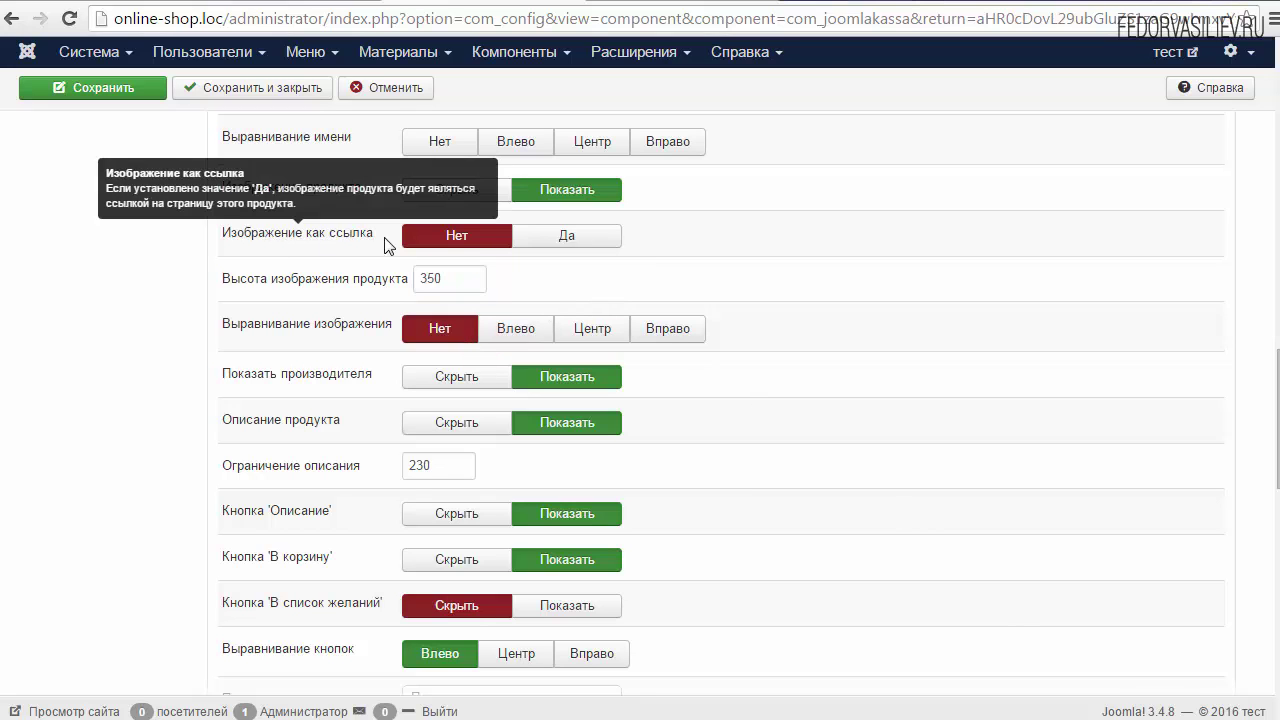
pyautogui.click(550, 237)
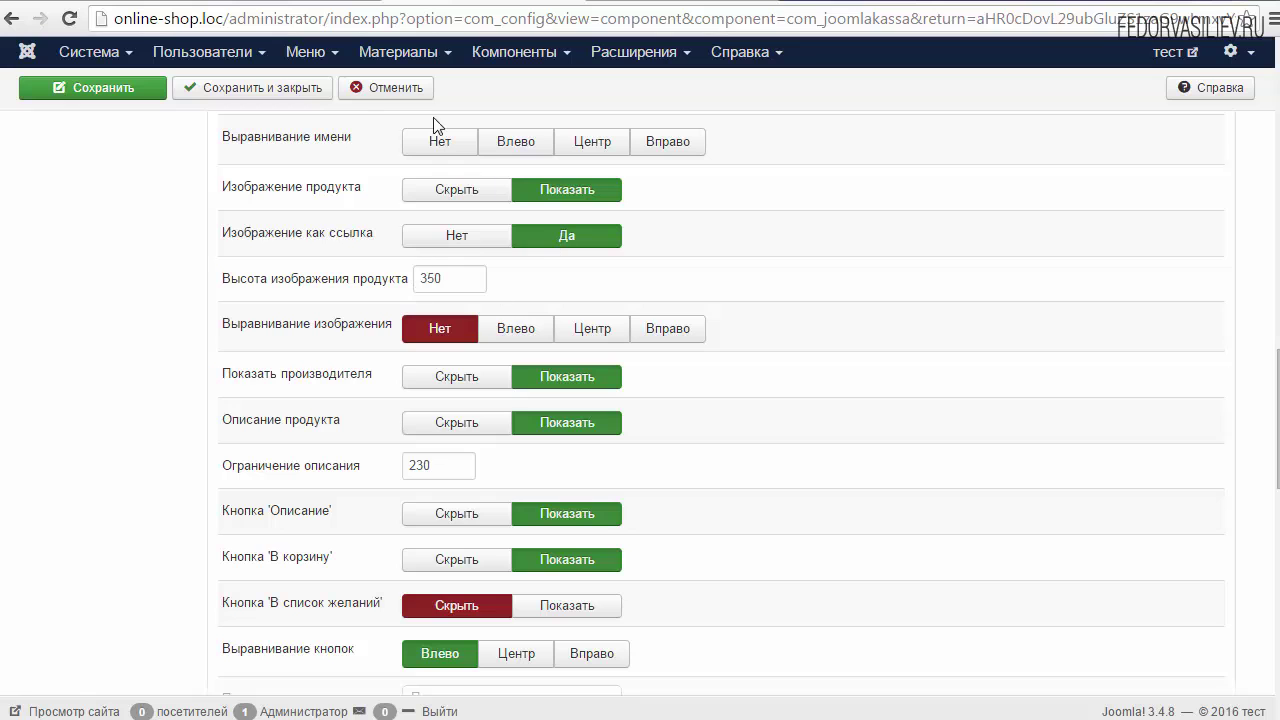
pyautogui.click(63, 88)
# Step: Reload the shop's Apple smartphones page and check the size and links of the product images
pyautogui.click(676, 3)
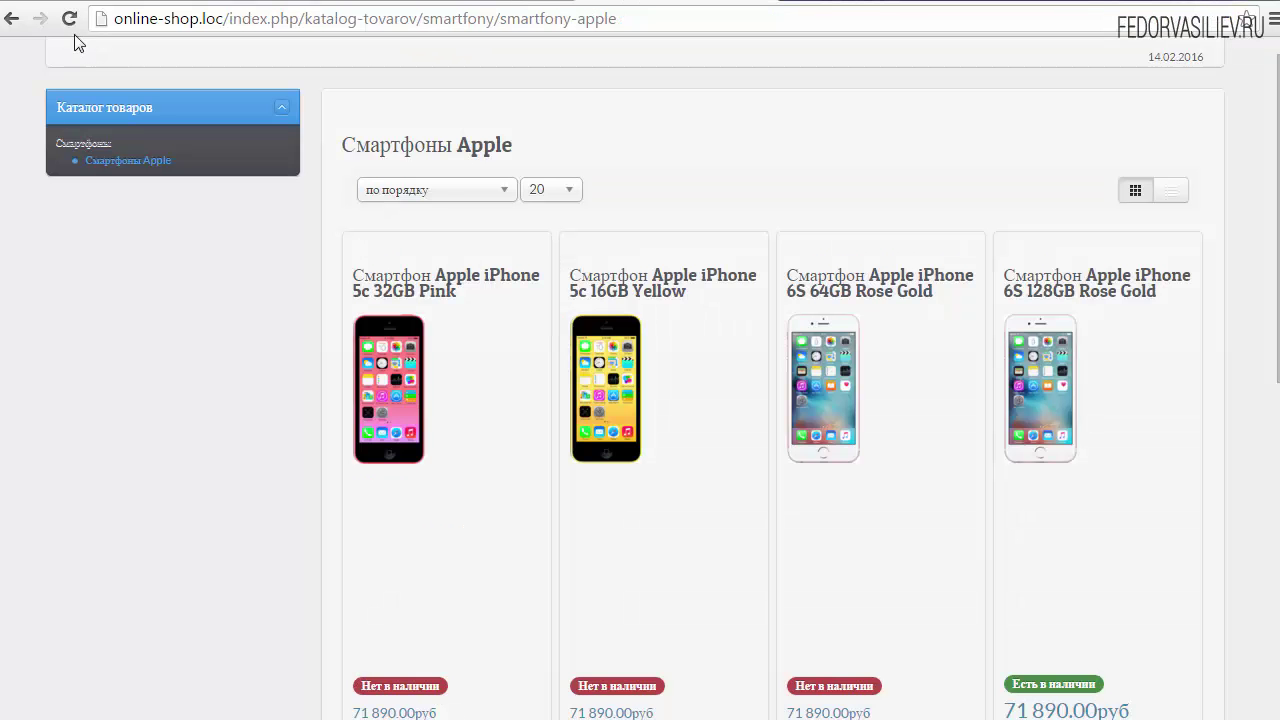
pyautogui.click(68, 22)
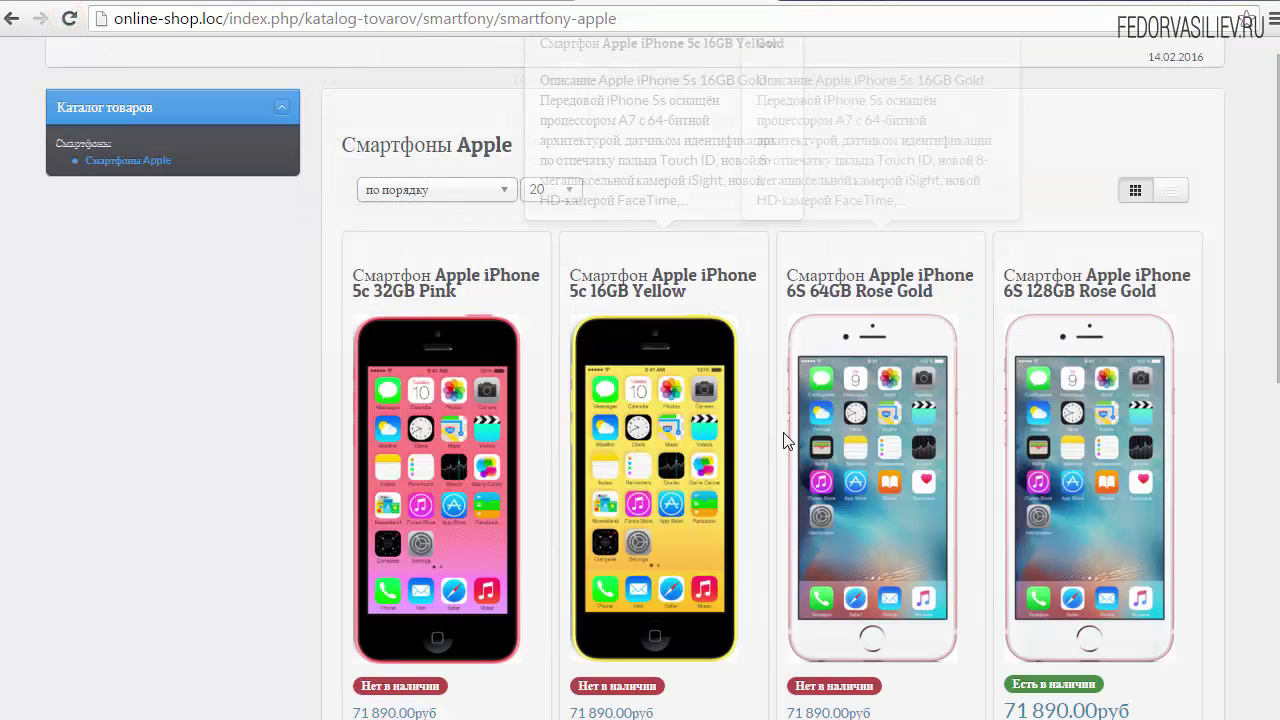
pyautogui.moveTo(445, 380)
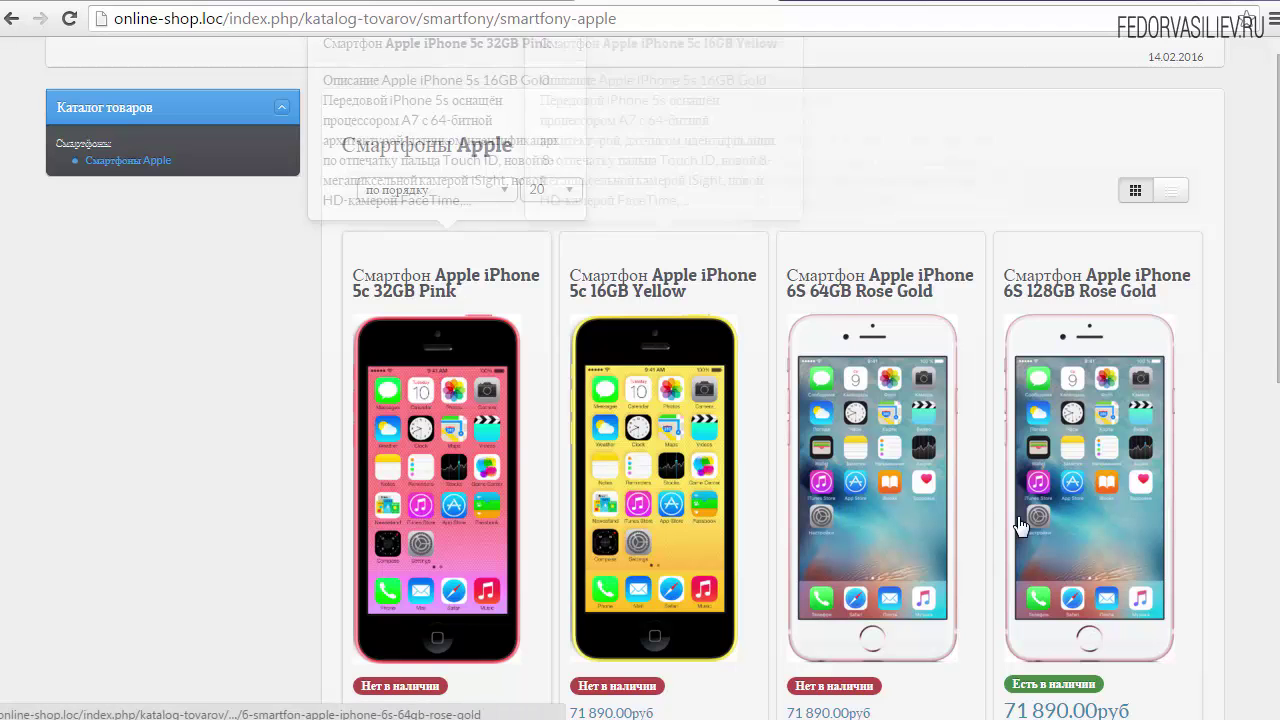
pyautogui.moveTo(1277, 322); pyautogui.dragTo(1231, 371)
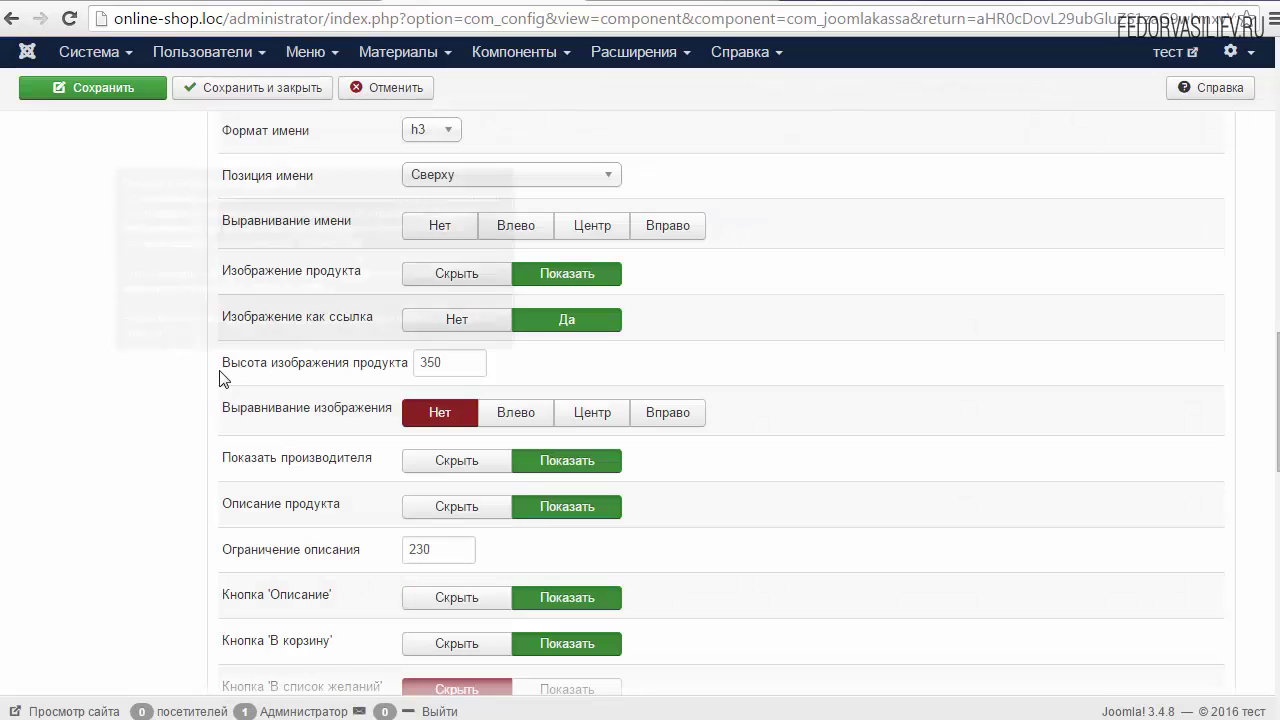
# Step: Set "Выравнивание изображения" for products in a category to "Центр" and save the configuration
pyautogui.moveTo(257, 375)
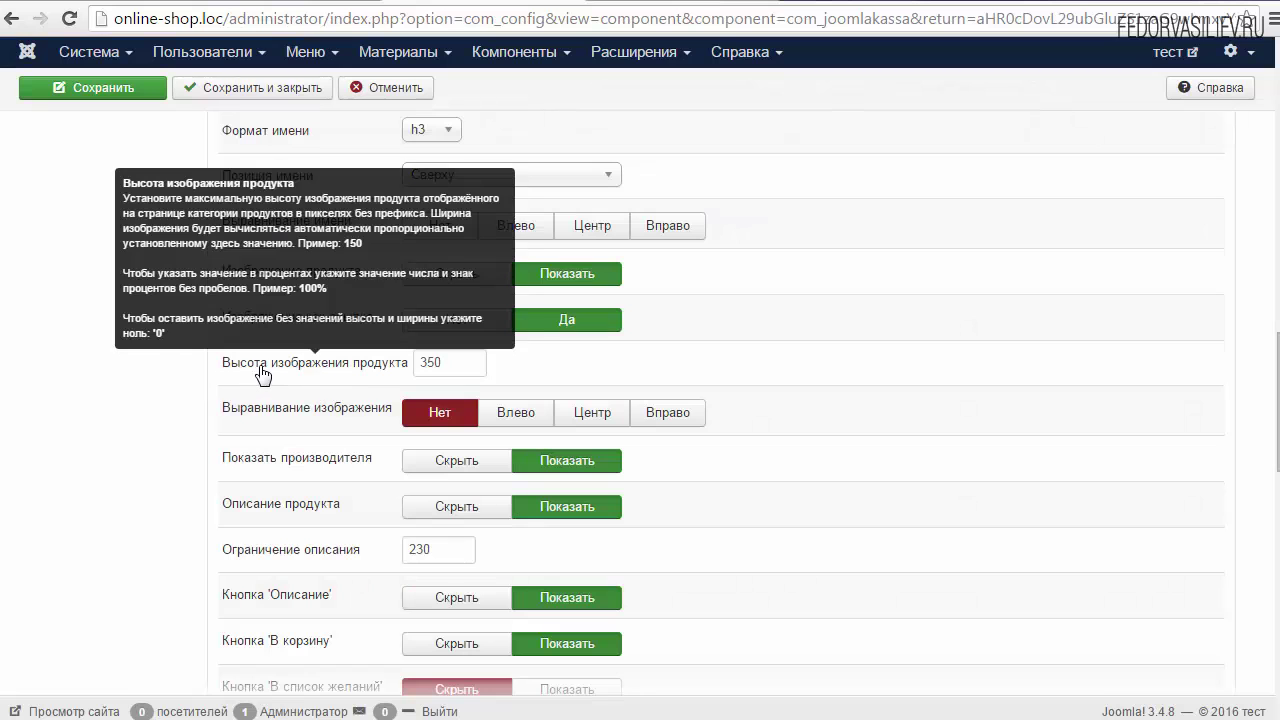
pyautogui.doubleClick(473, 362)
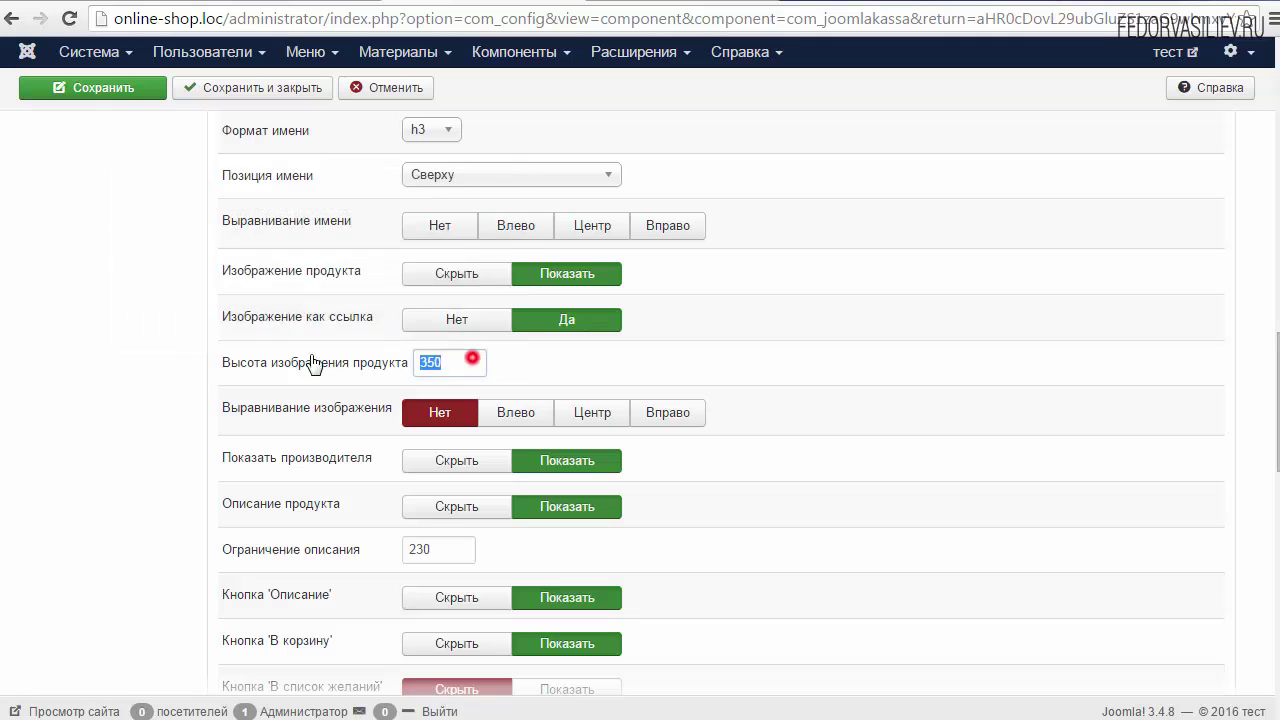
pyautogui.click(443, 365)
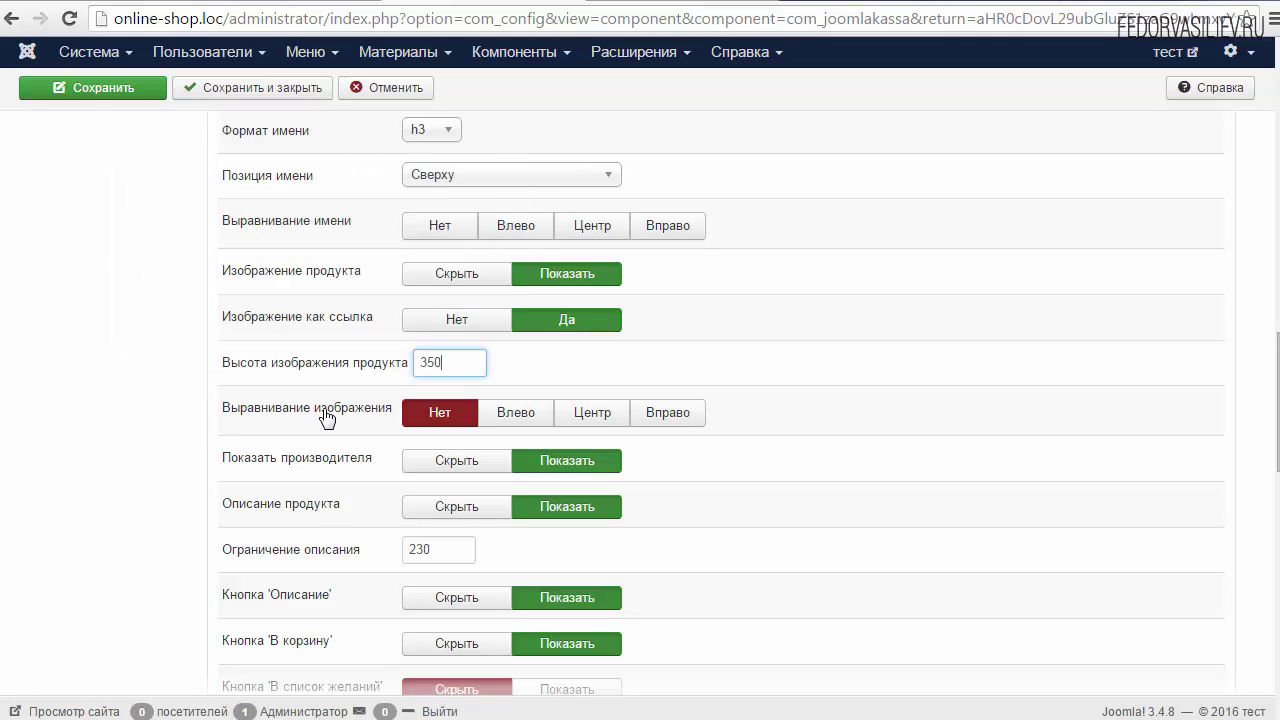
pyautogui.click(592, 412)
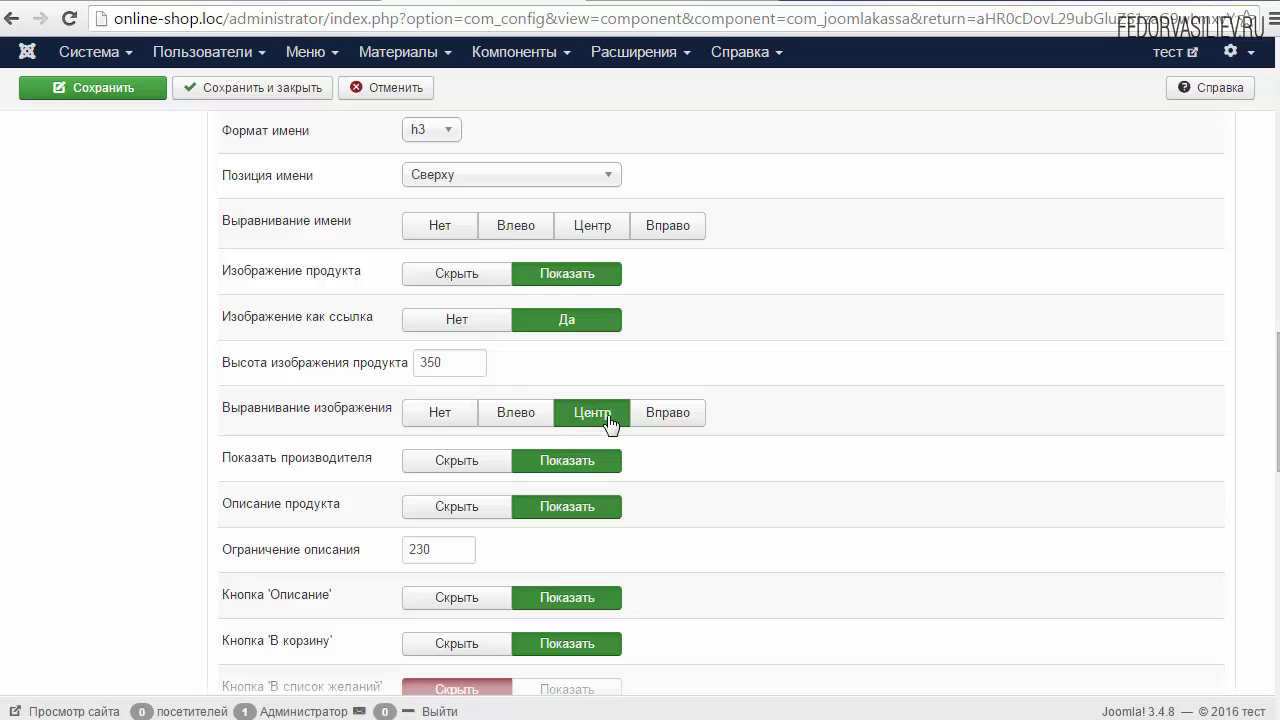
pyautogui.click(146, 98)
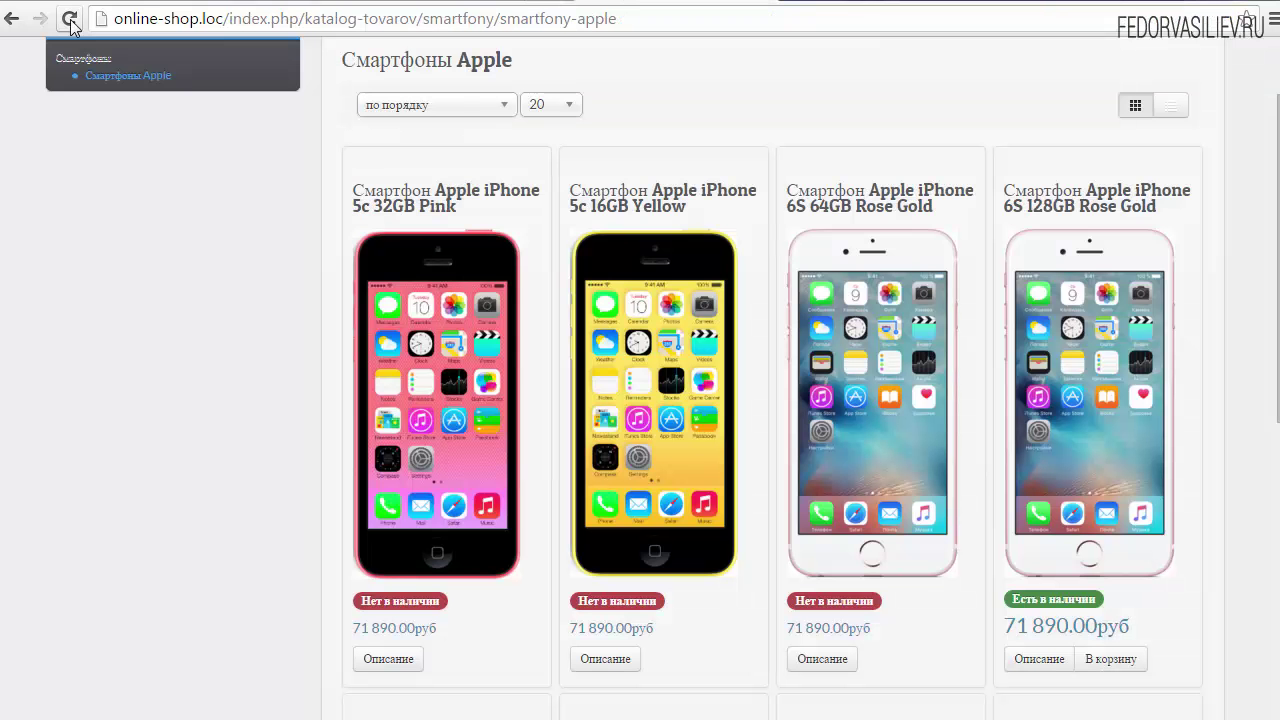
# Step: Reload the shop's Apple smartphones page and examine the image alignment in all product blocks
pyautogui.click(69, 18)
pyautogui.moveTo(430, 405)
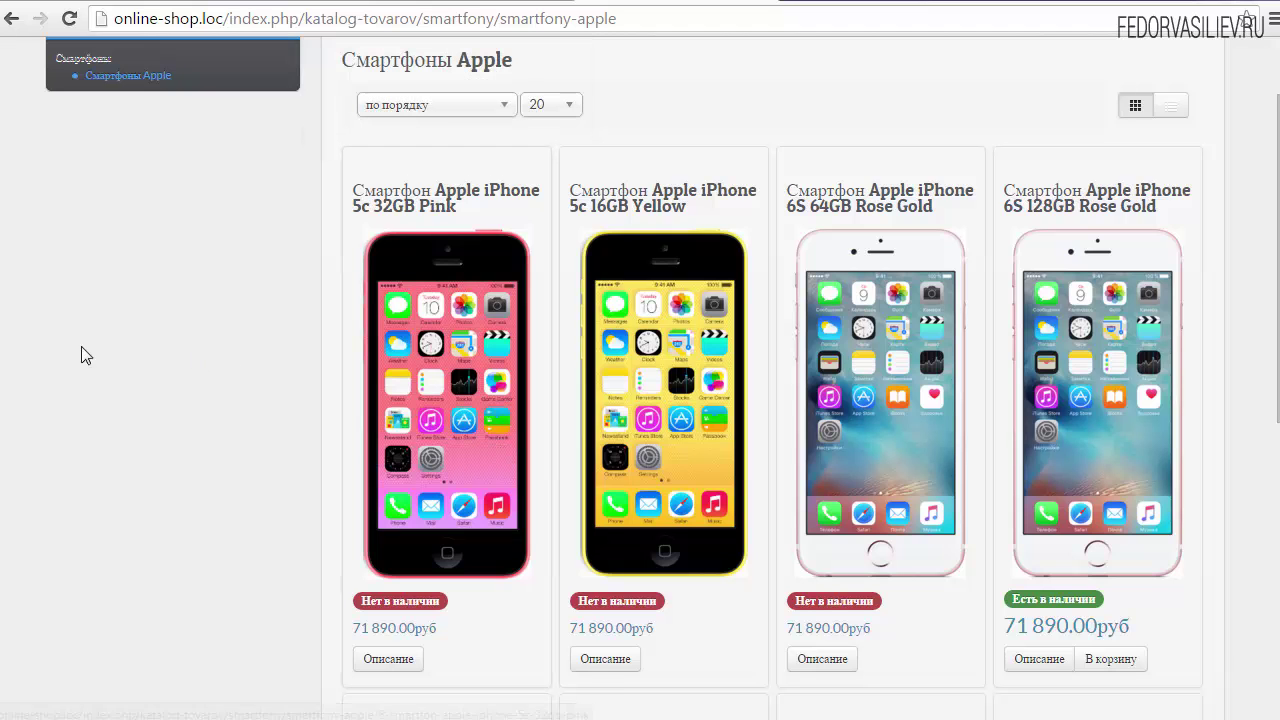
pyautogui.moveTo(1202, 319)
pyautogui.scroll(-3, 1202, 319)
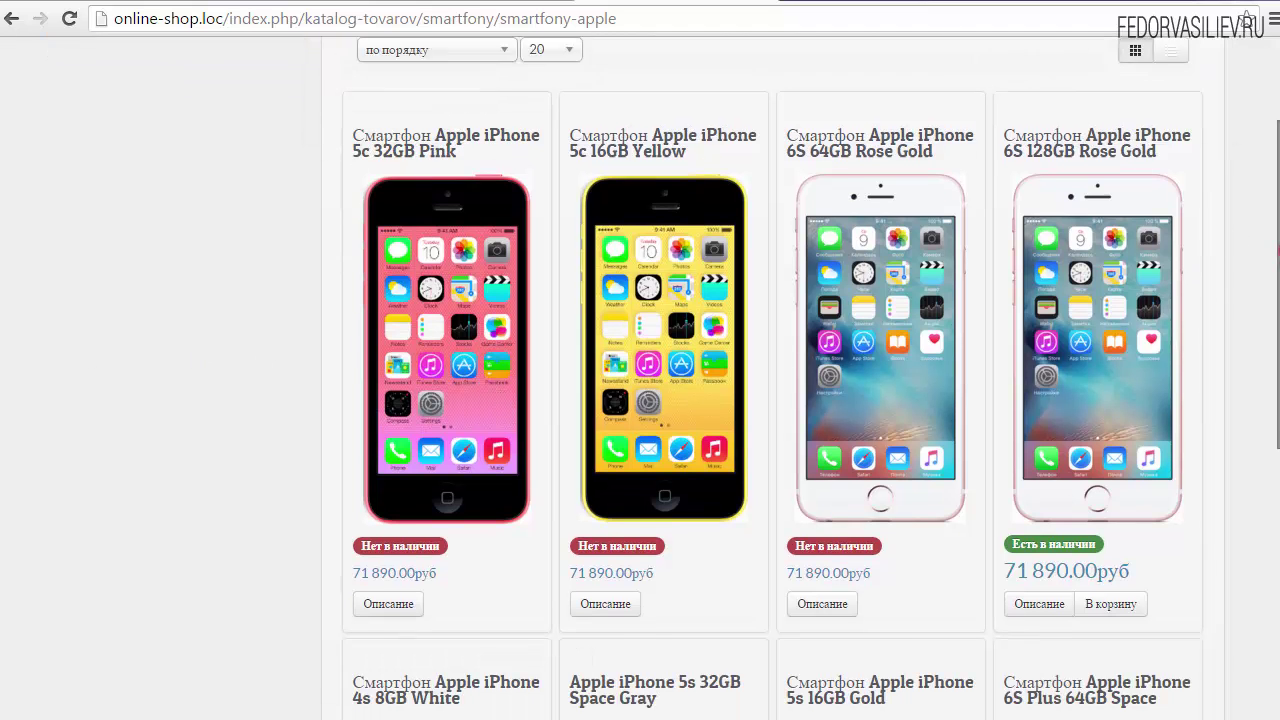
pyautogui.scroll(-3, 770, 380)
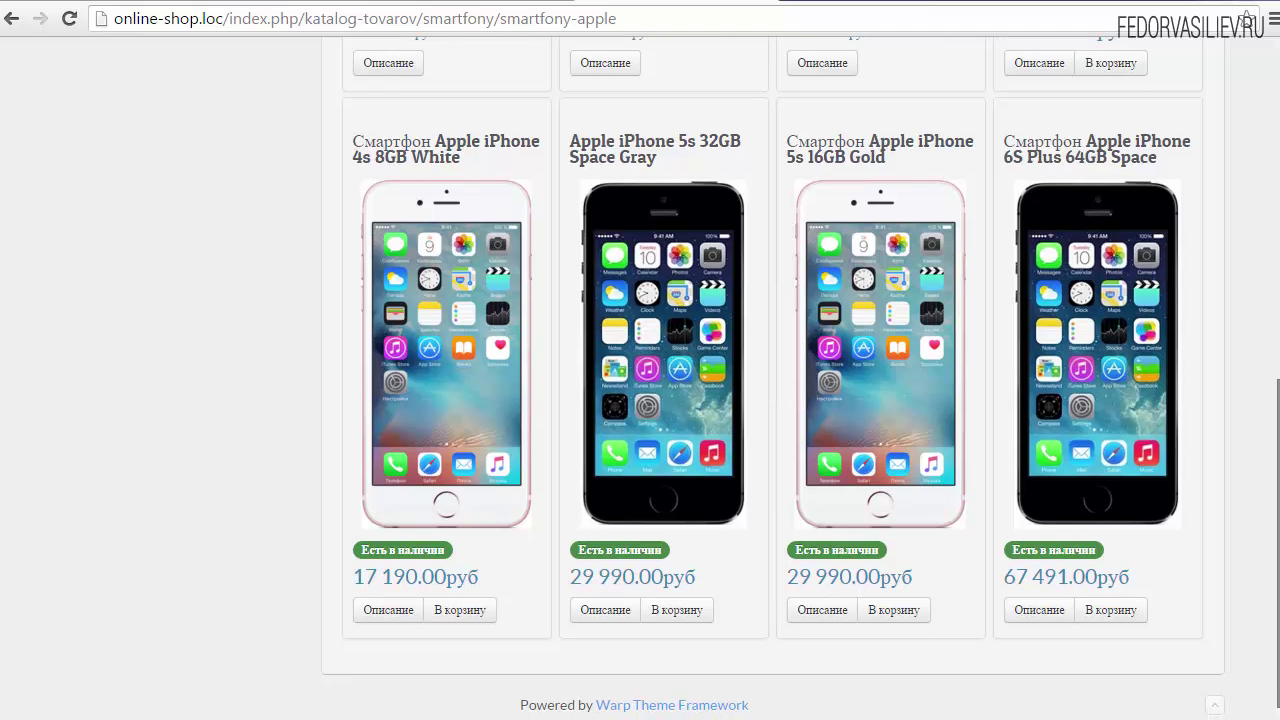
pyautogui.scroll(3, 770, 380)
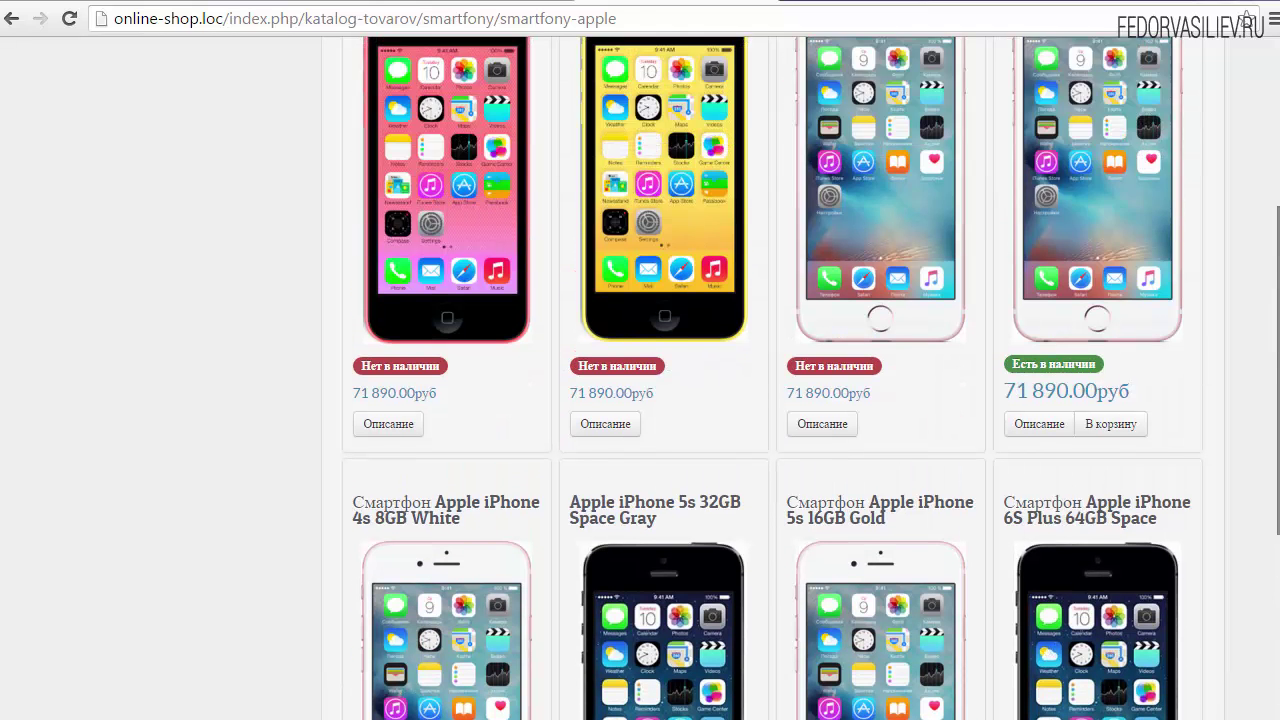
pyautogui.scroll(5, 680, 390)
pyautogui.moveTo(870, 390)
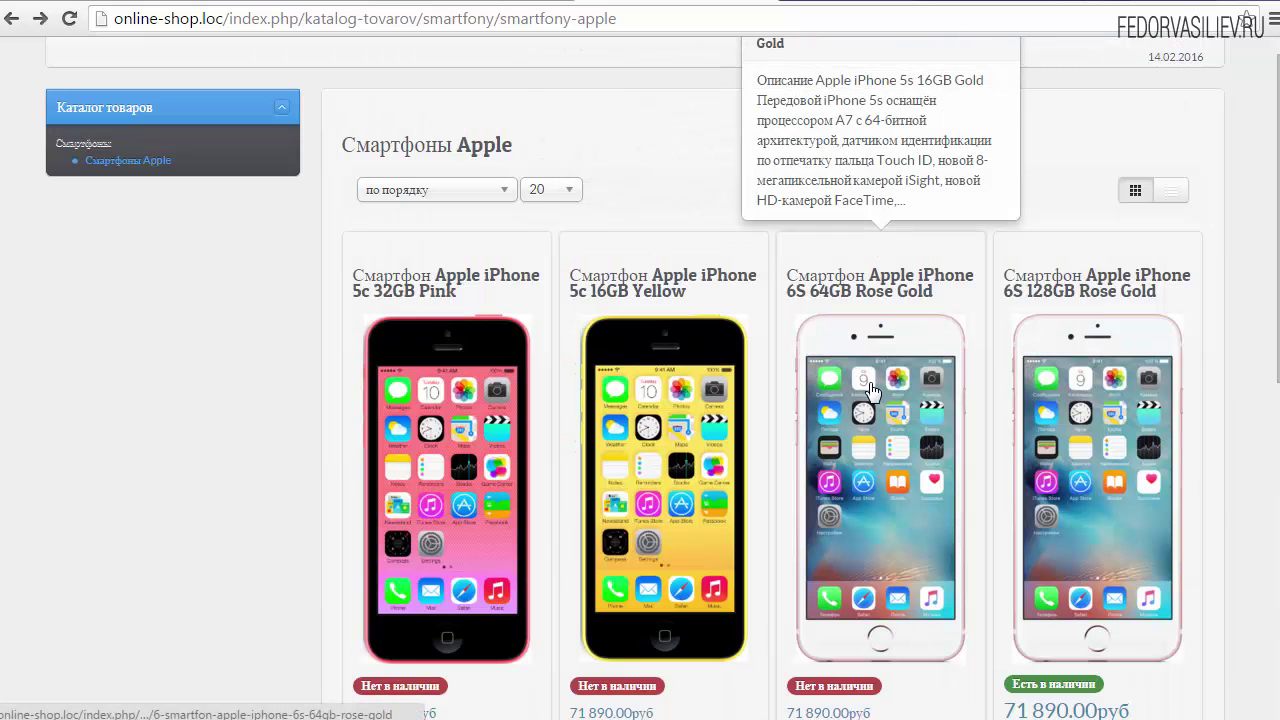